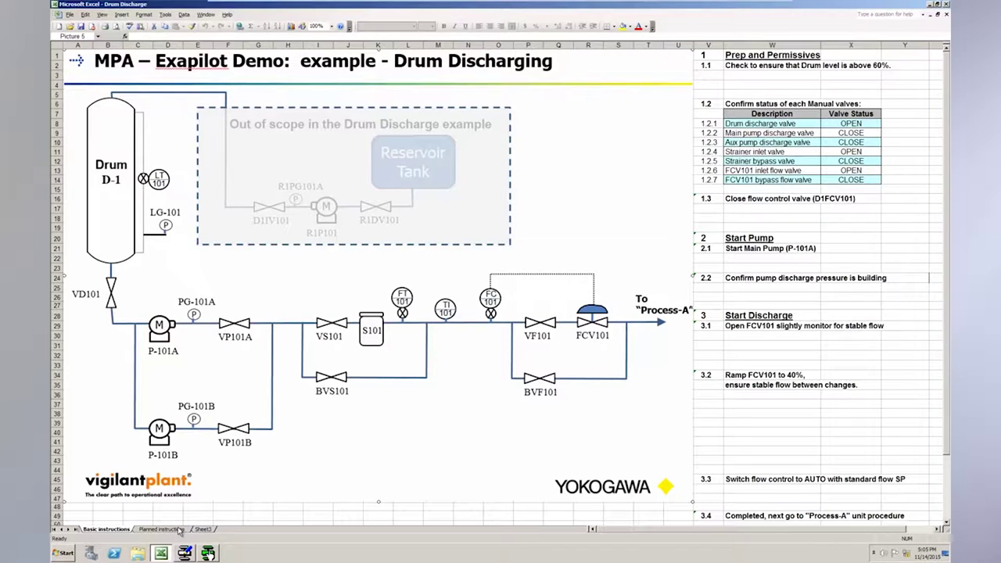
- Show Excel's Planned instructions sheet and bring Exapilot Builder's empty DrumDischarge procedure forward
{"action": "left_click", "coordinate": [179, 530]}
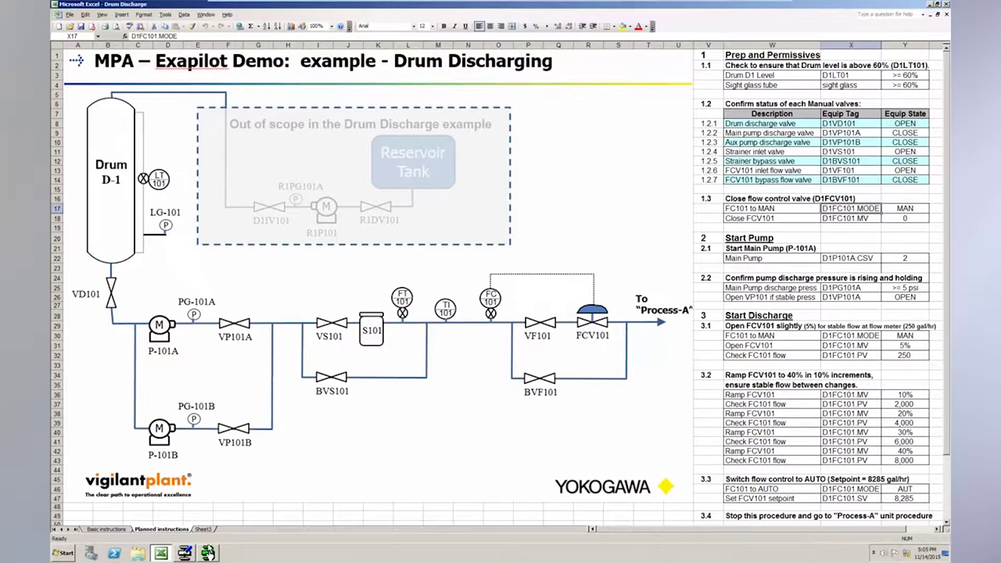
{"action": "left_click", "coordinate": [184, 553]}
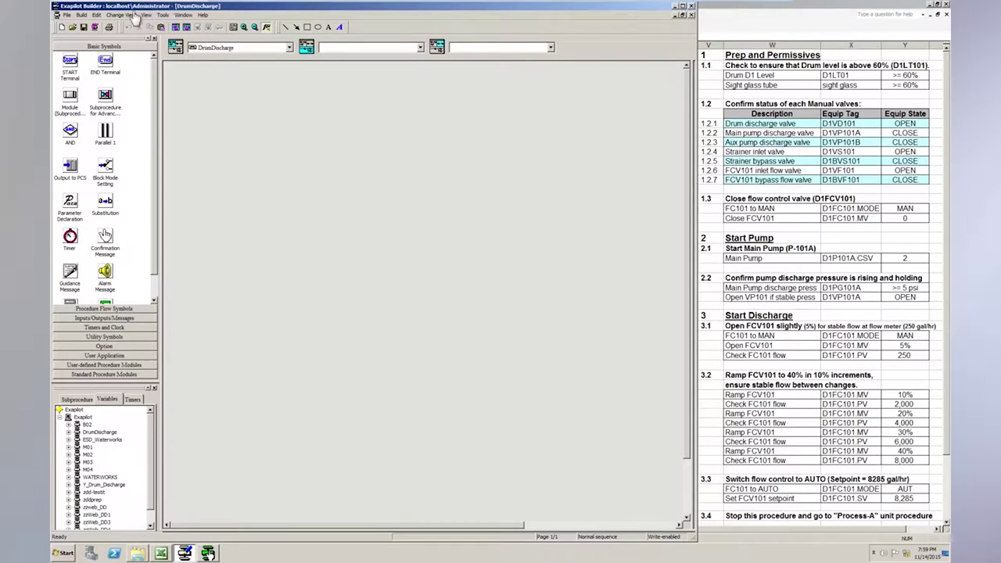
- Cancel the New Main Procedure prompt, then drop START at the top and END at the bottom
{"action": "left_click", "coordinate": [81, 16]}
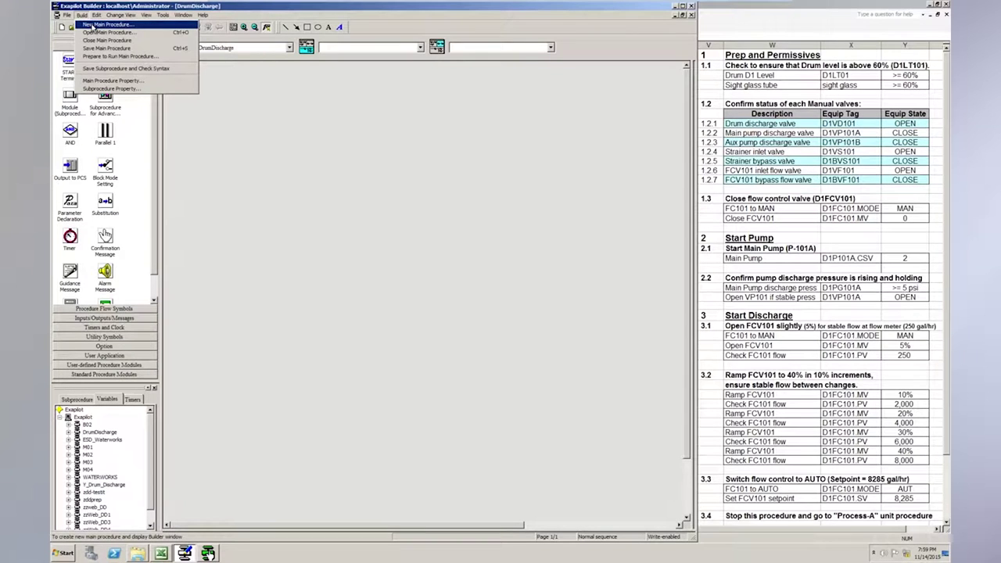
{"action": "left_click", "coordinate": [93, 25]}
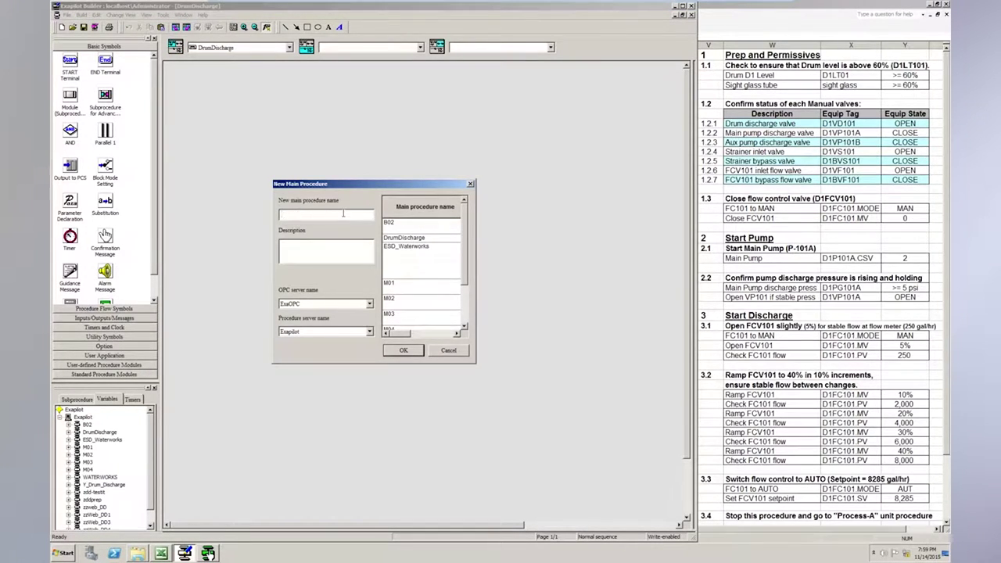
{"action": "left_click", "coordinate": [449, 353]}
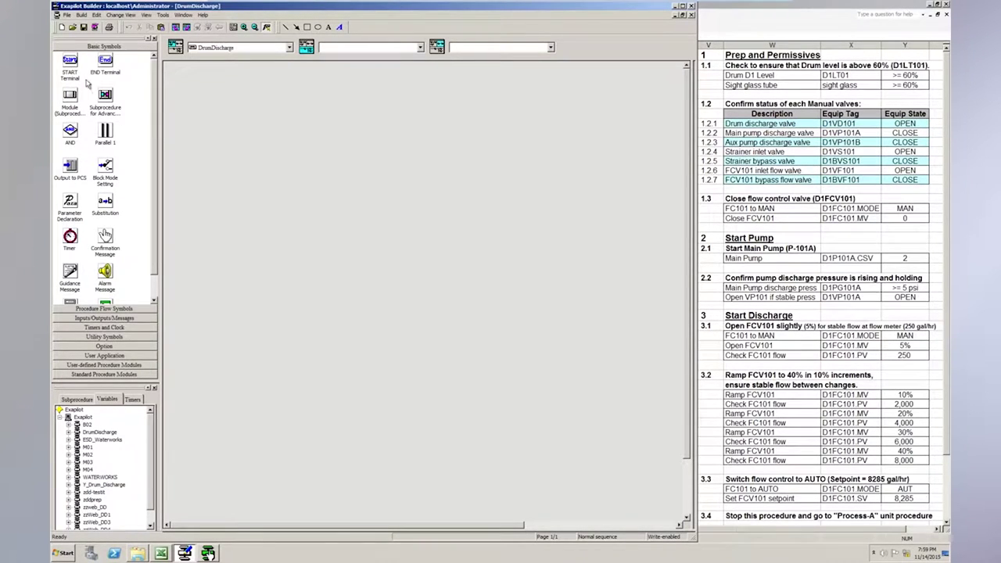
{"action": "left_click_drag", "start_coordinate": [71, 64], "coordinate": [254, 88]}
{"action": "left_click_drag", "start_coordinate": [105, 64], "coordinate": [283, 485]}
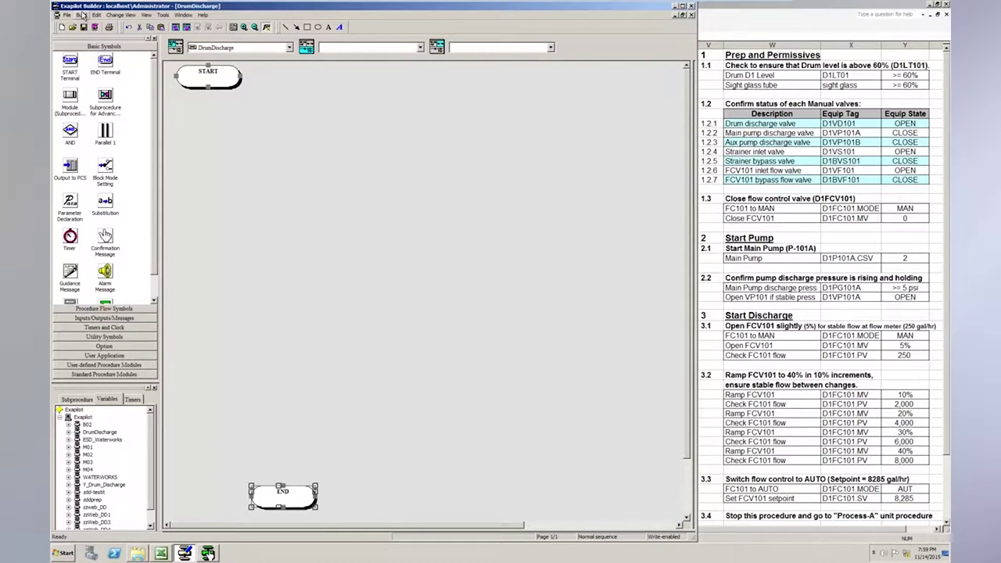
{"action": "left_click", "coordinate": [81, 15]}
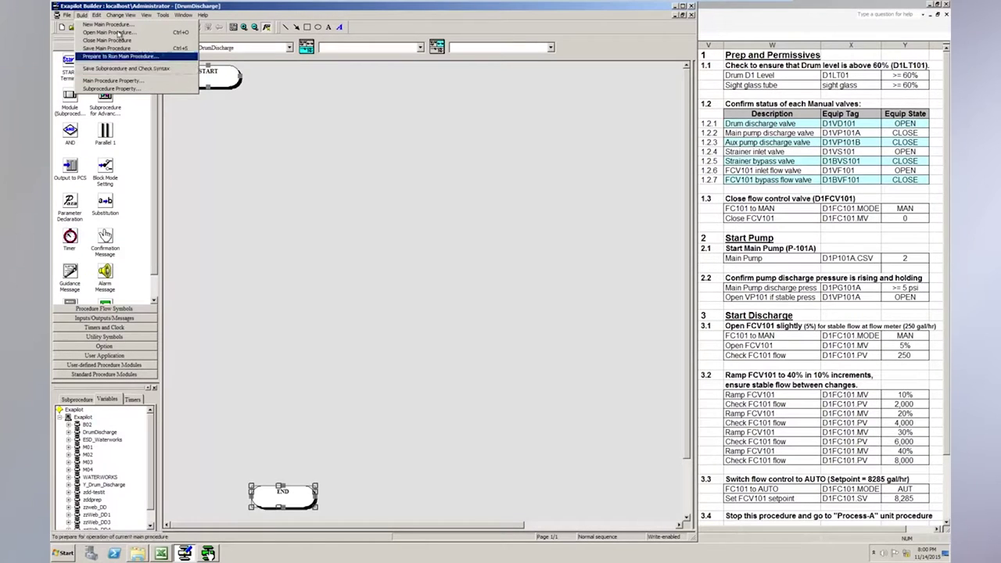
- Choose ExaOPC as OPC Server name in Main Procedure Property and apply it
{"action": "left_click", "coordinate": [82, 15]}
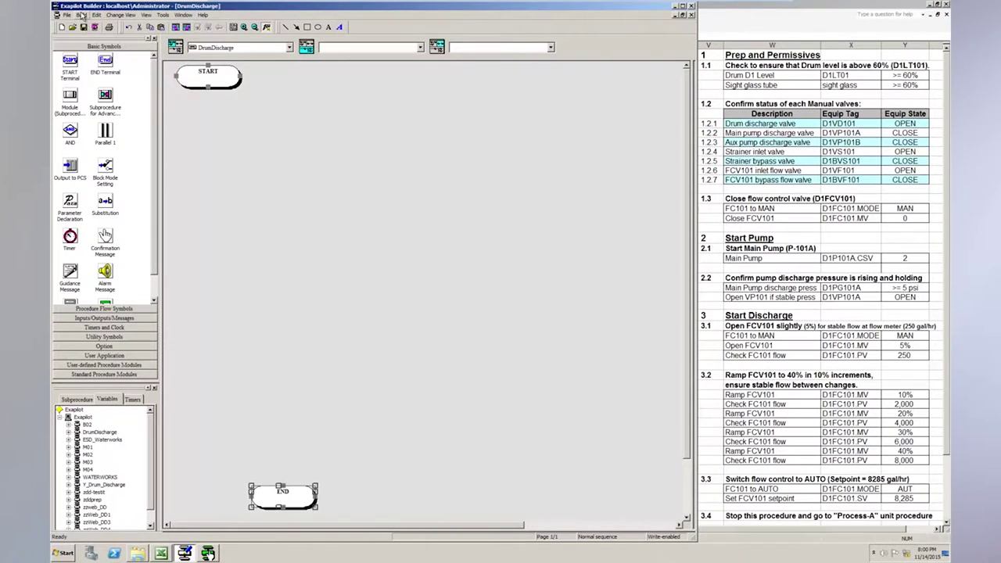
{"action": "left_click", "coordinate": [81, 15]}
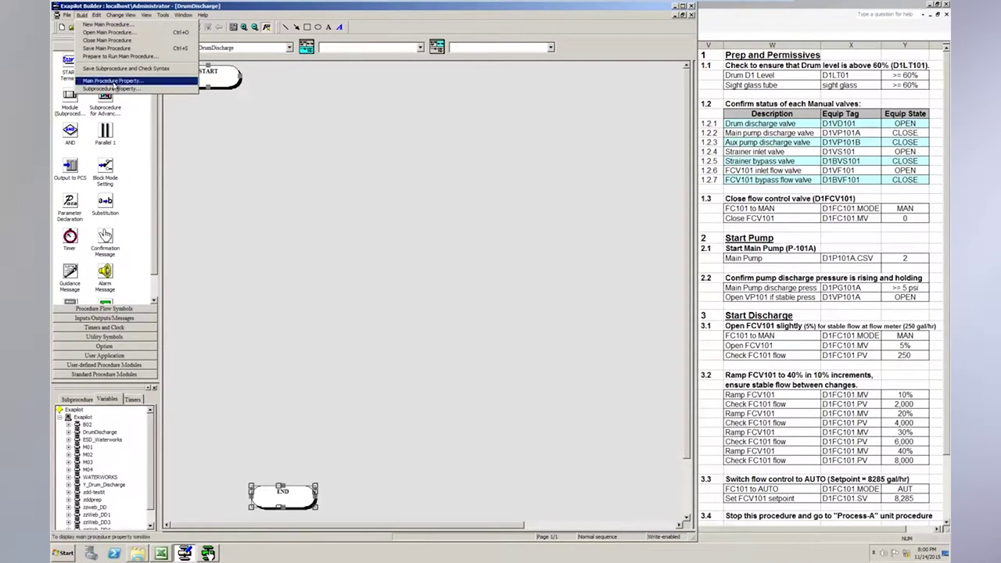
{"action": "left_click", "coordinate": [118, 82]}
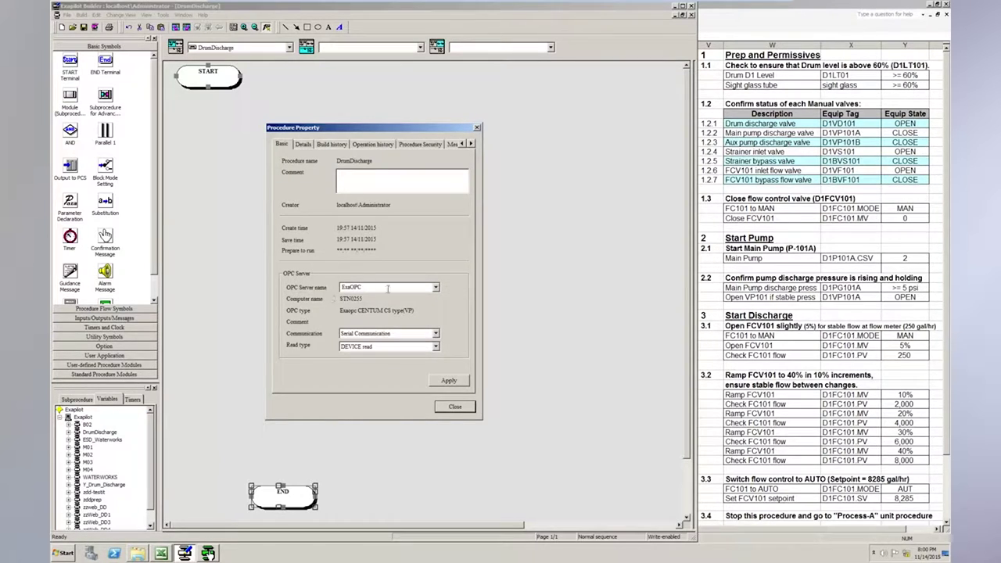
{"action": "left_click", "coordinate": [436, 288]}
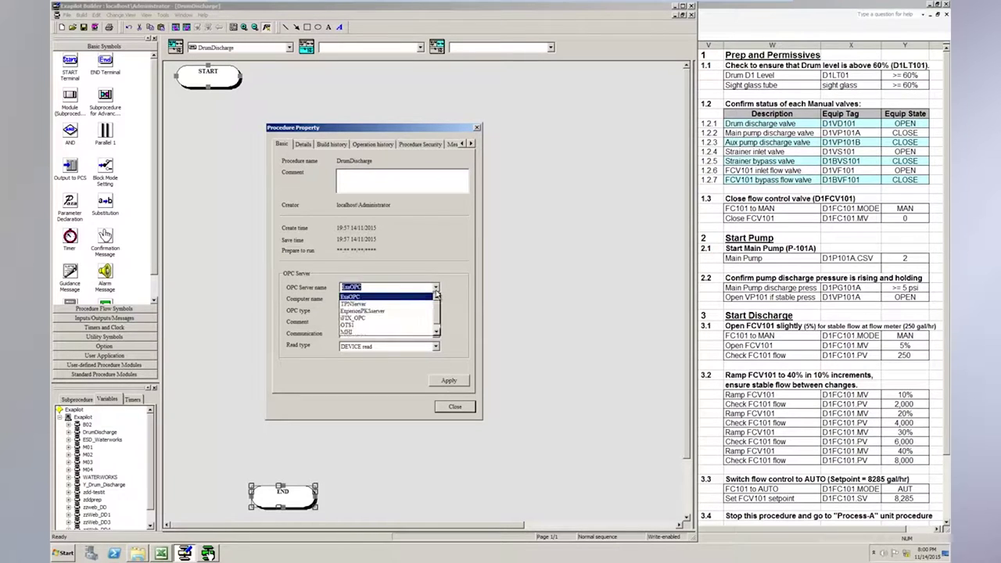
{"action": "left_click_drag", "start_coordinate": [437, 311], "coordinate": [436, 332]}
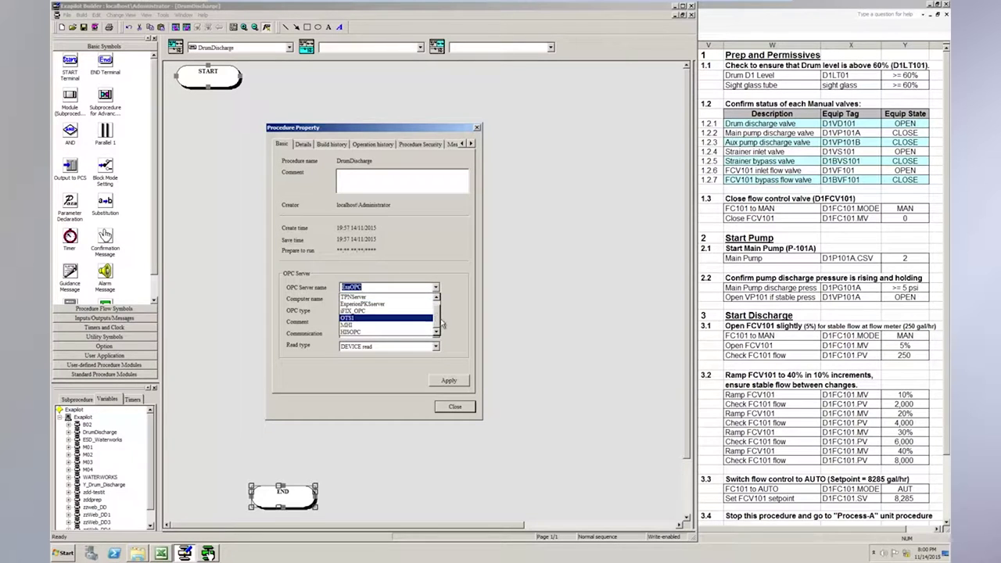
{"action": "left_click_drag", "start_coordinate": [438, 323], "coordinate": [440, 307]}
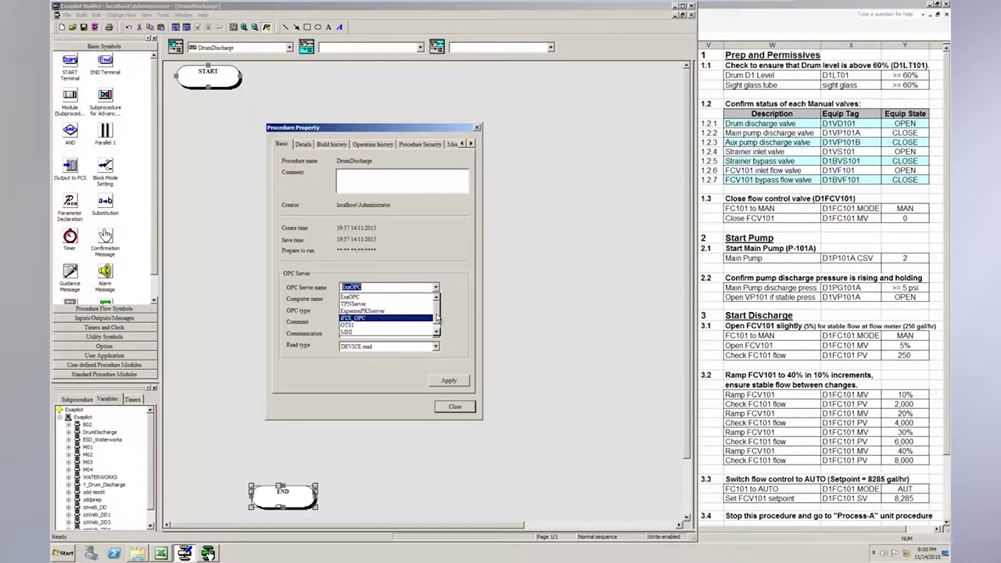
{"action": "left_click", "coordinate": [437, 333]}
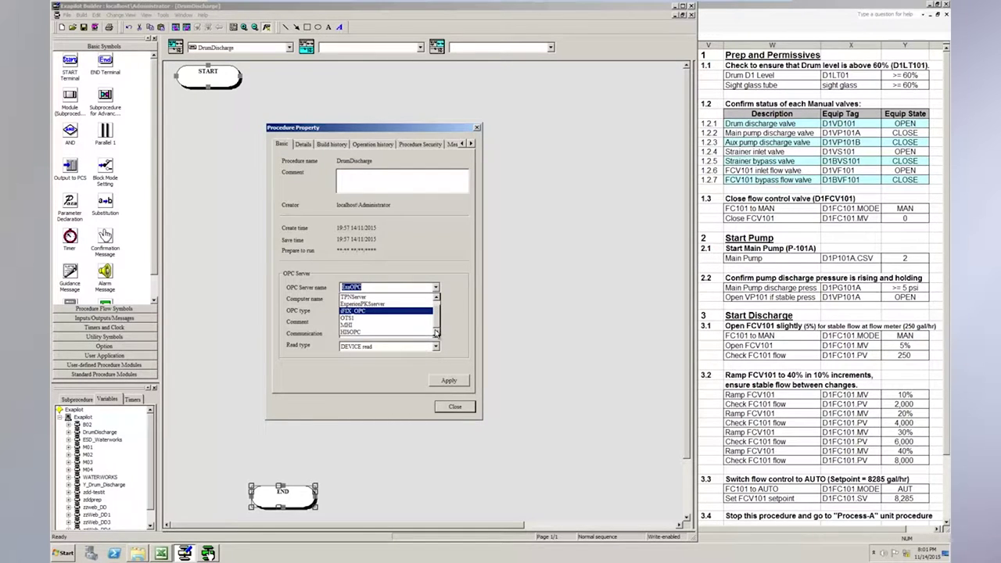
{"action": "left_click", "coordinate": [436, 297]}
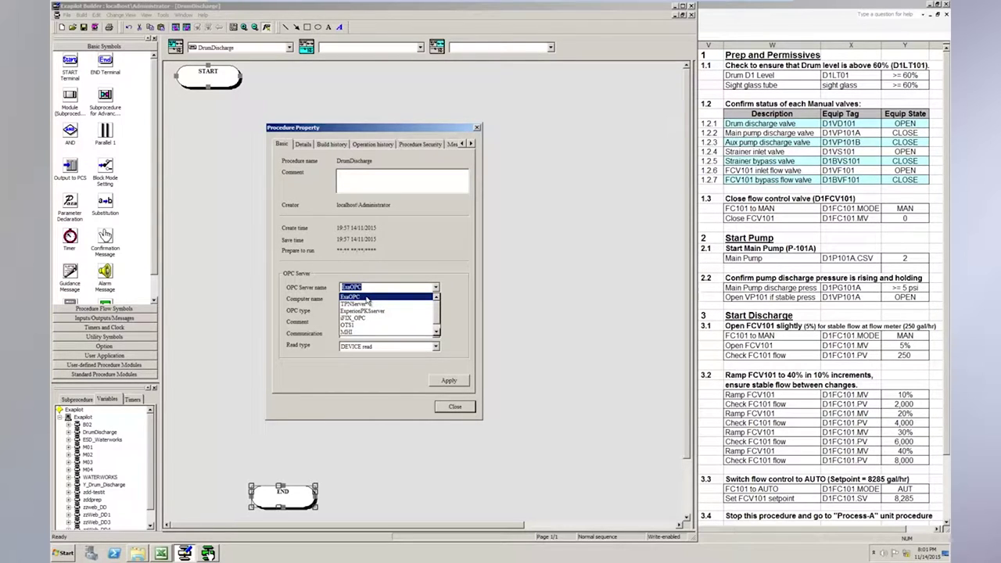
{"action": "left_click", "coordinate": [366, 298]}
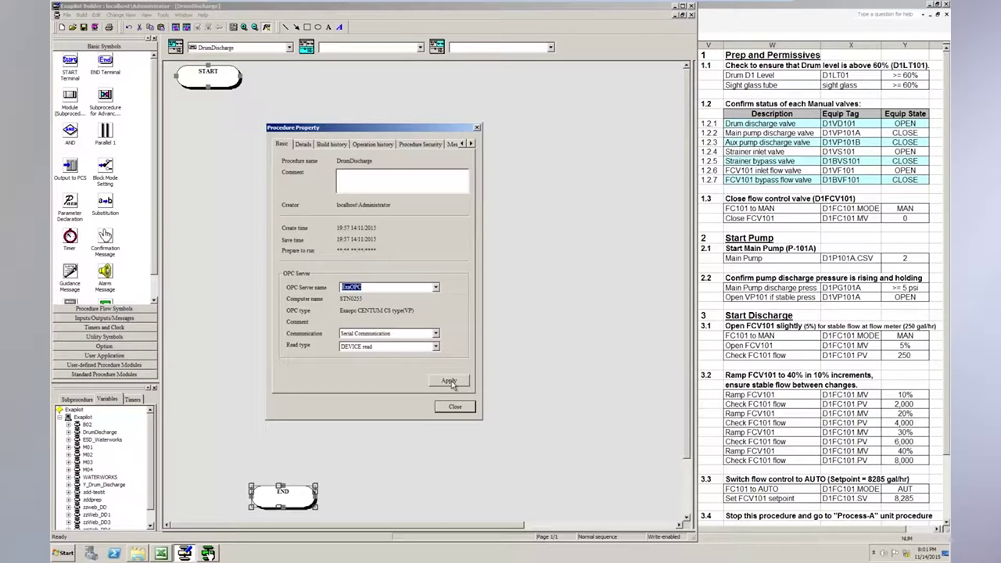
{"action": "left_click", "coordinate": [451, 382]}
{"action": "left_click", "coordinate": [413, 310]}
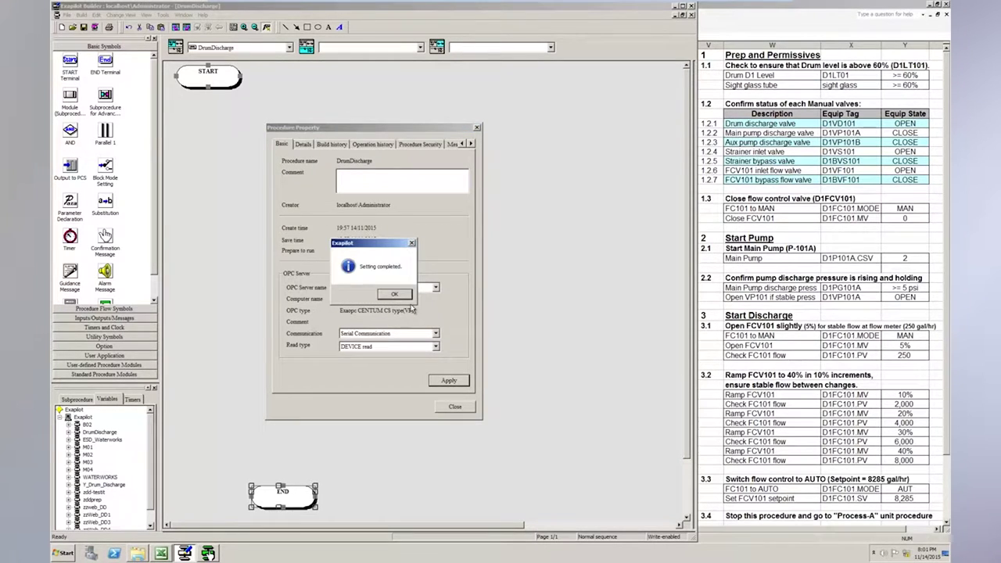
{"action": "left_click", "coordinate": [402, 295]}
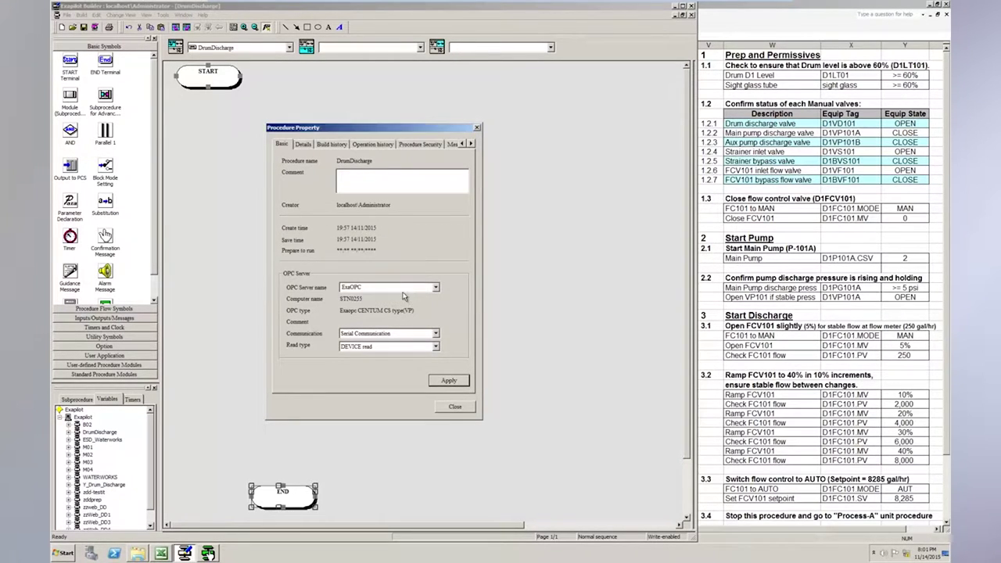
- Close the procedure properties and drop an AND block below START, opening its settings
{"action": "left_click", "coordinate": [455, 408]}
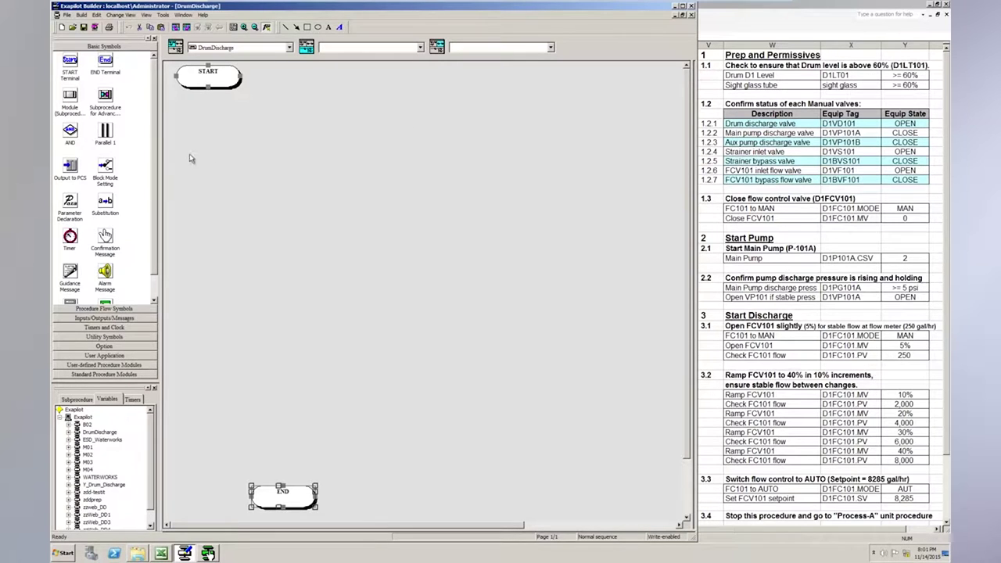
{"action": "left_click", "coordinate": [70, 131]}
{"action": "left_click", "coordinate": [263, 157]}
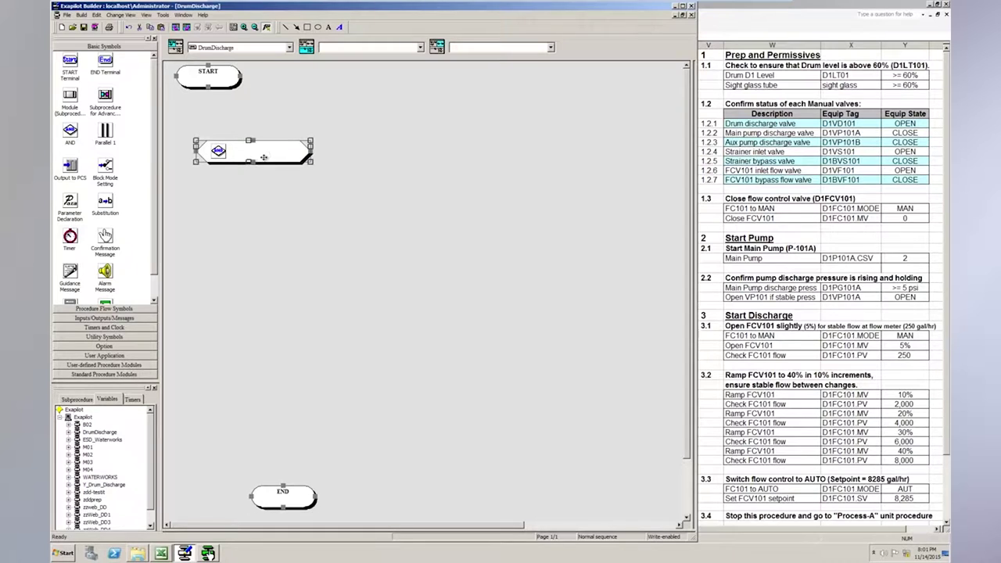
{"action": "double_click", "coordinate": [263, 157]}
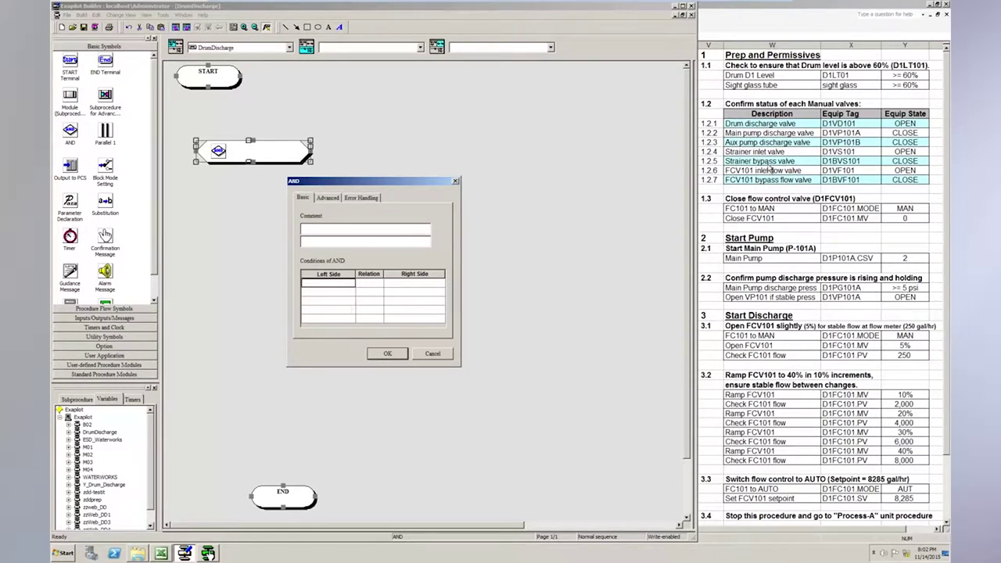
- Copy the D1LT01 tag from Excel cell X3 into the condition's Left Side
{"action": "left_click", "coordinate": [846, 76]}
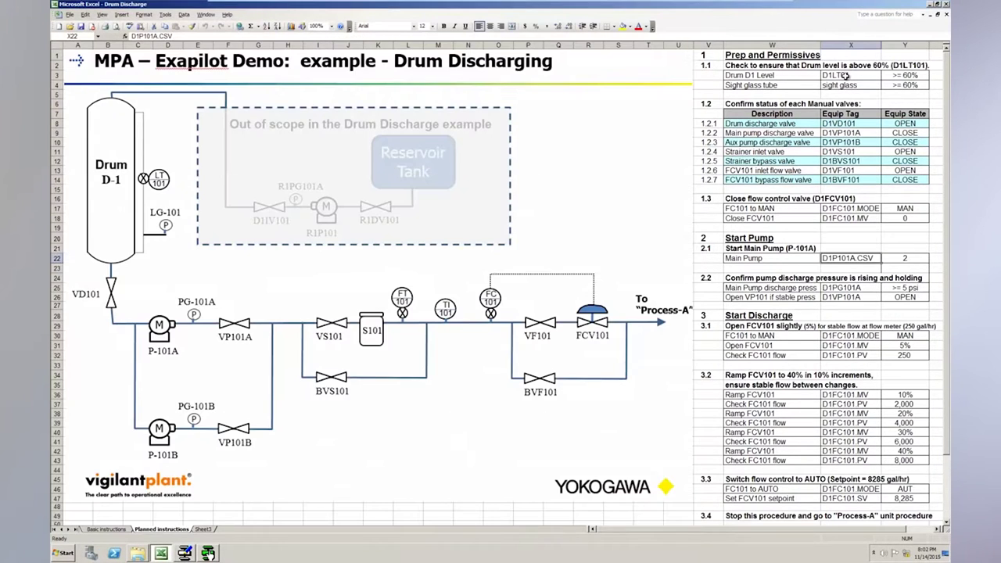
{"action": "left_click", "coordinate": [846, 76]}
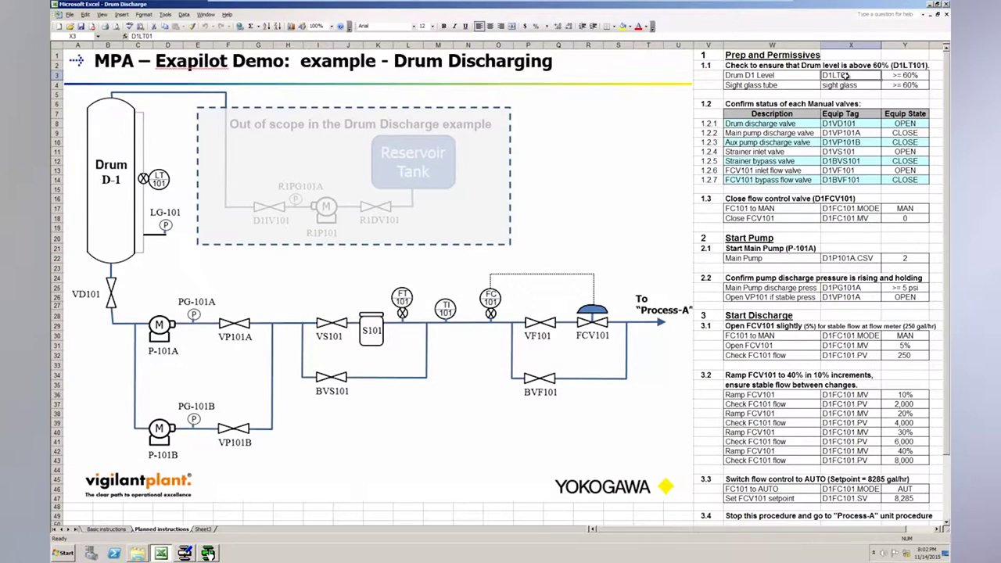
{"action": "key", "text": "ctrl+c"}
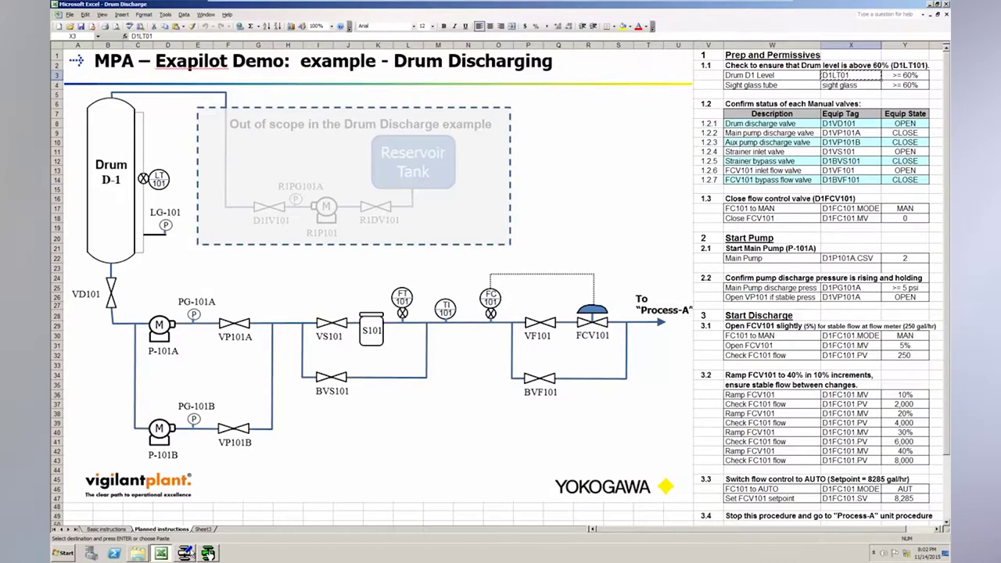
{"action": "key", "text": "alt+Tab"}
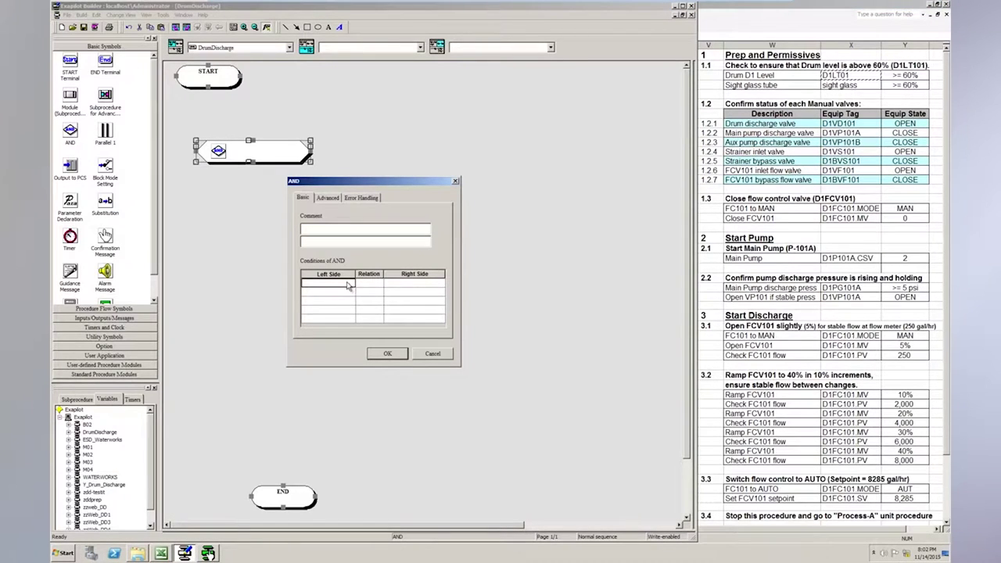
{"action": "key", "text": "ctrl+v"}
- Complete the condition as >= 60 with the comment 'Drum Level Check' and confirm
{"action": "left_click", "coordinate": [374, 284]}
{"action": "left_click", "coordinate": [378, 285]}
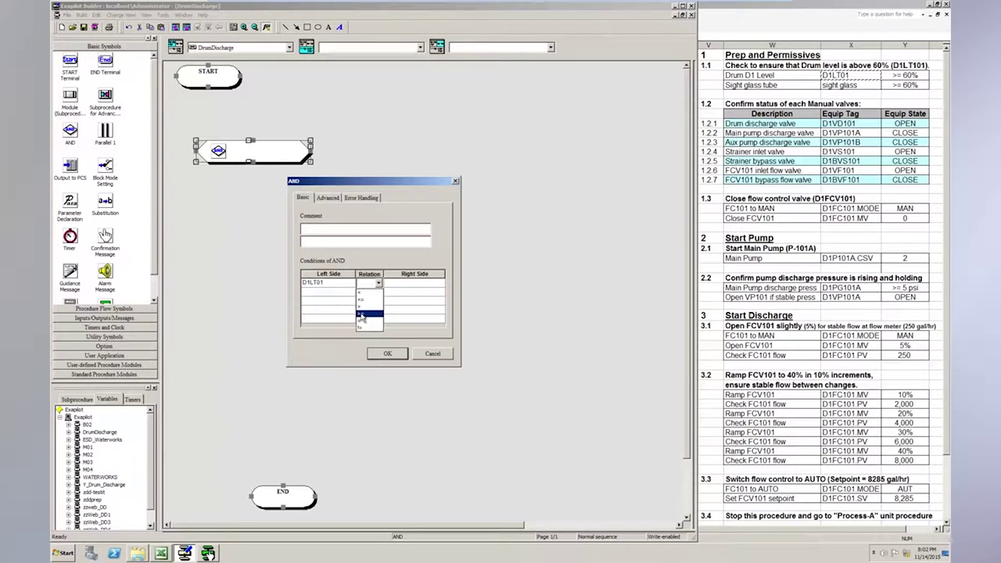
{"action": "left_click", "coordinate": [361, 314]}
{"action": "left_click", "coordinate": [417, 284]}
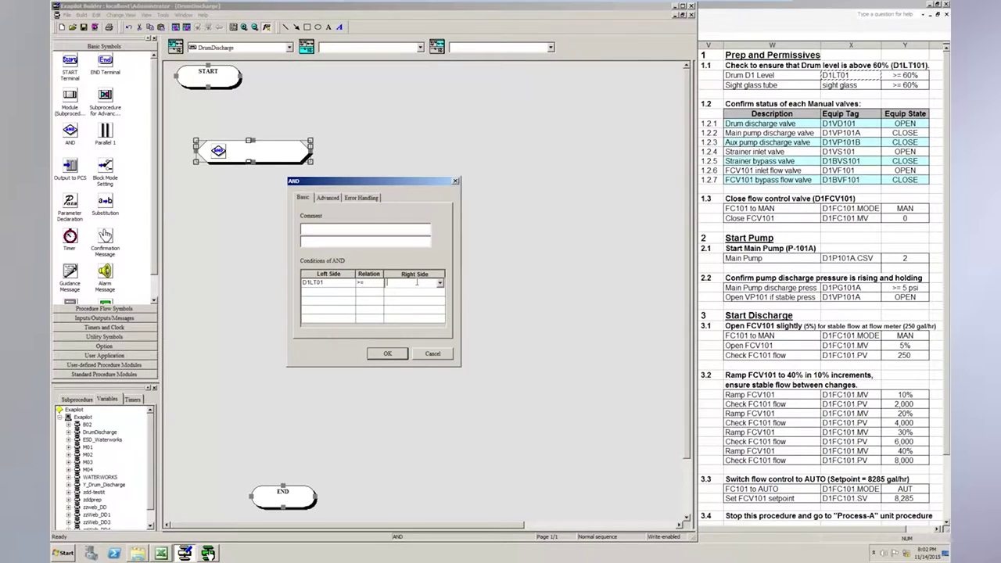
{"action": "left_click", "coordinate": [386, 226]}
{"action": "type", "text": "Drum Level Check"}
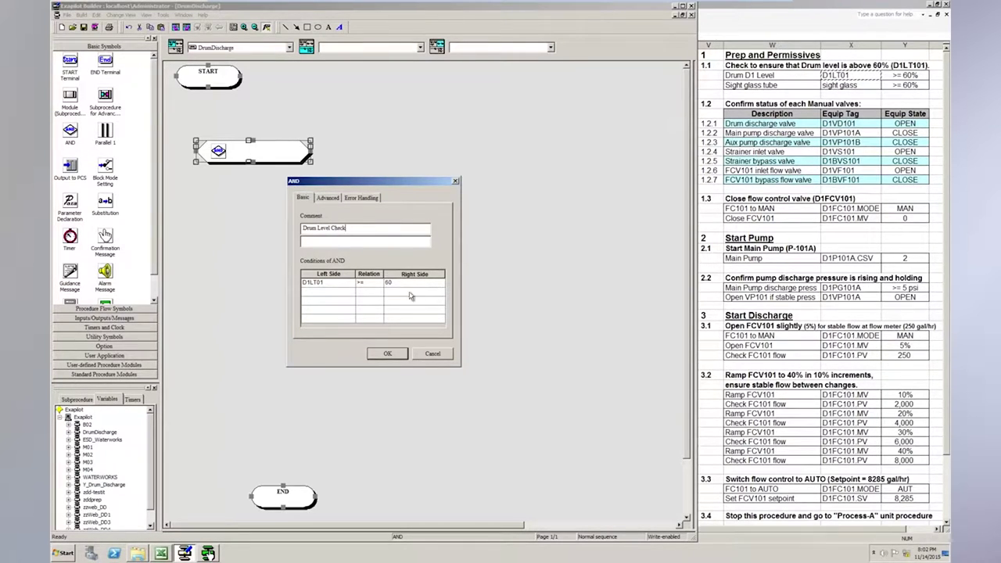
{"action": "left_click", "coordinate": [396, 354]}
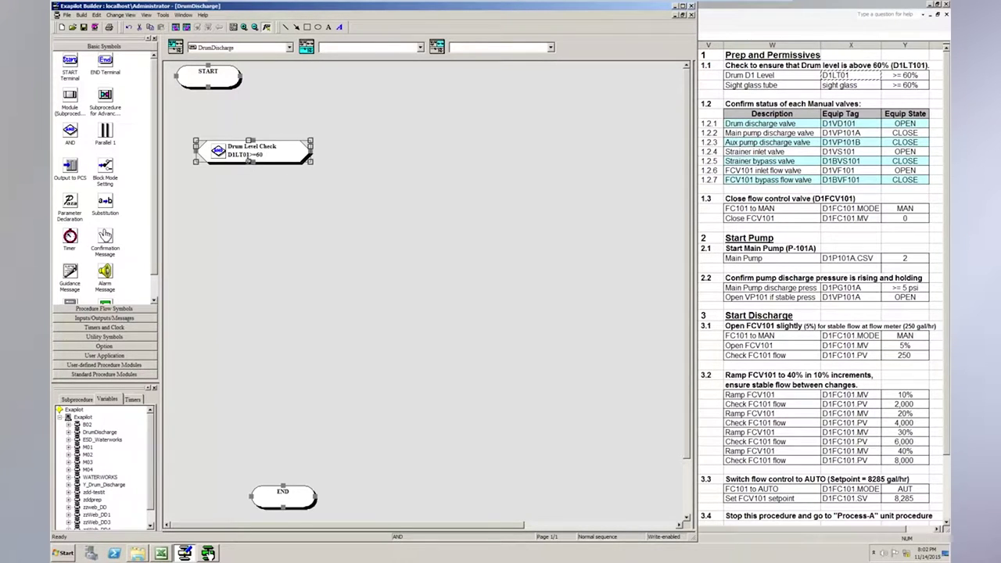
- Add the comment line 'Level is at or above 60%' to the Drum Level Check block
{"action": "left_click_drag", "start_coordinate": [249, 161], "coordinate": [250, 175]}
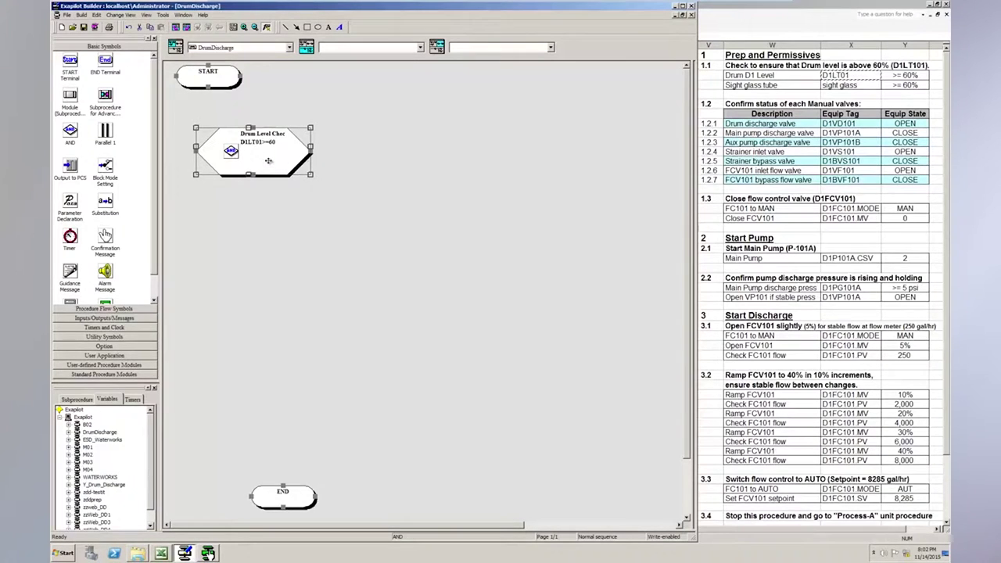
{"action": "double_click", "coordinate": [268, 160]}
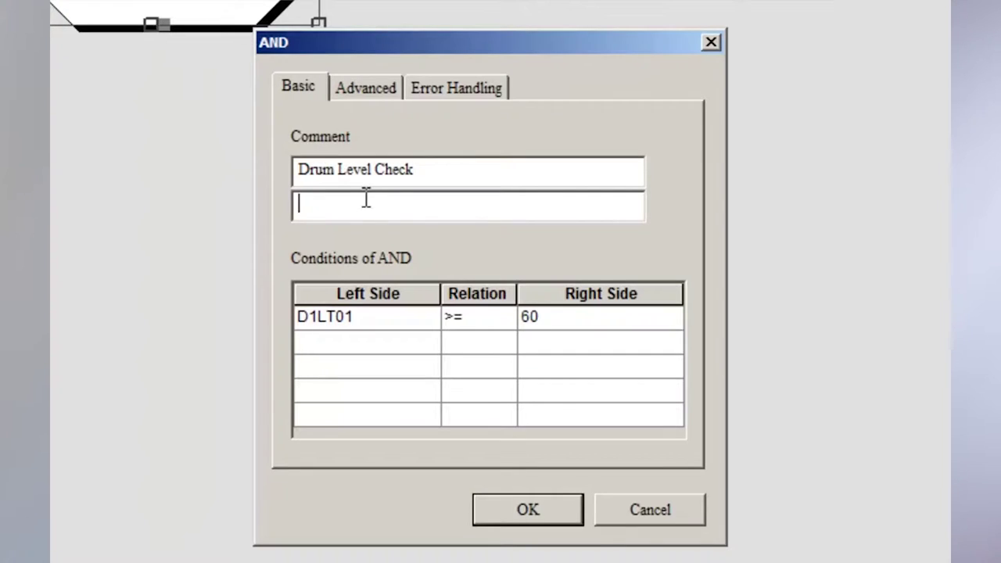
{"action": "type", "text": "nsfnsnzr"}
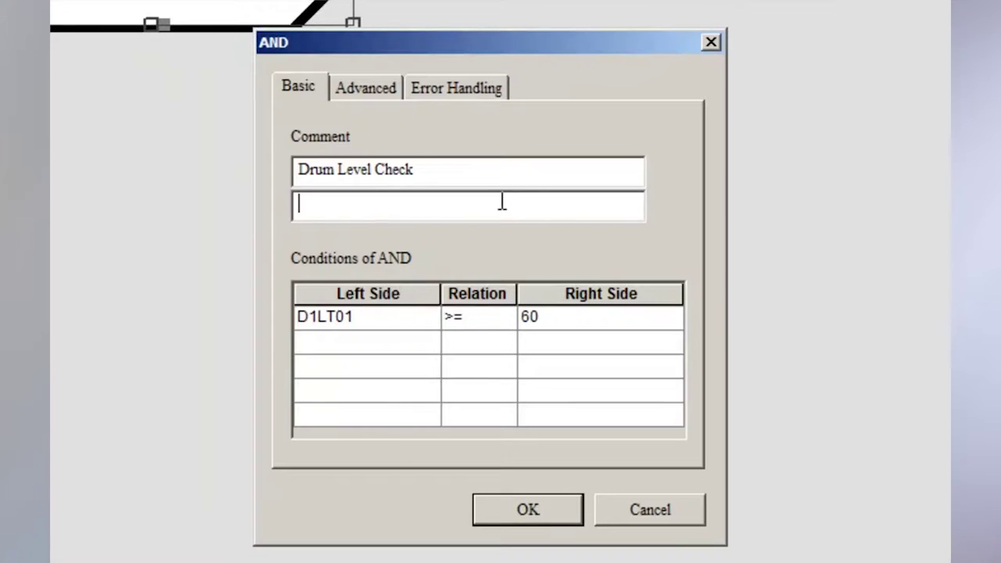
{"action": "type", "text": "Level"}
{"action": "type", "text": " ks"}
{"action": "key", "text": "BackSpace"}
{"action": "key", "text": "BackSpace"}
{"action": "type", "text": "is at or above 60%"}
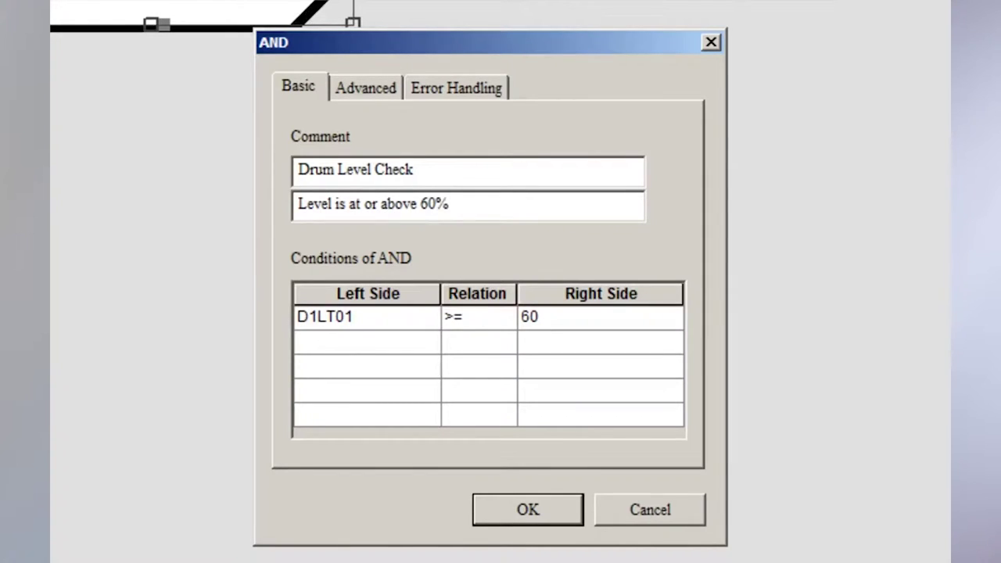
{"action": "left_click", "coordinate": [539, 514]}
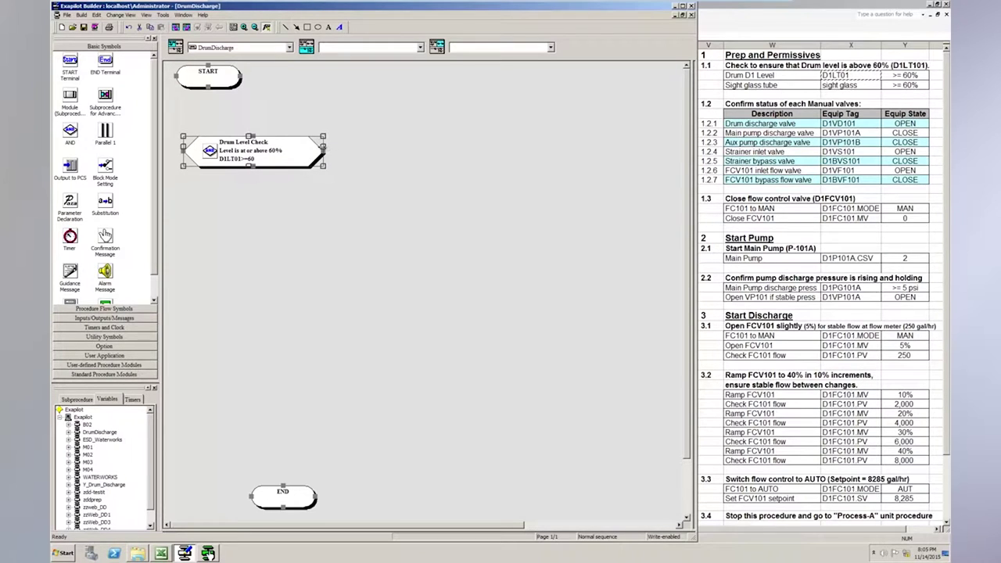
- Resize the Drum Level Check block to fit its text and connect START to it
{"action": "left_click", "coordinate": [311, 147]}
{"action": "left_click", "coordinate": [309, 148]}
{"action": "left_click_drag", "start_coordinate": [324, 147], "coordinate": [307, 148]}
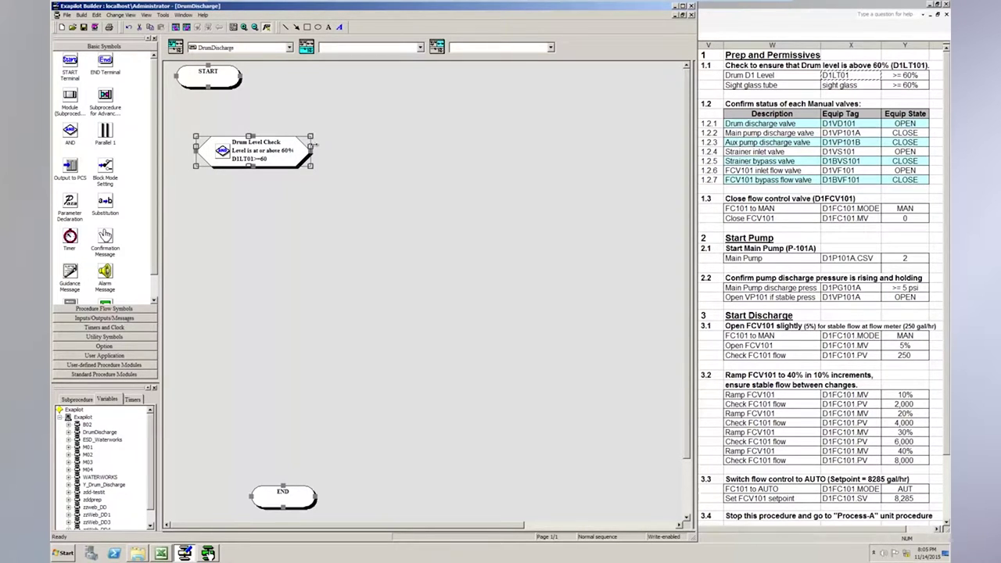
{"action": "left_click_drag", "start_coordinate": [316, 145], "coordinate": [302, 126]}
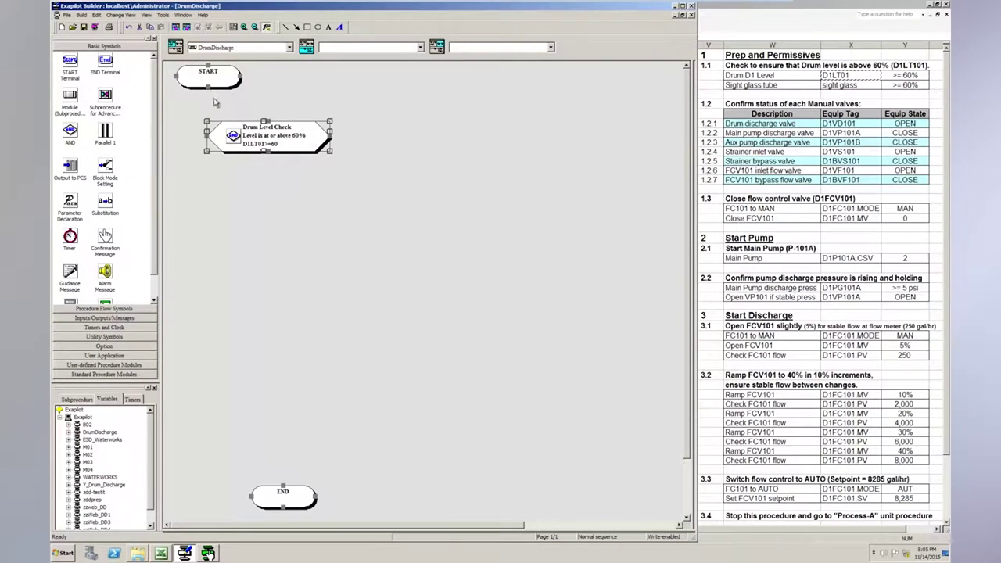
{"action": "left_click_drag", "start_coordinate": [217, 91], "coordinate": [268, 121]}
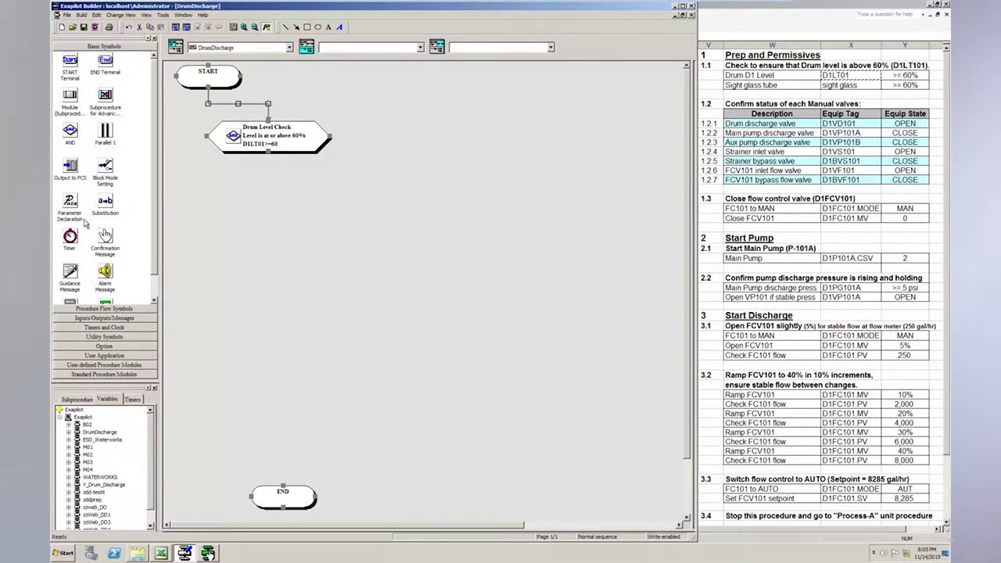
- Place a Confirmation Message block right of the level check and open its properties
{"action": "left_click", "coordinate": [106, 239]}
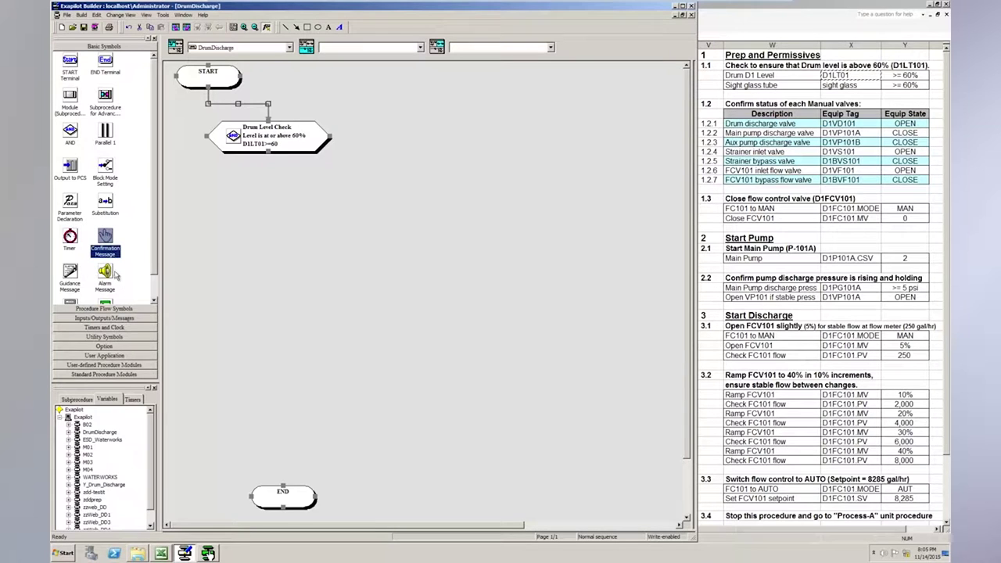
{"action": "left_click", "coordinate": [104, 238]}
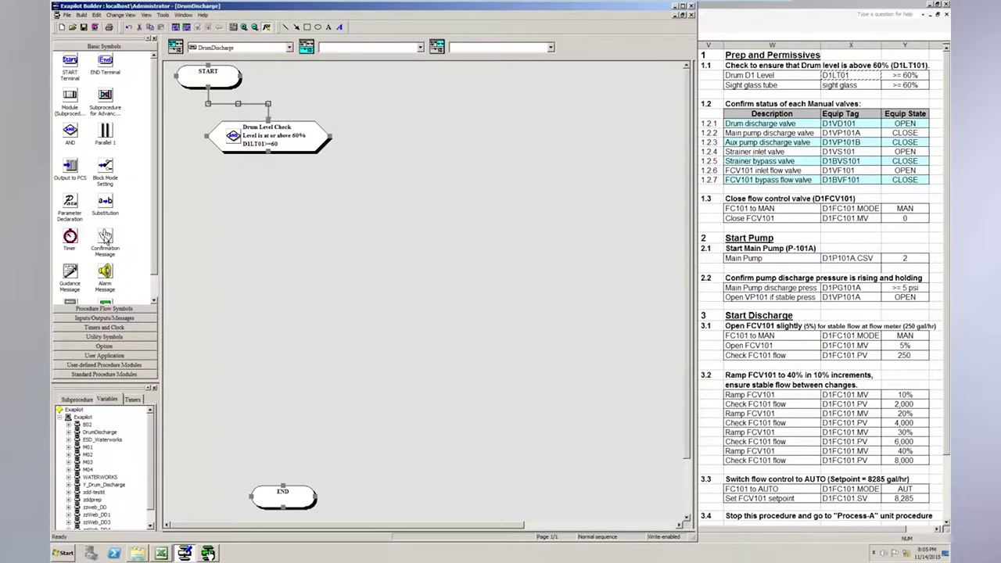
{"action": "left_click_drag", "start_coordinate": [105, 238], "coordinate": [473, 147]}
{"action": "double_click", "coordinate": [473, 141]}
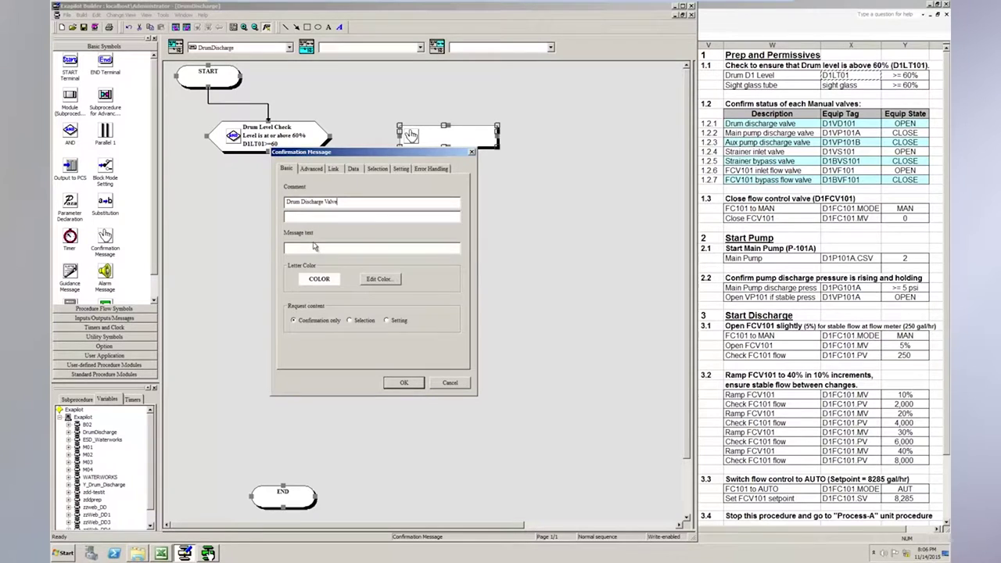
- Bring the OPEN state and tag D1VD101 from Excel into the message text
{"action": "left_click", "coordinate": [913, 128]}
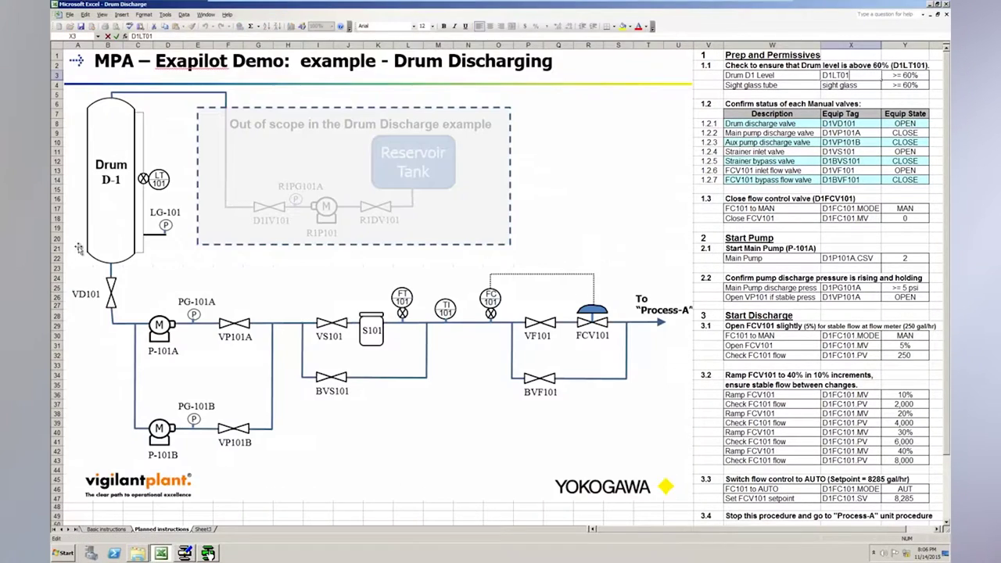
{"action": "left_click", "coordinate": [906, 123]}
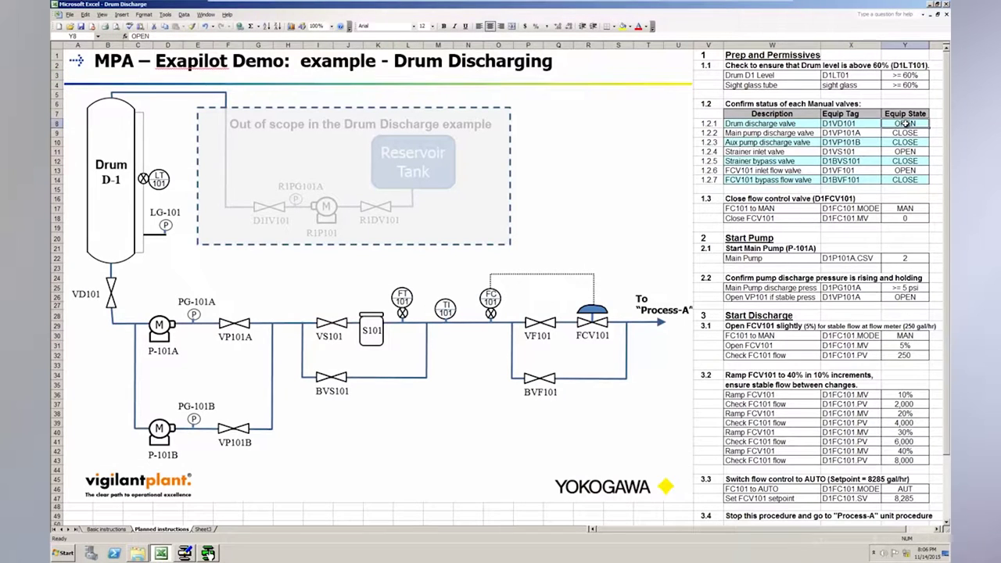
{"action": "key", "text": "ctrl+c"}
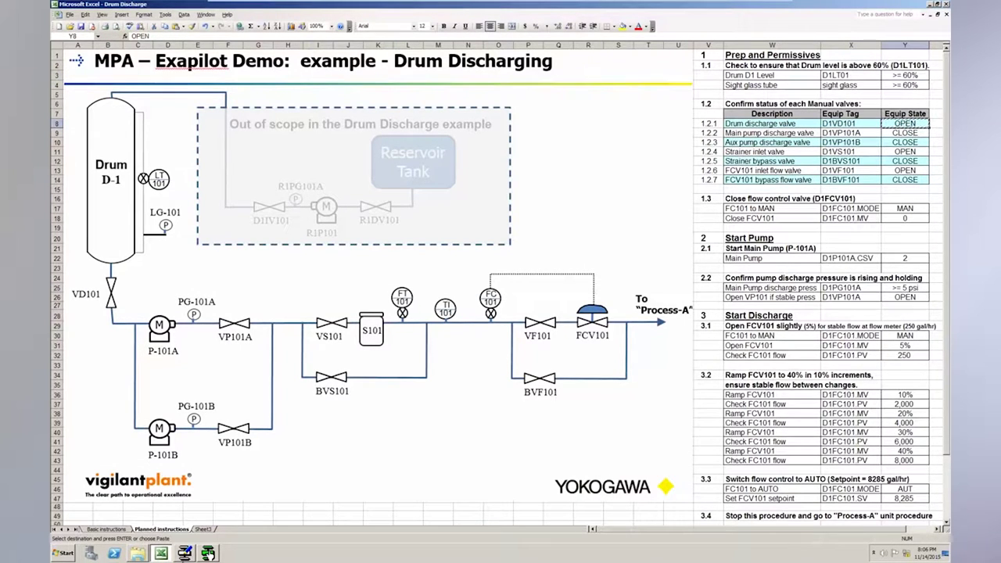
{"action": "left_click", "coordinate": [186, 554]}
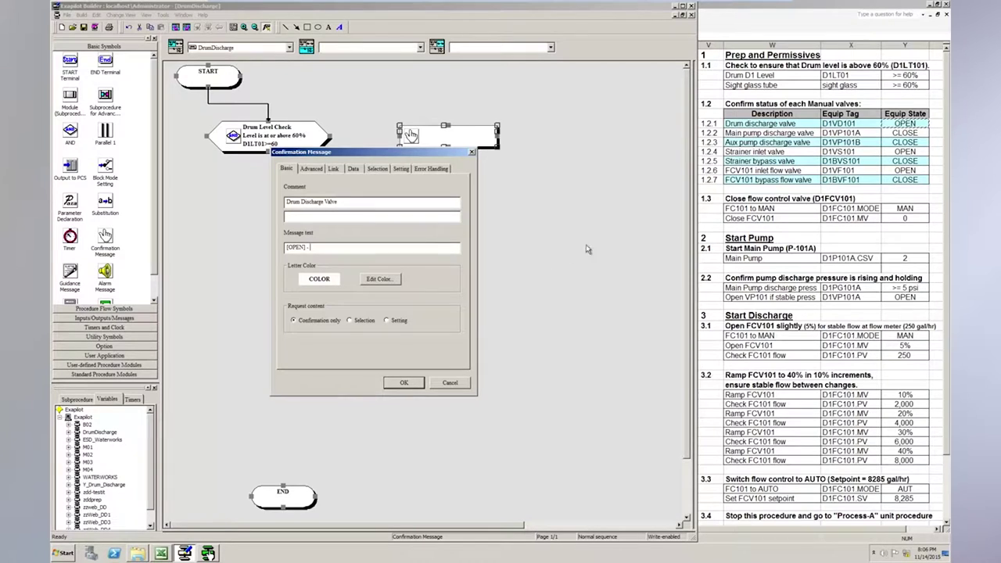
{"action": "left_click", "coordinate": [840, 124]}
{"action": "left_click", "coordinate": [839, 123]}
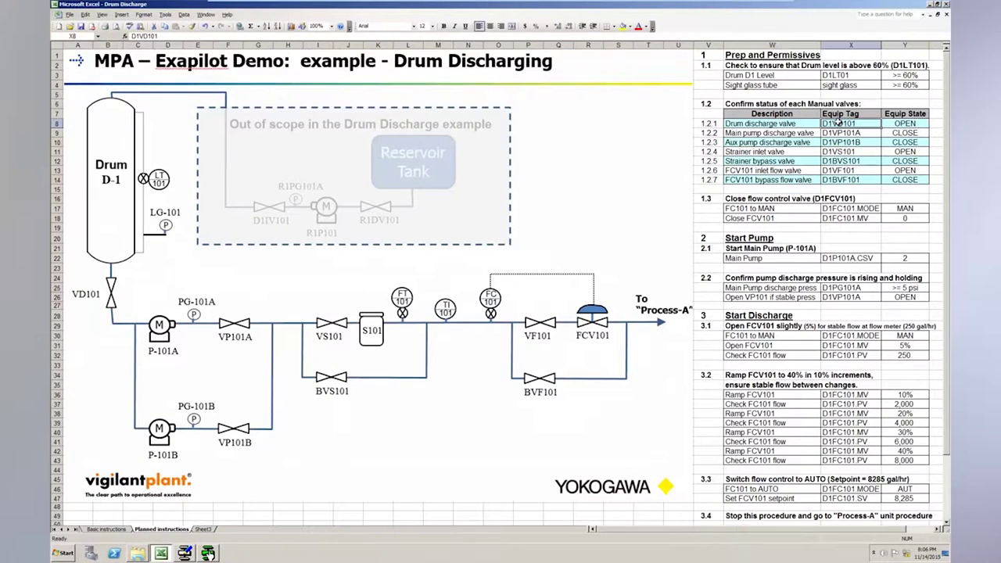
{"action": "key", "text": "ctrl+c"}
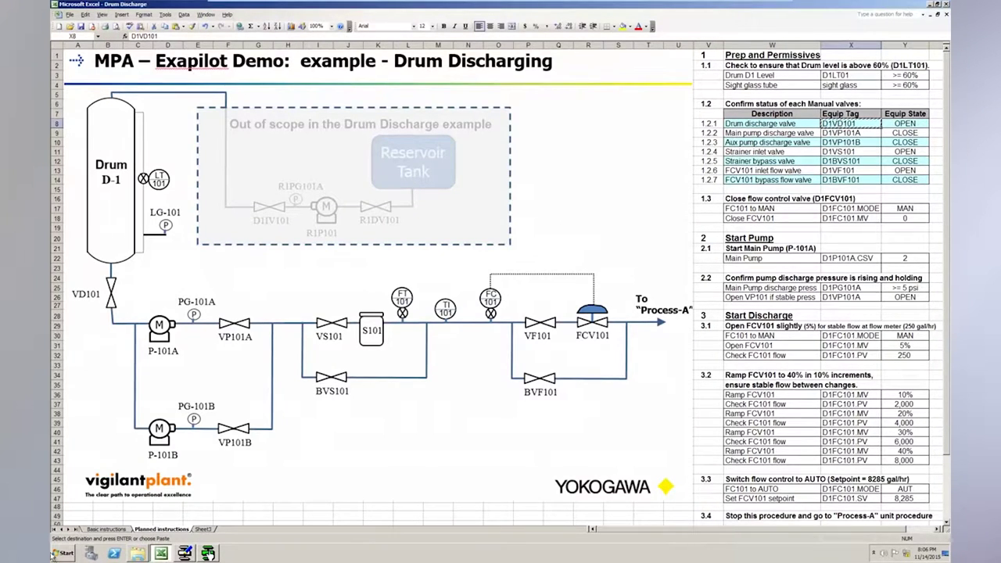
{"action": "left_click", "coordinate": [184, 553]}
{"action": "key", "text": "ctrl+v"}
{"action": "type", "text": "-"}
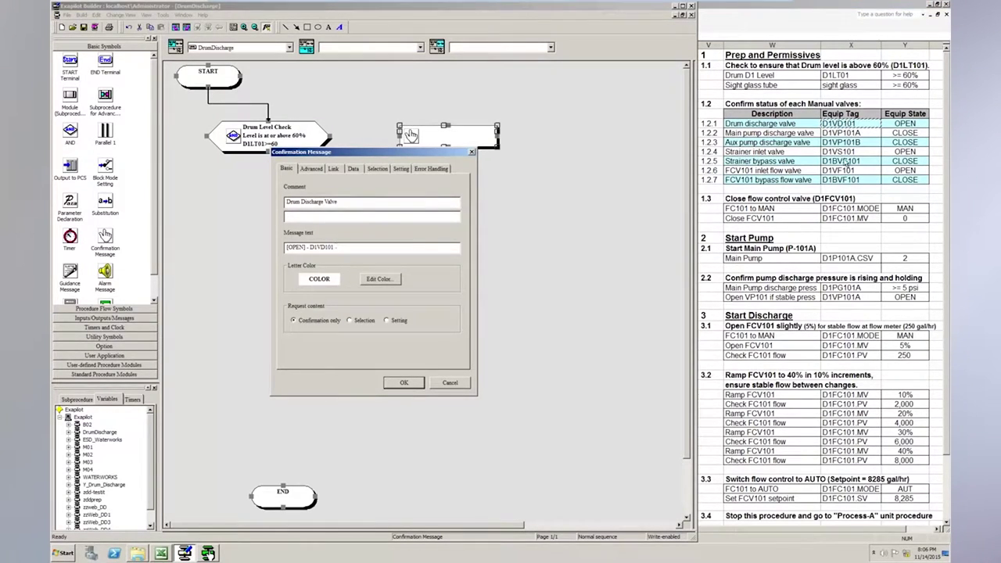
- Append the 'Drum discharge valve' description from Excel to the message text
{"action": "left_click", "coordinate": [774, 125]}
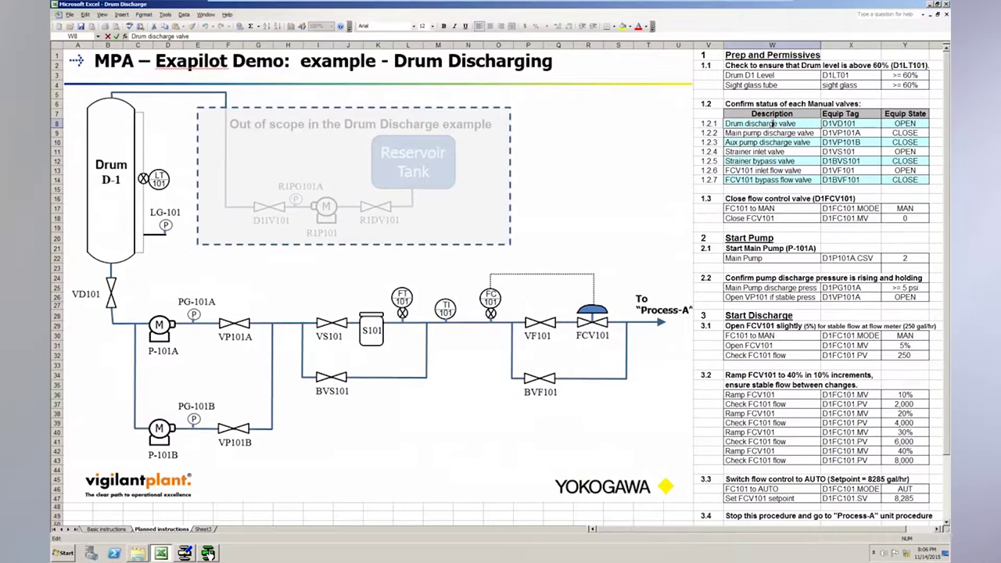
{"action": "left_click", "coordinate": [780, 144]}
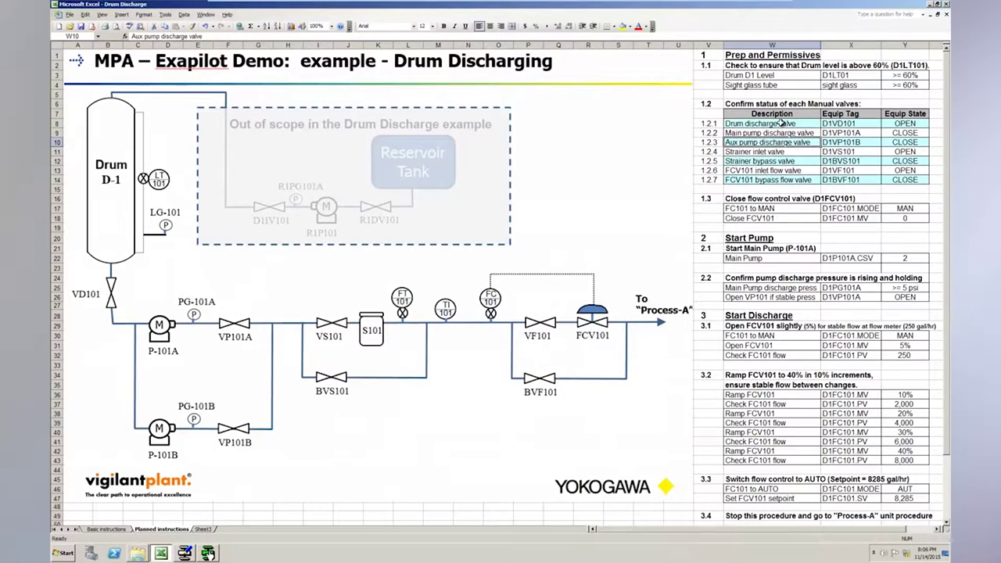
{"action": "left_click", "coordinate": [781, 122]}
{"action": "key", "text": "ctrl+c"}
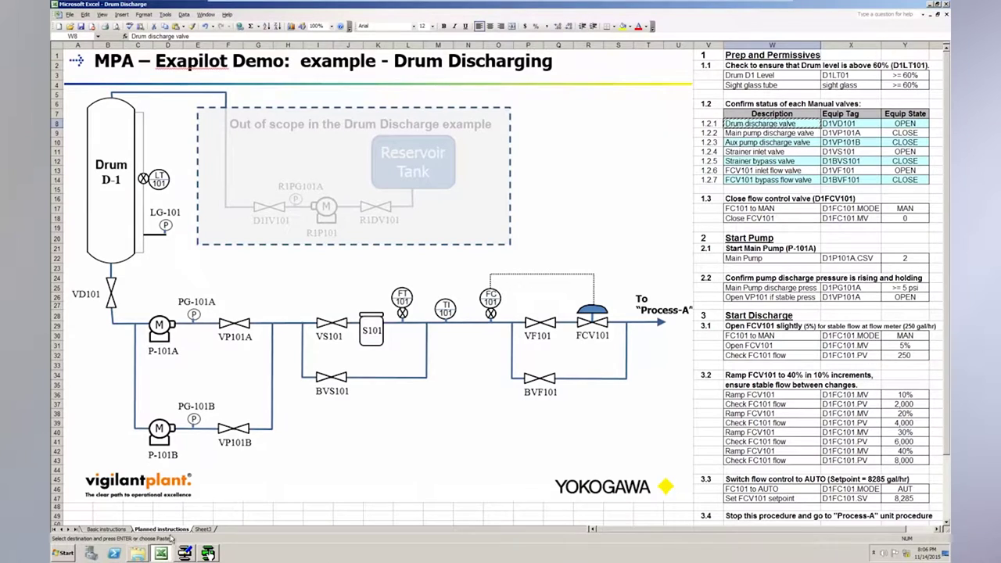
{"action": "key", "text": "alt+Tab"}
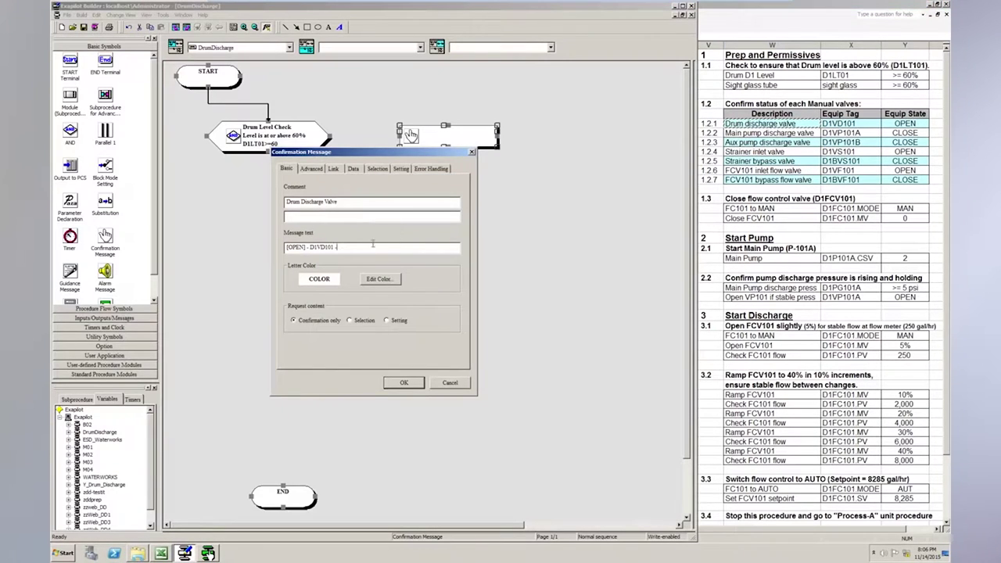
{"action": "key", "text": "ctrl+v"}
- Make the Drum Discharge Valve message text blue
{"action": "left_click", "coordinate": [380, 278]}
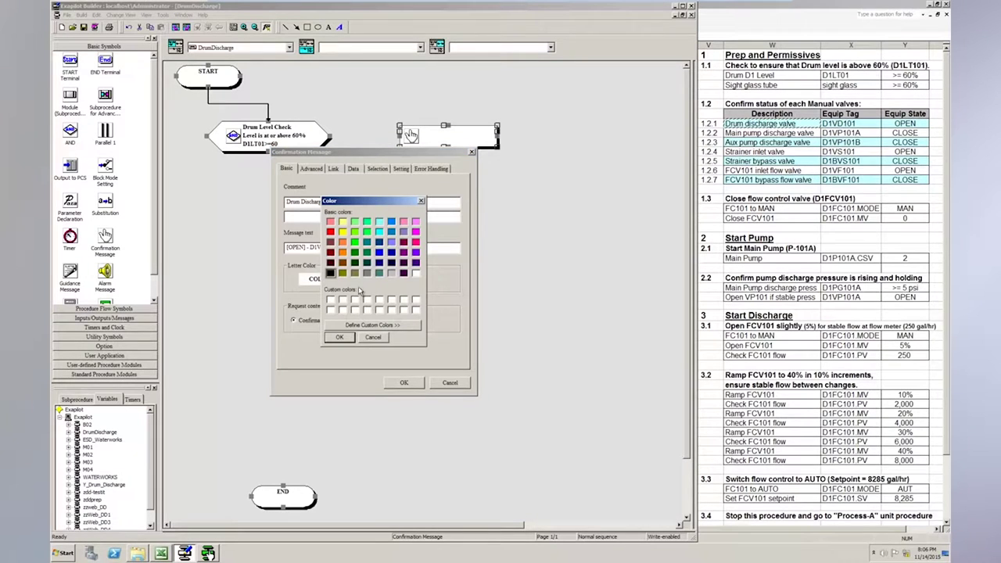
{"action": "left_click", "coordinate": [380, 253]}
{"action": "left_click", "coordinate": [348, 338]}
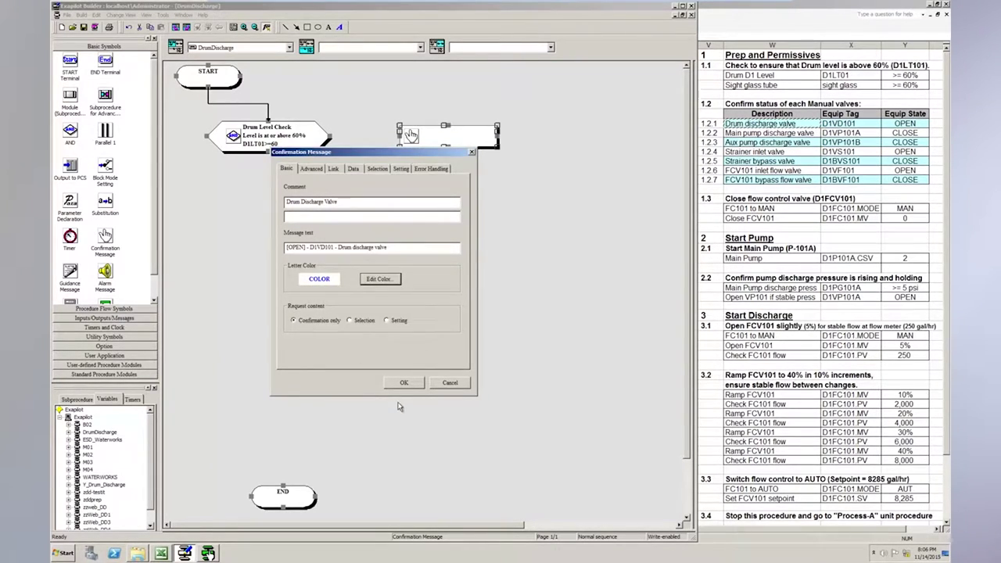
- In the Advanced settings, turn on Display and add a remark about entering instructions and guidance
{"action": "left_click", "coordinate": [316, 171]}
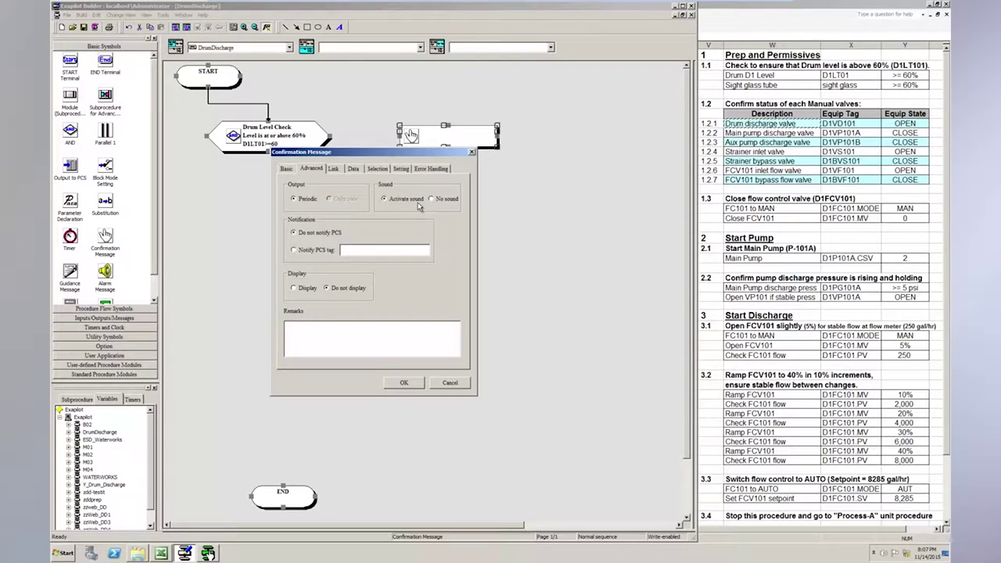
{"action": "left_click", "coordinate": [330, 345]}
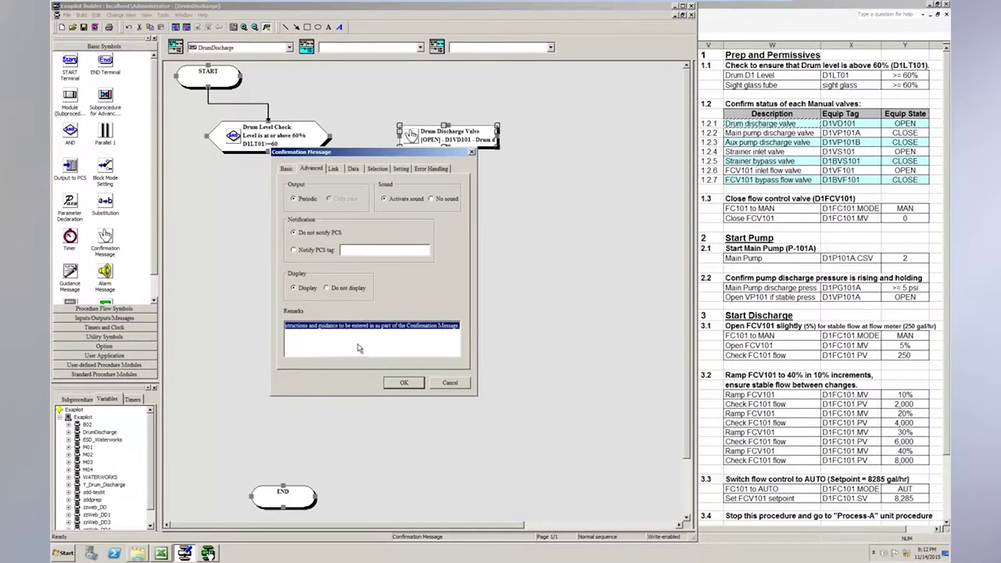
{"action": "left_click", "coordinate": [356, 326]}
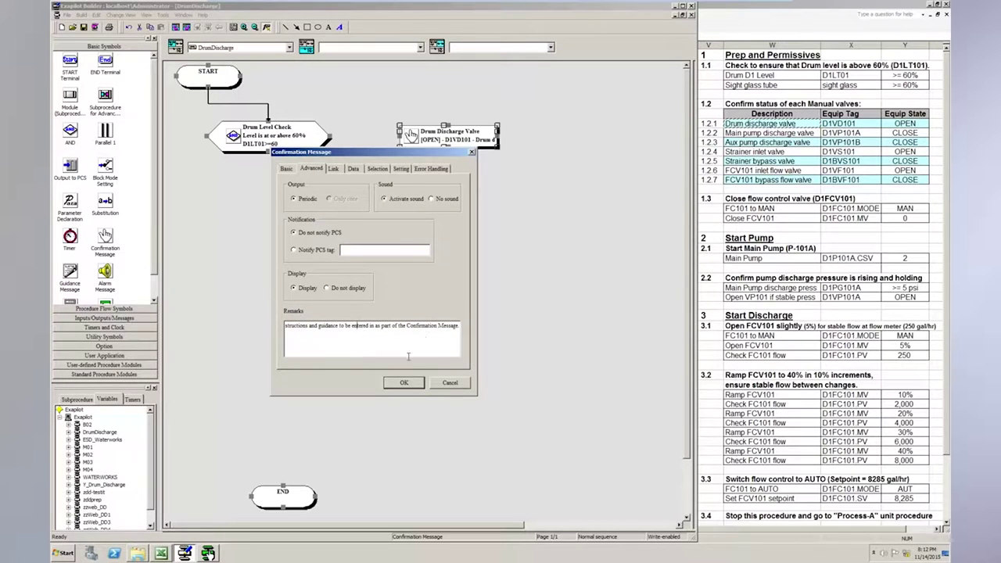
- Duplicate the Drum Discharge Valve block and place the copy just below the original
{"action": "left_click", "coordinate": [404, 383]}
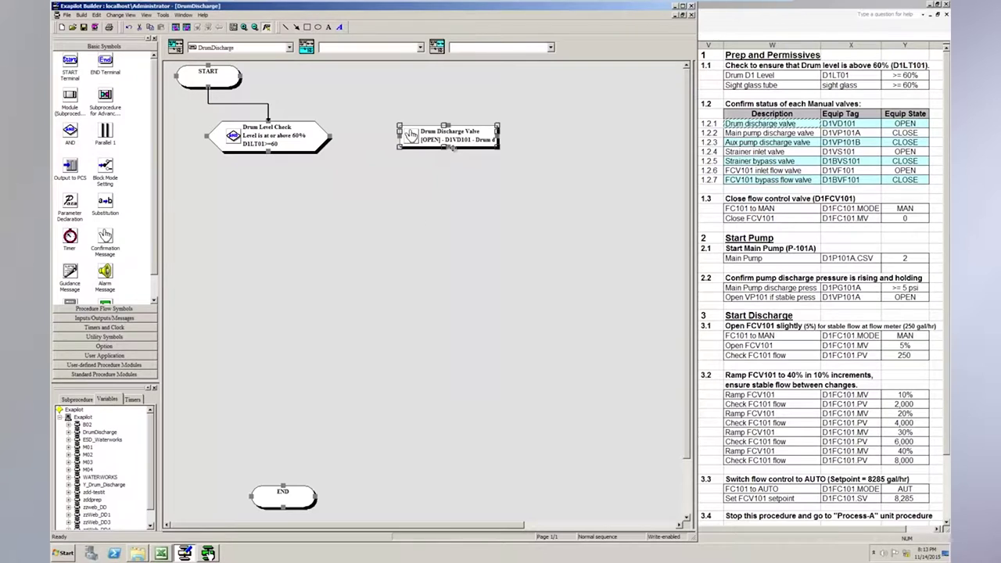
{"action": "left_click", "coordinate": [473, 196]}
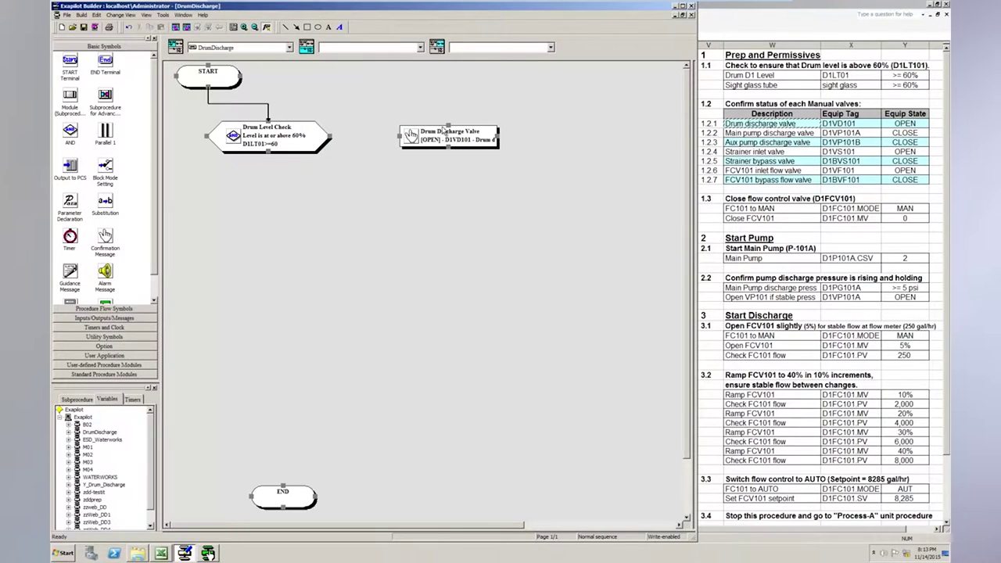
{"action": "left_click", "coordinate": [467, 139]}
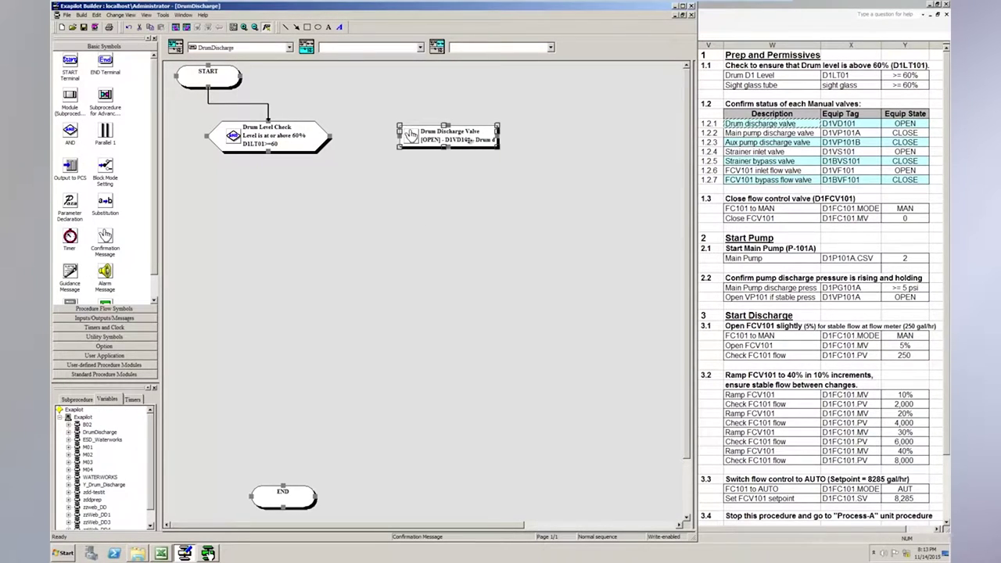
{"action": "key", "text": "ctrl+v"}
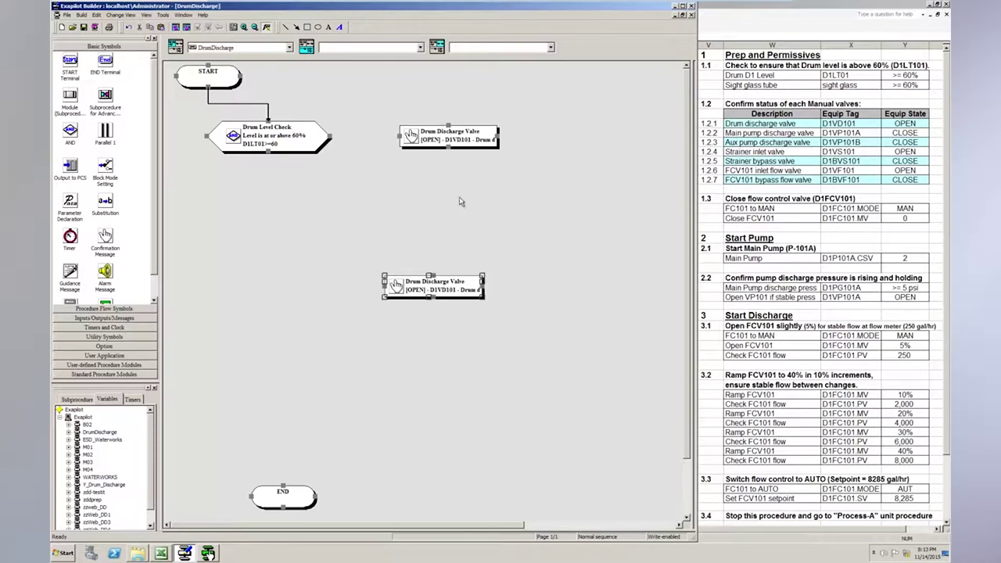
{"action": "left_click_drag", "start_coordinate": [443, 290], "coordinate": [465, 189]}
{"action": "double_click", "coordinate": [438, 201]}
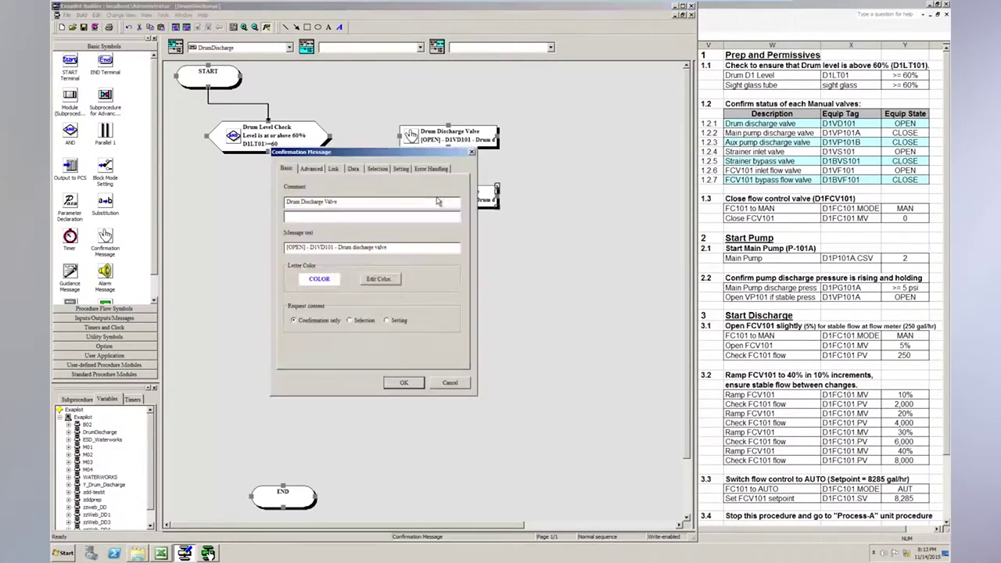
- Set the copied message to No sound in its Advanced settings
{"action": "left_click", "coordinate": [404, 384]}
{"action": "left_click", "coordinate": [316, 170]}
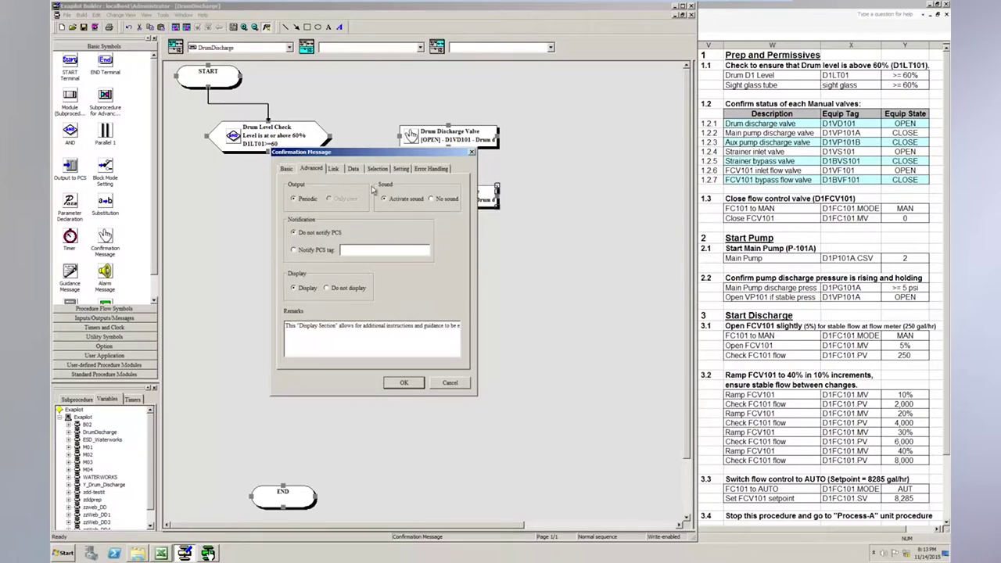
{"action": "left_click", "coordinate": [432, 199]}
{"action": "left_click", "coordinate": [404, 383]}
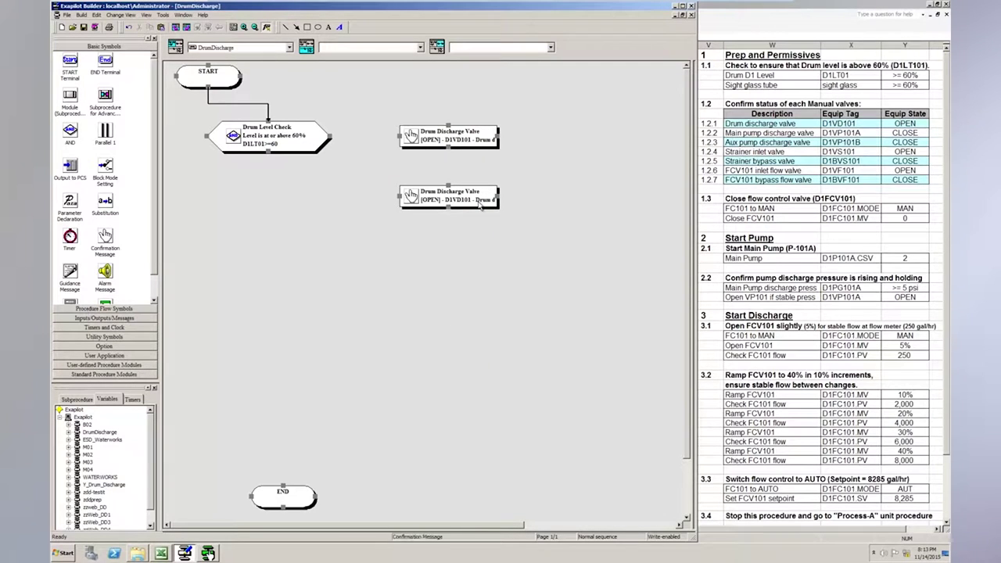
- Nudge the second valve block up and connect Check Drum level to Check Drum discharge valve
{"action": "left_click_drag", "start_coordinate": [487, 185], "coordinate": [486, 170]}
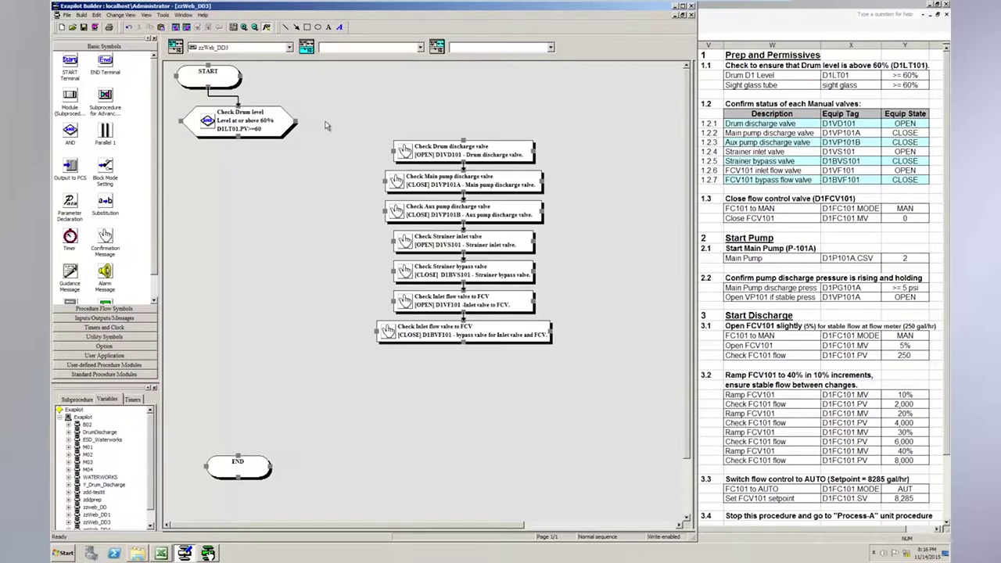
{"action": "left_click_drag", "start_coordinate": [334, 125], "coordinate": [465, 145]}
- Mark the connector from the drum level check to the first valve check as the 'Yes' branch
{"action": "right_click", "coordinate": [328, 125]}
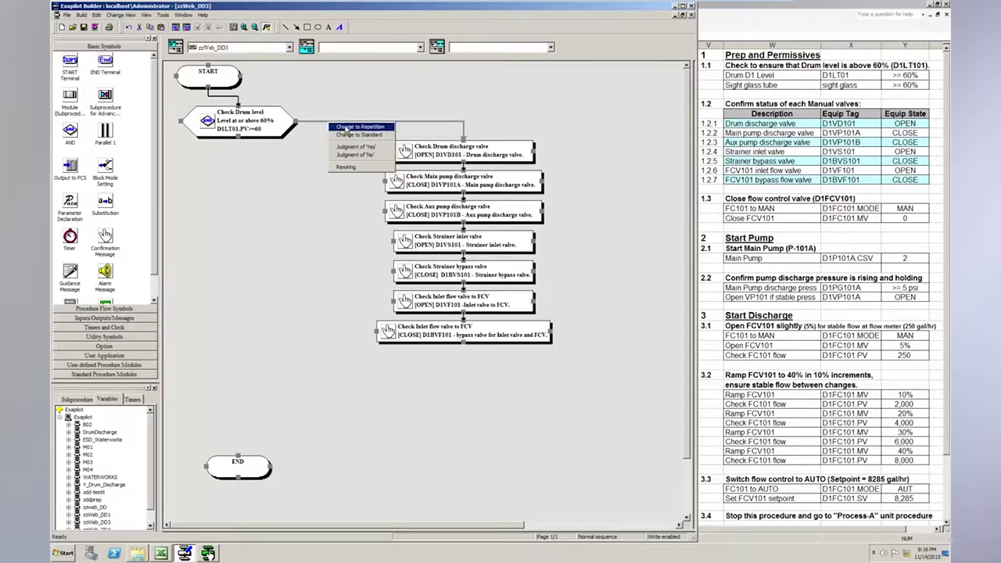
{"action": "left_click", "coordinate": [364, 148]}
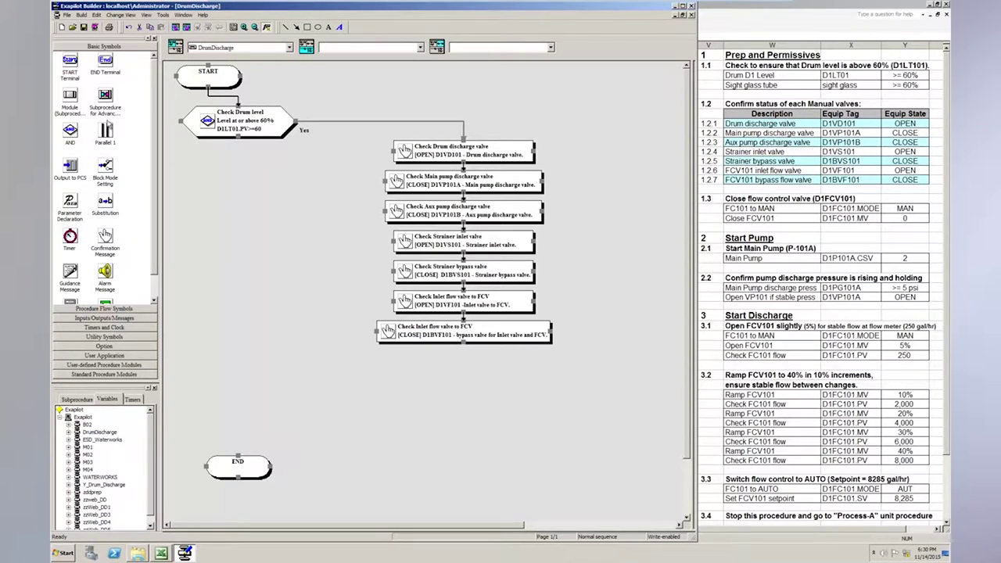
- Place one Block Mode Setting block and two Output to PCS blocks below the last valve check
{"action": "left_click", "coordinate": [108, 171]}
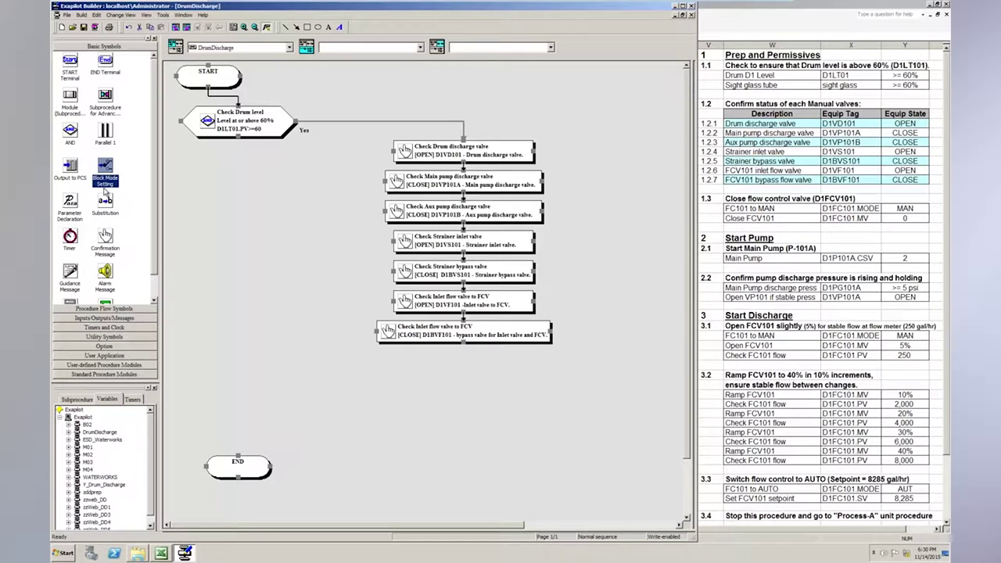
{"action": "left_click_drag", "start_coordinate": [105, 171], "coordinate": [479, 384]}
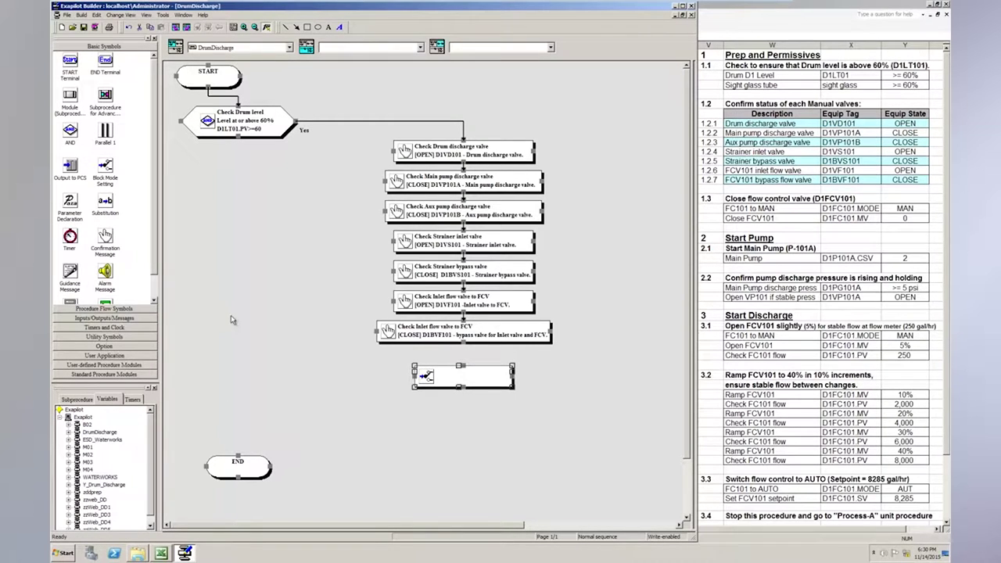
{"action": "left_click", "coordinate": [70, 171]}
{"action": "left_click_drag", "start_coordinate": [72, 166], "coordinate": [464, 407]}
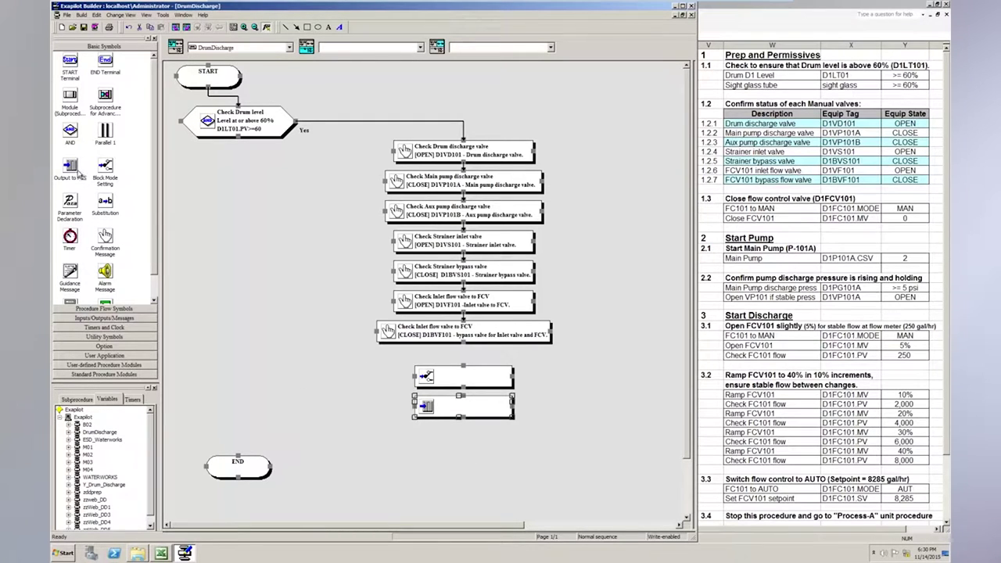
{"action": "left_click_drag", "start_coordinate": [75, 170], "coordinate": [463, 440]}
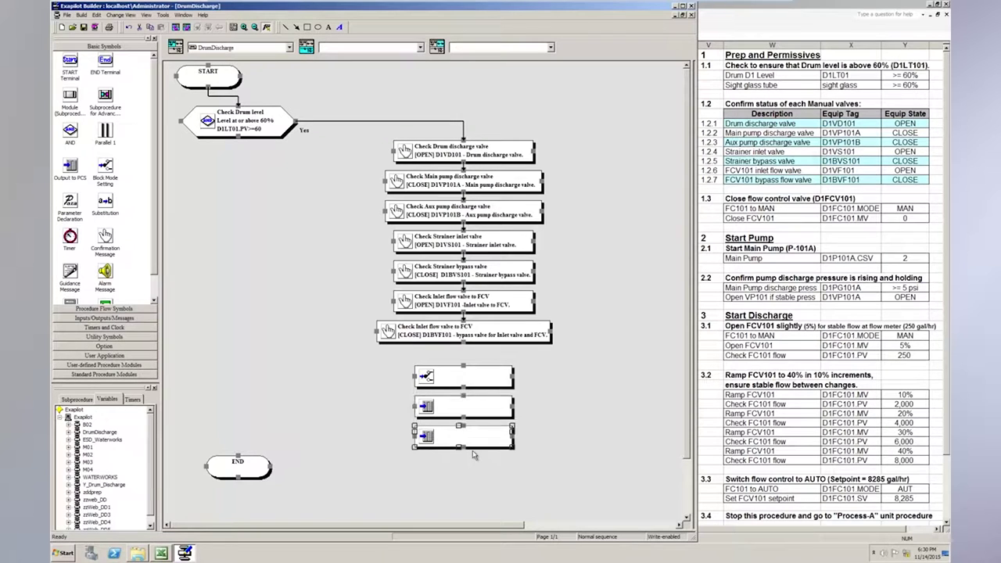
{"action": "left_click", "coordinate": [491, 379]}
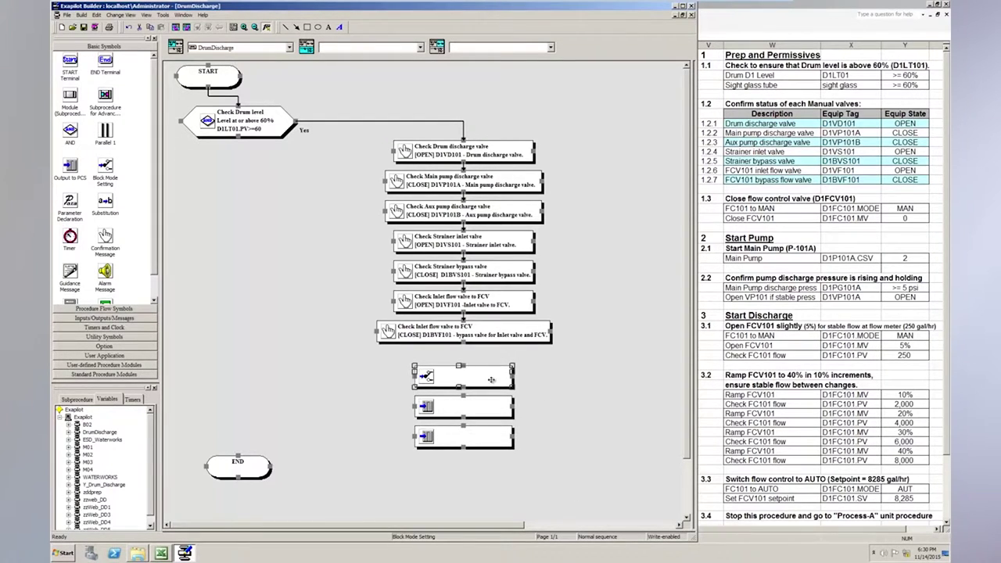
- In the block mode step, enter destination tag D1FC101, looked up in the reference sheet
{"action": "double_click", "coordinate": [491, 379]}
{"action": "left_click", "coordinate": [843, 210]}
{"action": "left_click", "coordinate": [842, 209]}
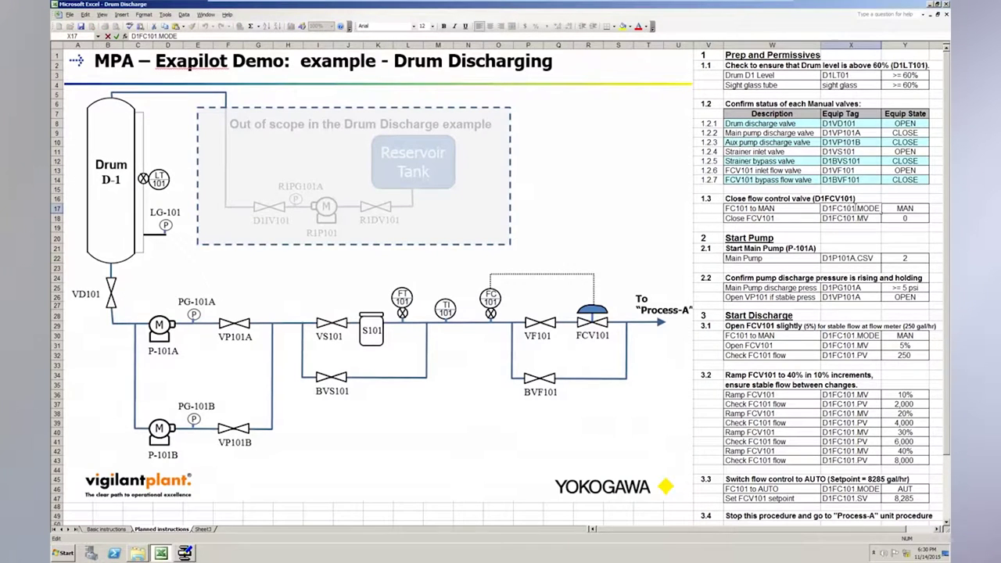
{"action": "double_click", "coordinate": [851, 208]}
{"action": "left_click", "coordinate": [186, 553]}
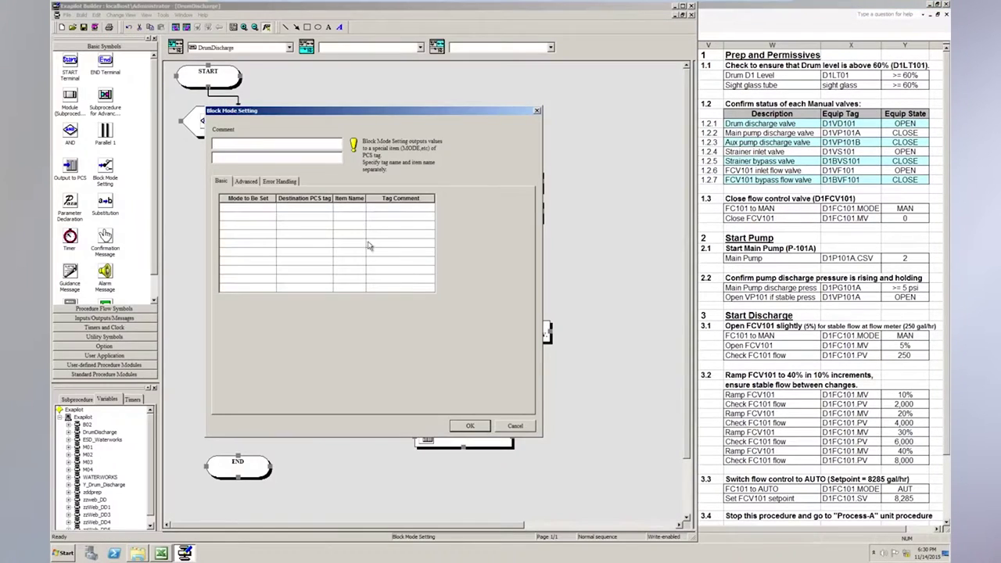
{"action": "left_click", "coordinate": [309, 199]}
{"action": "left_click", "coordinate": [313, 209]}
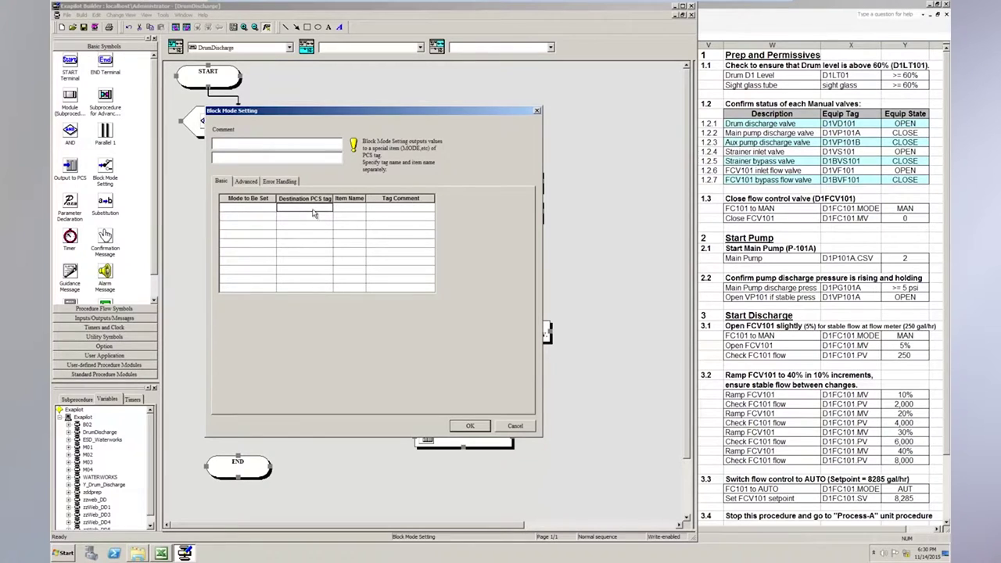
{"action": "type", "text": "D1FC101"}
- Set the item name to MODE and the mode to MAN
{"action": "left_click", "coordinate": [348, 207]}
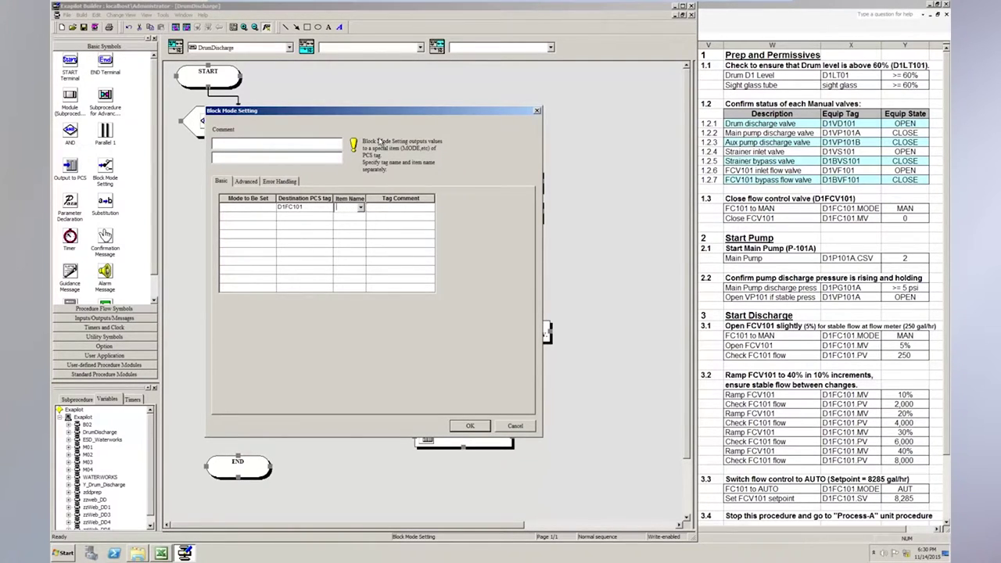
{"action": "left_click", "coordinate": [360, 208]}
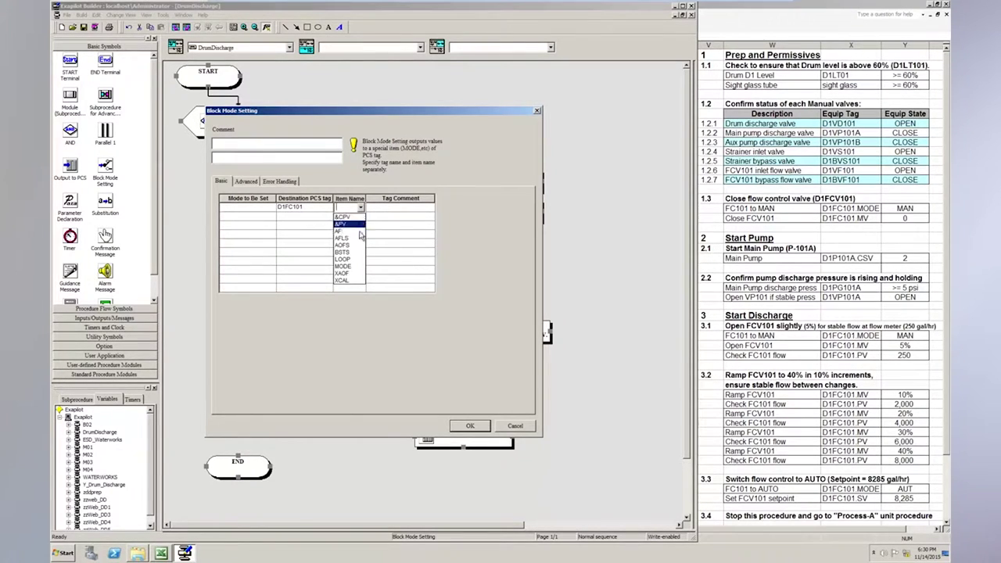
{"action": "left_click", "coordinate": [342, 268]}
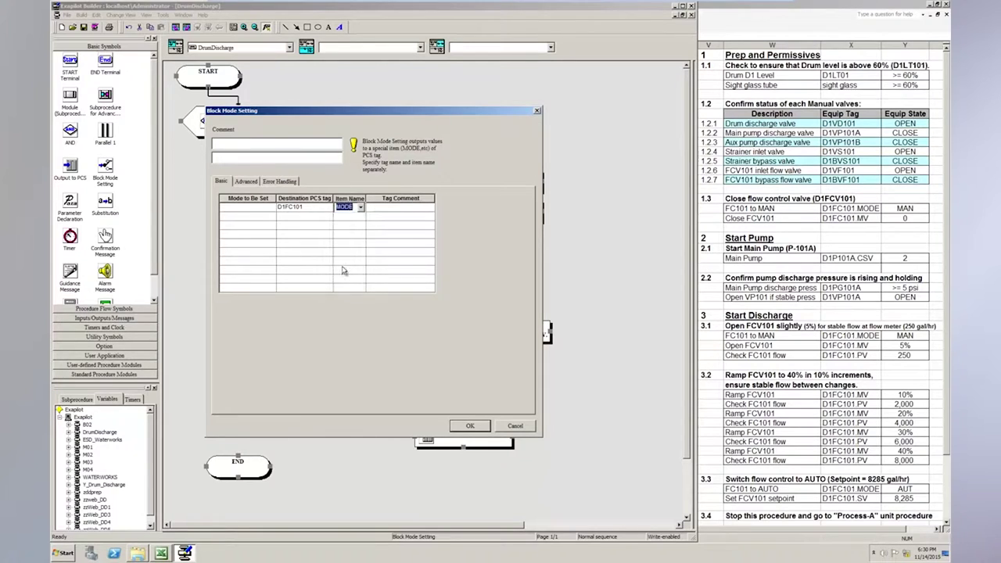
{"action": "left_click", "coordinate": [256, 208]}
{"action": "left_click", "coordinate": [271, 207]}
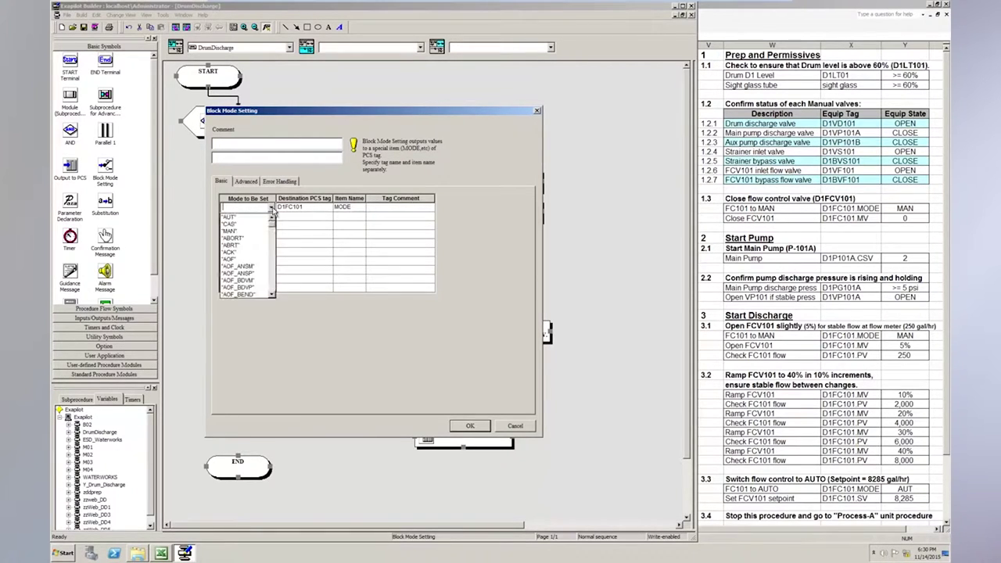
{"action": "left_click", "coordinate": [239, 232]}
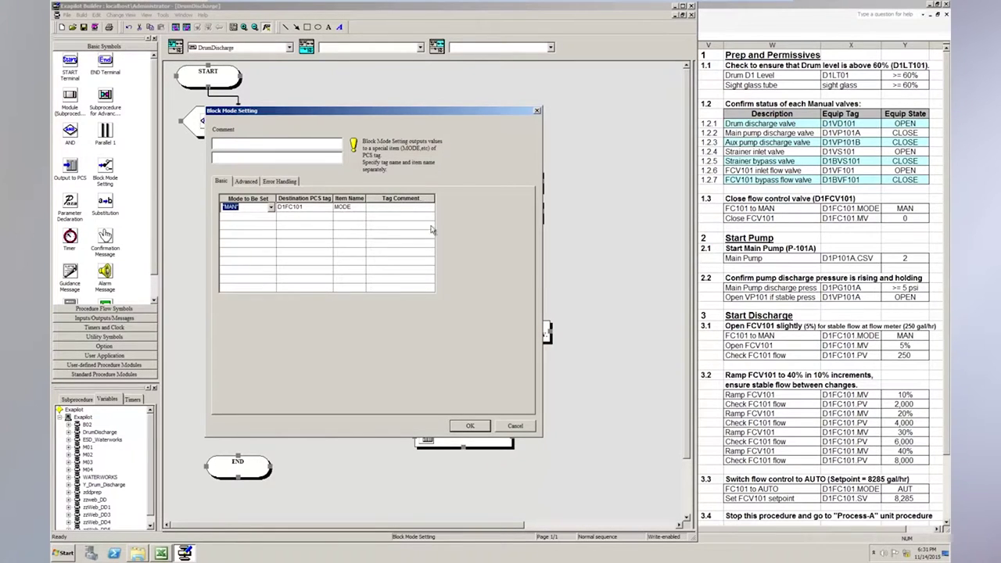
- Add the block comment and the tag comment 'Flow Control Valve'
{"action": "left_click", "coordinate": [328, 145]}
{"action": "type", "text": "St"}
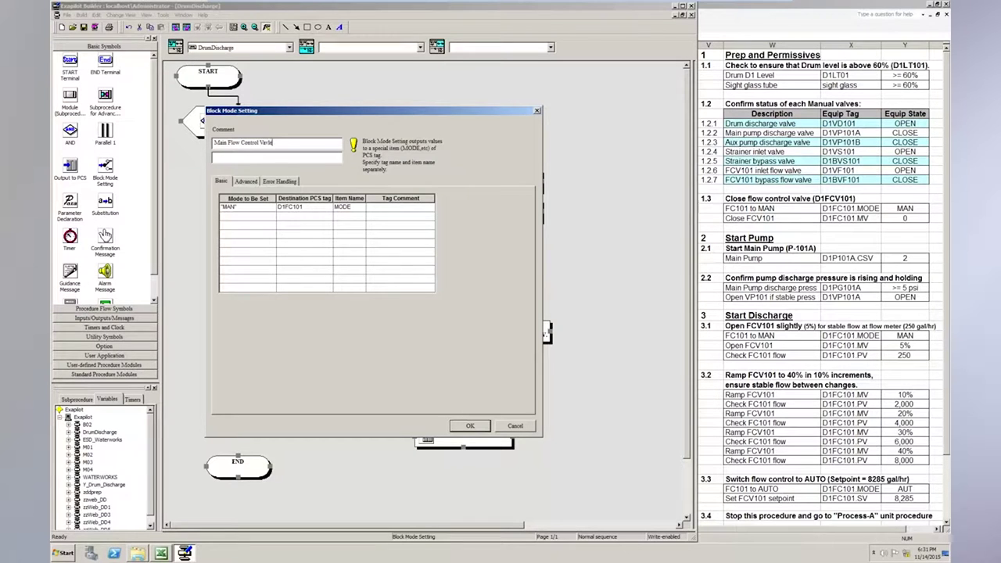
{"action": "key", "text": "BackSpace"}
{"action": "key", "text": "BackSpace"}
{"action": "key", "text": "BackSpace"}
{"action": "left_click", "coordinate": [399, 208]}
{"action": "type", "text": "F"}
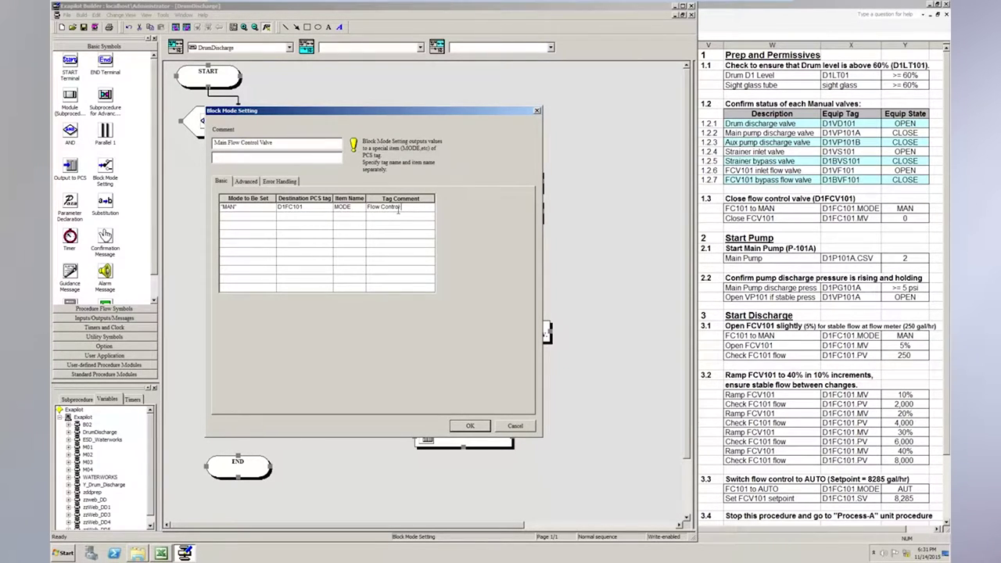
{"action": "type", "text": "low Control Valve"}
- Confirm the block mode step, then give the first output block destination D1FC101.MV from the reference sheet
{"action": "left_click", "coordinate": [470, 426]}
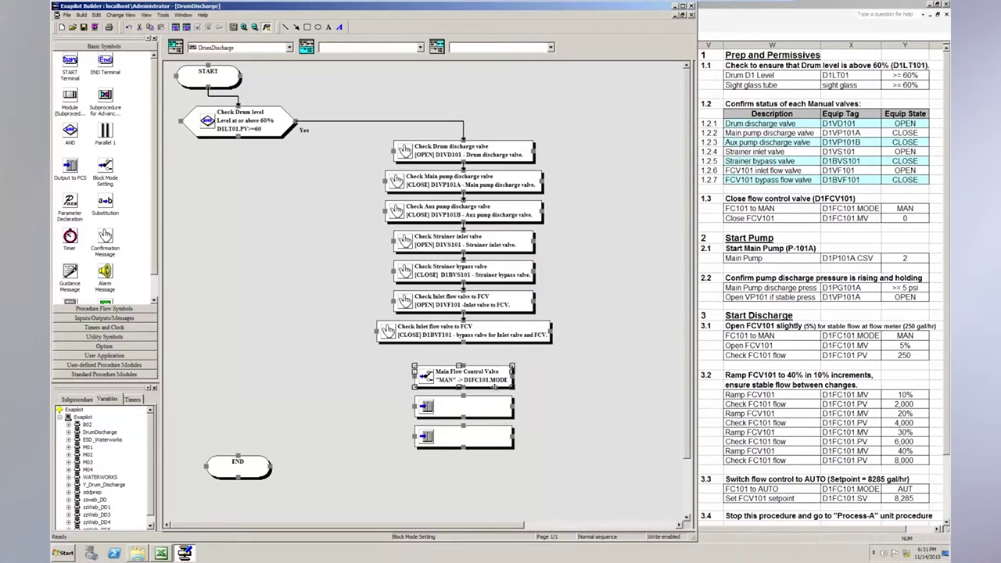
{"action": "double_click", "coordinate": [480, 409]}
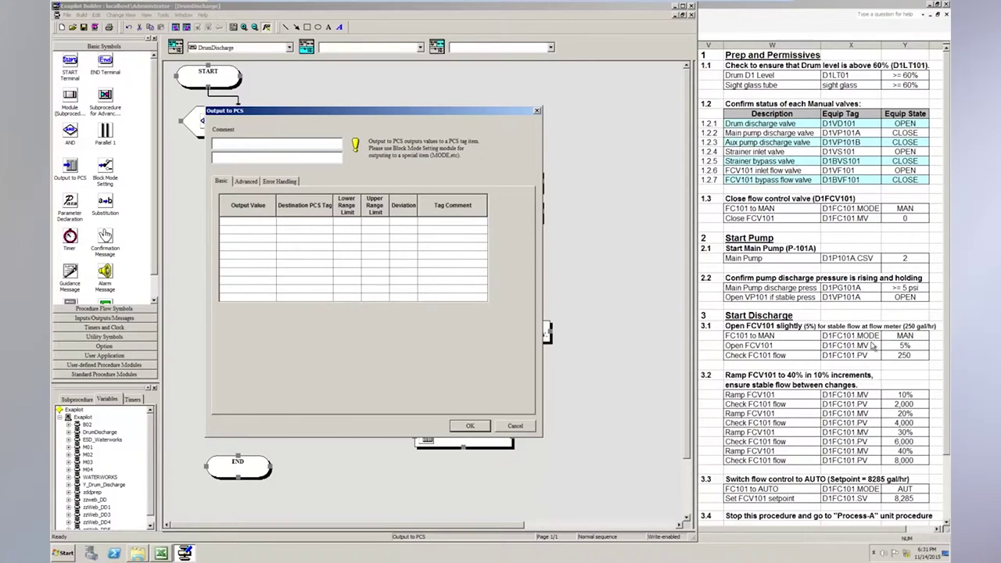
{"action": "left_click", "coordinate": [845, 221]}
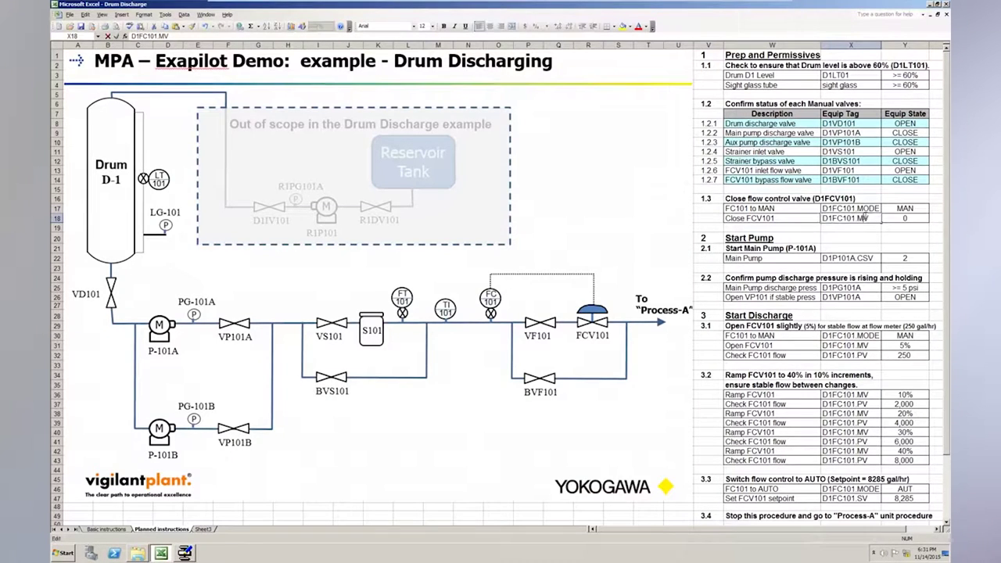
{"action": "left_click_drag", "start_coordinate": [866, 218], "coordinate": [806, 228]}
{"action": "key", "text": "ctrl+c"}
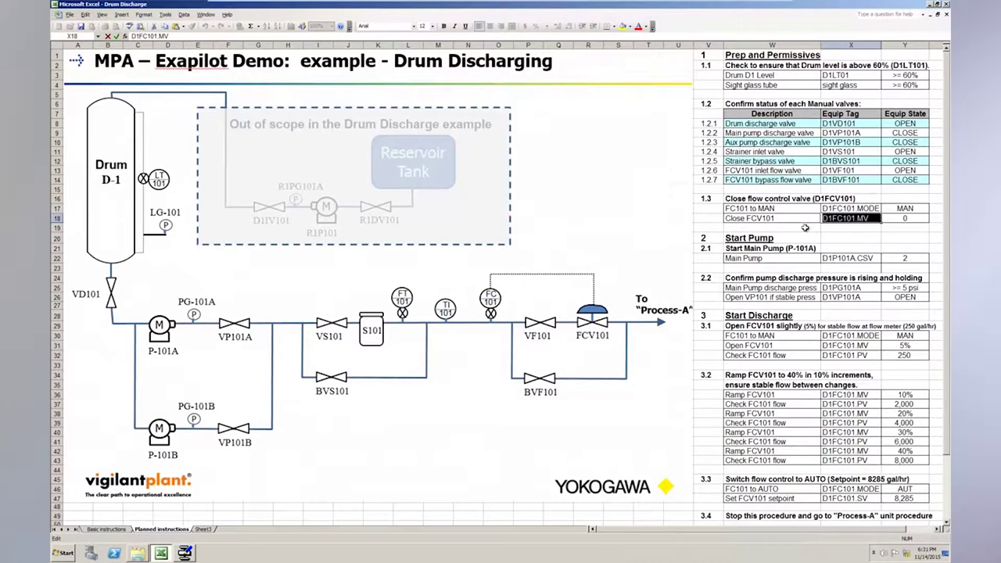
{"action": "left_click", "coordinate": [190, 554]}
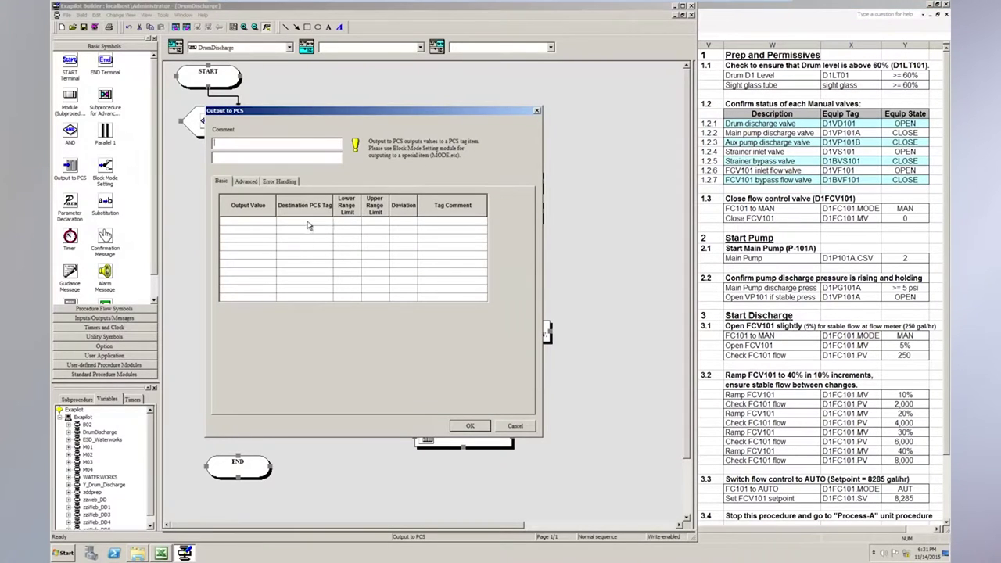
{"action": "left_click", "coordinate": [308, 224]}
{"action": "key", "text": "ctrl+v"}
- Set output value 0, limits 0 to 100, and comment 'OUTPUT to Flow Control Valve', then confirm
{"action": "left_click", "coordinate": [250, 222]}
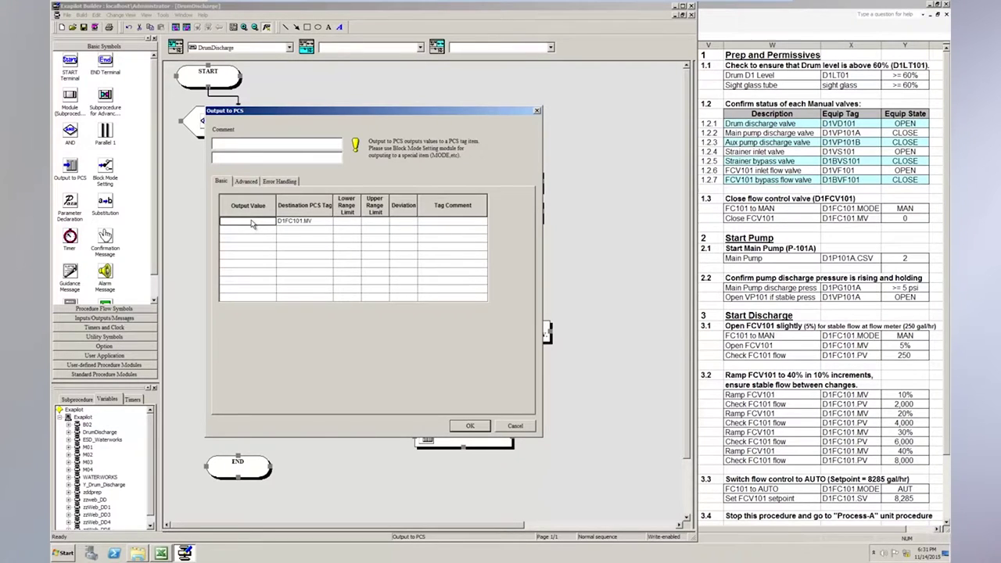
{"action": "type", "text": "0"}
{"action": "left_click", "coordinate": [353, 224]}
{"action": "type", "text": "0"}
{"action": "left_click", "coordinate": [372, 226]}
{"action": "type", "text": "100"}
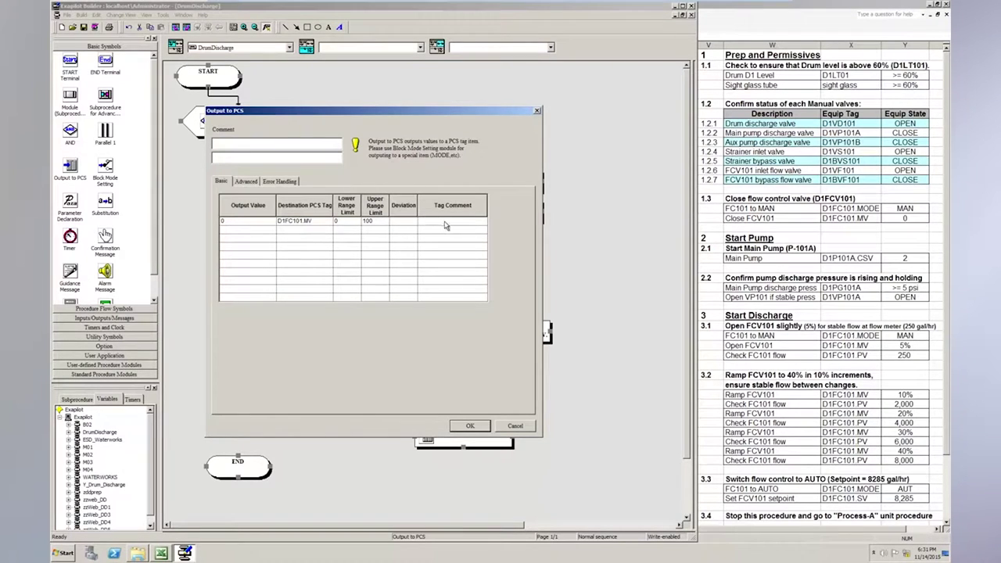
{"action": "left_click", "coordinate": [447, 226]}
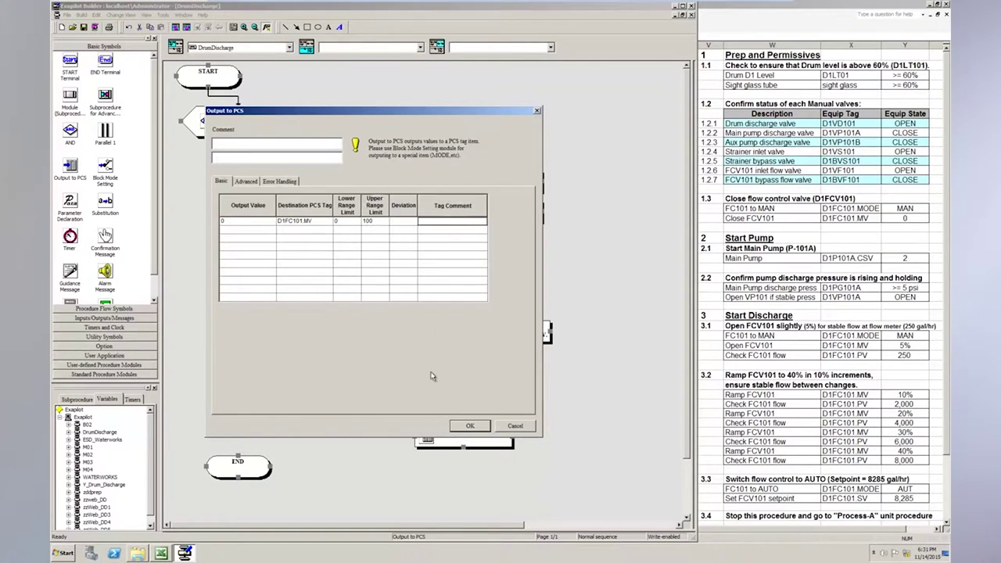
{"action": "left_click", "coordinate": [274, 143]}
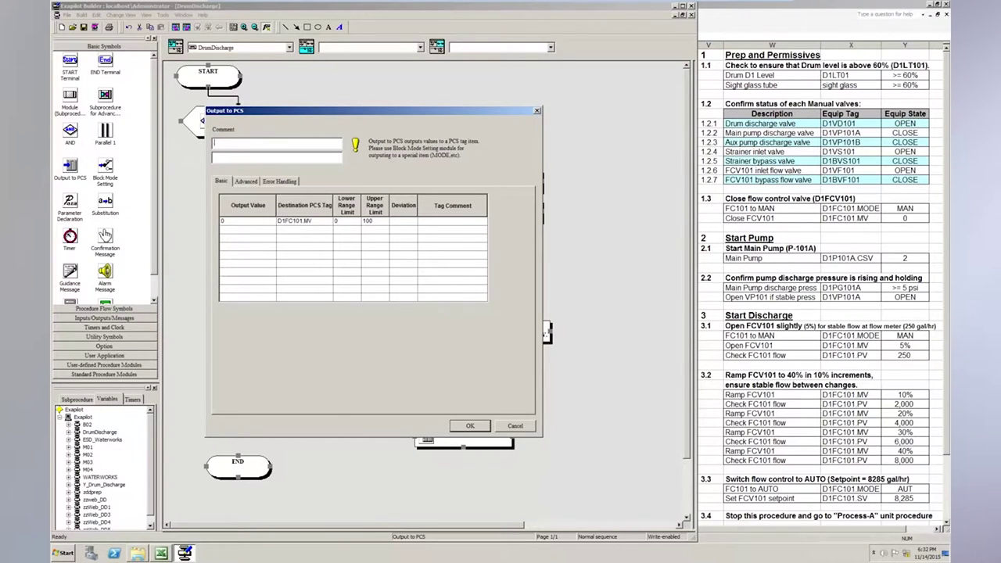
{"action": "type", "text": "OUTPUT to Flow Control Valve"}
{"action": "left_click", "coordinate": [470, 426]}
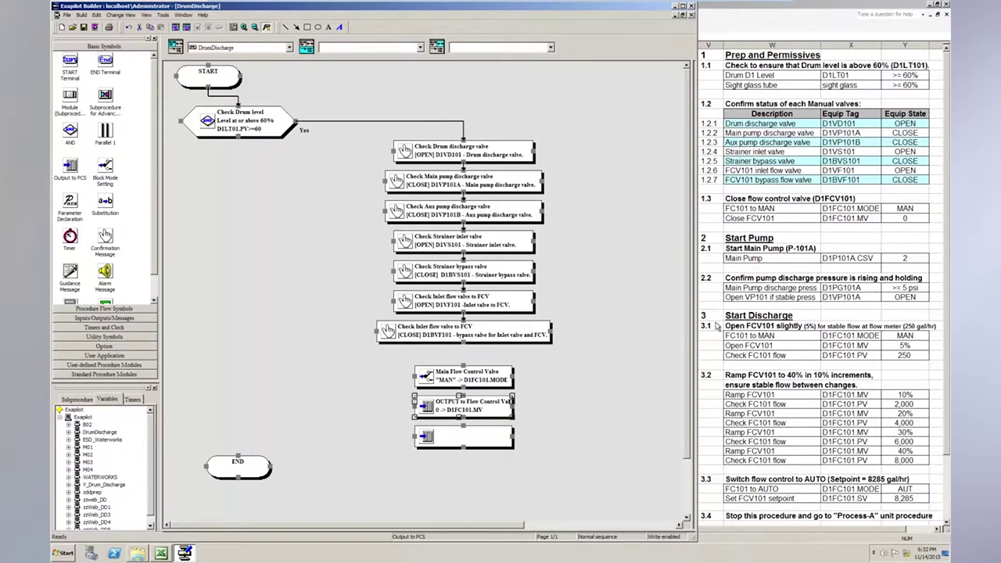
- Give the empty output step the 'Main Pump - START' comment and destination D1P101A.CSV from the reference sheet
{"action": "left_click", "coordinate": [858, 261]}
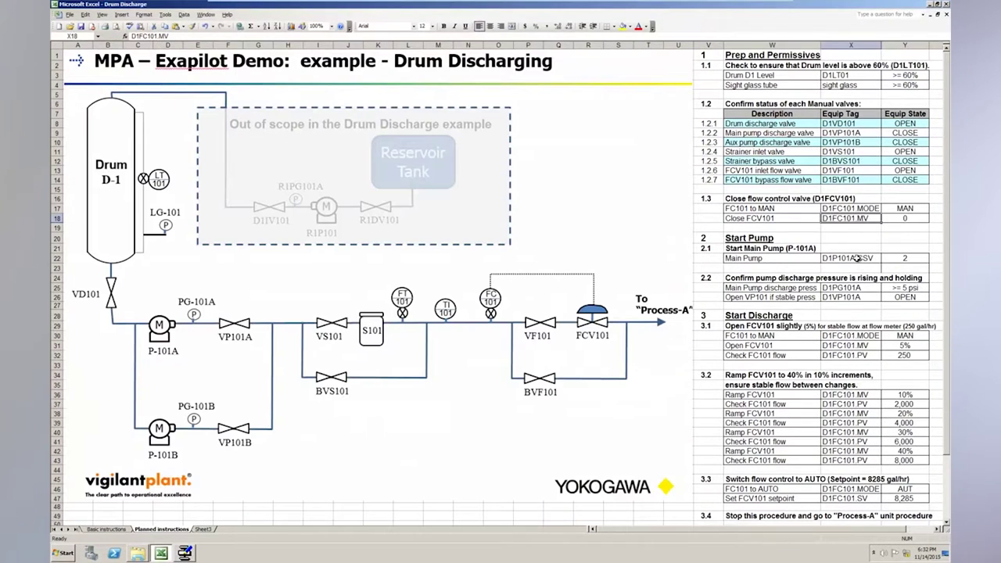
{"action": "key", "text": "ctrl+c"}
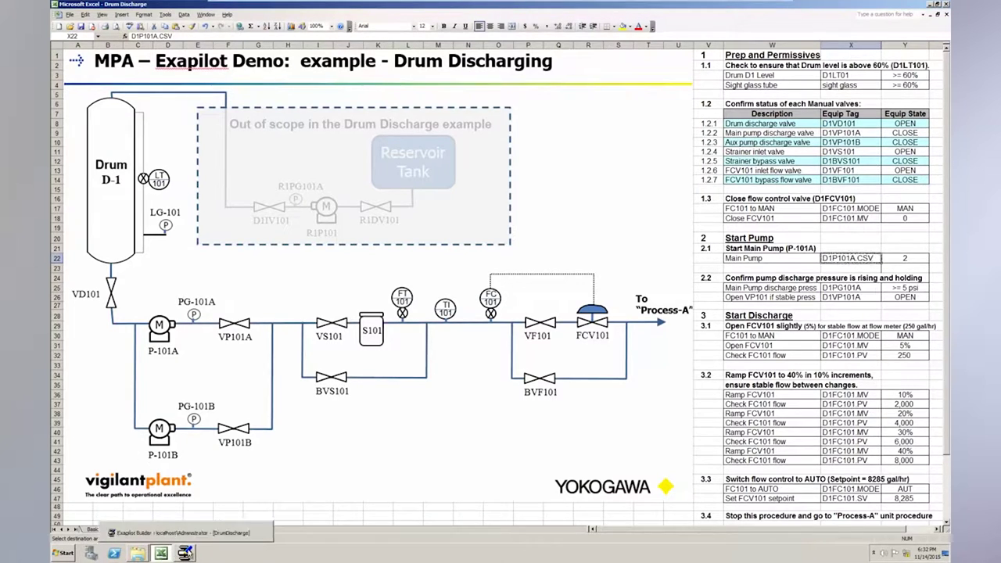
{"action": "left_click", "coordinate": [184, 553]}
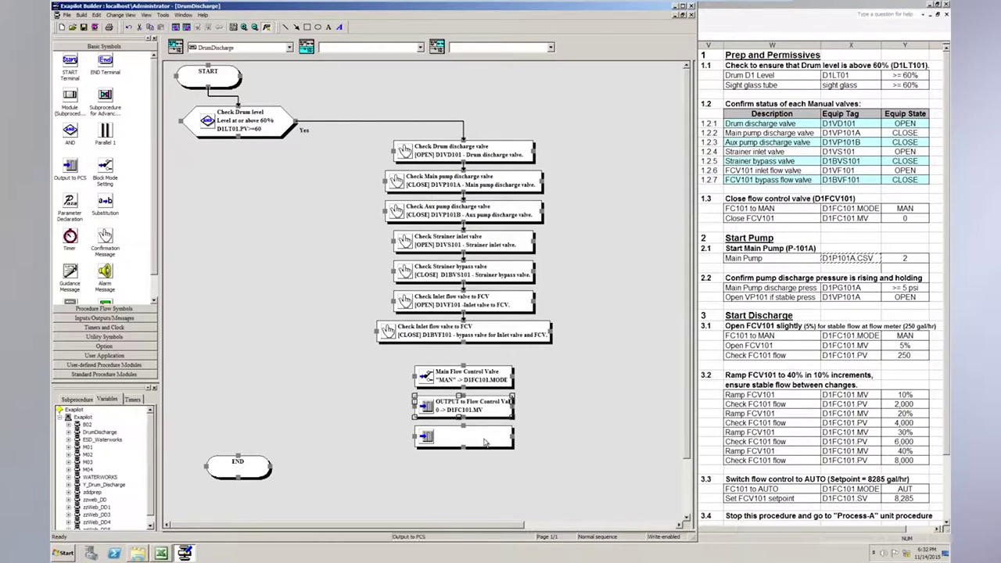
{"action": "double_click", "coordinate": [485, 442]}
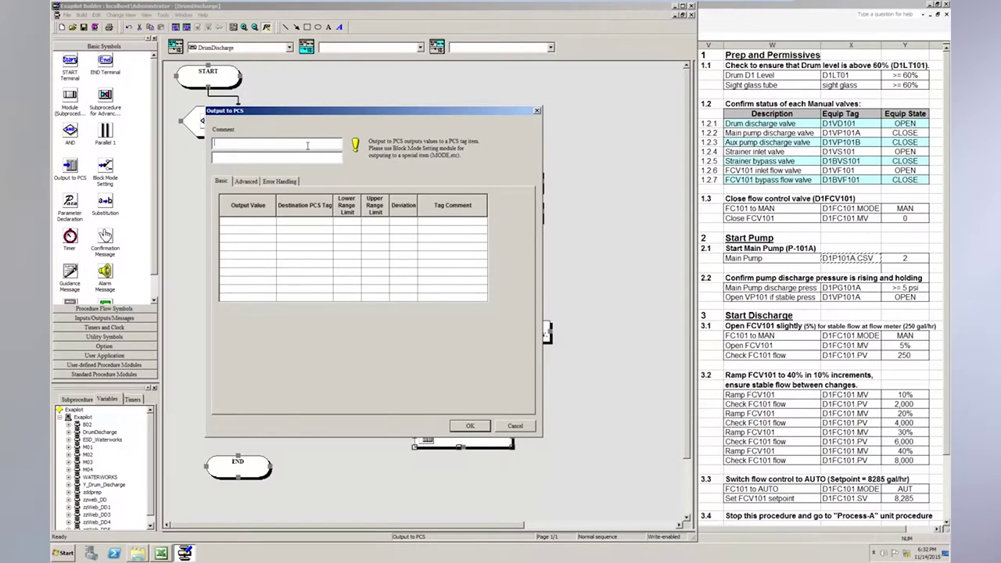
{"action": "type", "text": "Pump - START"}
{"action": "left_click", "coordinate": [317, 222]}
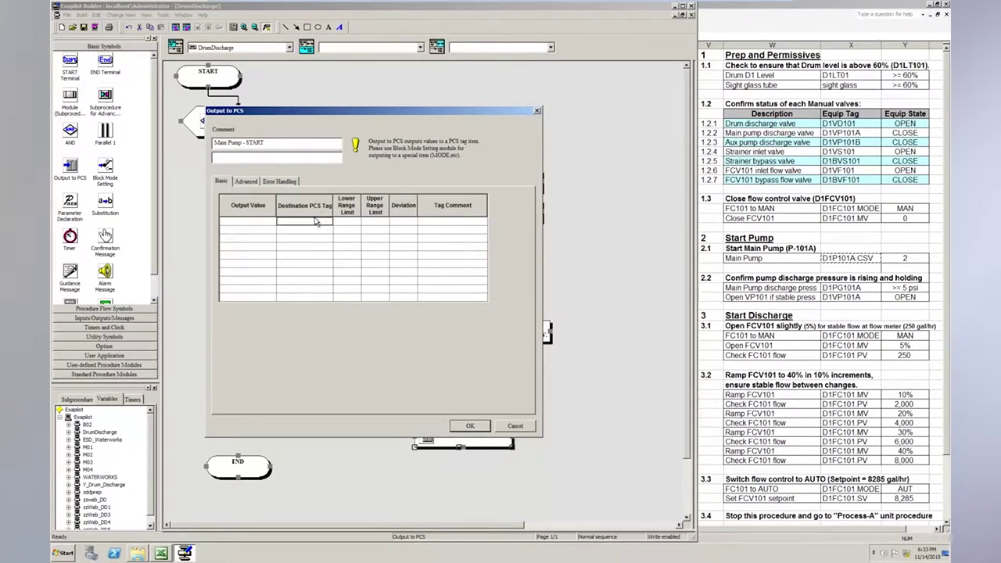
{"action": "key", "text": "ctrl+v"}
- Set limits 0 to 2, output value 2, and tag comment 'Main Pump', then confirm
{"action": "left_click", "coordinate": [348, 223]}
{"action": "left_click", "coordinate": [381, 226]}
{"action": "type", "text": "2"}
{"action": "left_click", "coordinate": [246, 224]}
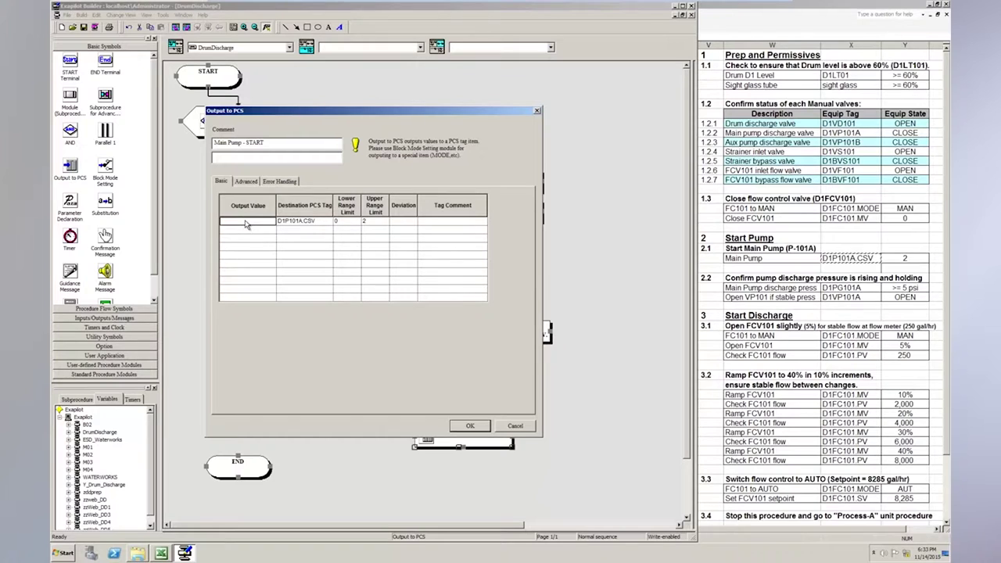
{"action": "type", "text": "2"}
{"action": "left_click", "coordinate": [347, 239]}
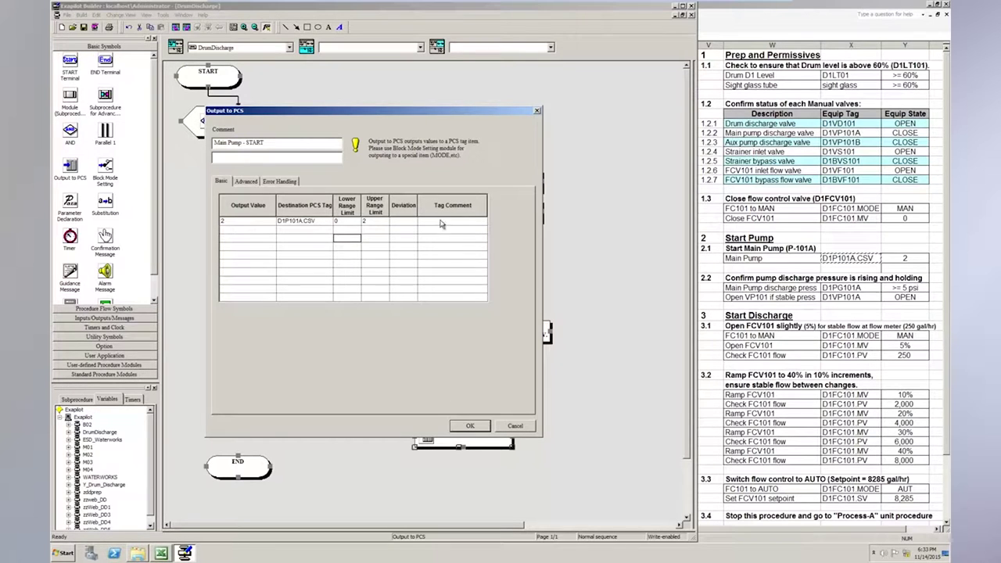
{"action": "left_click", "coordinate": [441, 225]}
{"action": "type", "text": "Main Pump"}
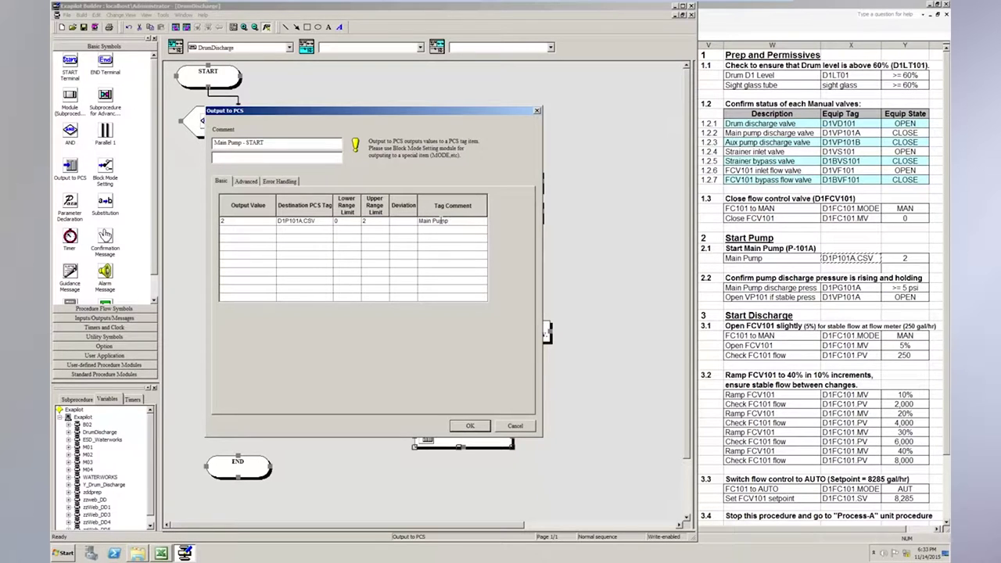
{"action": "left_click", "coordinate": [482, 429]}
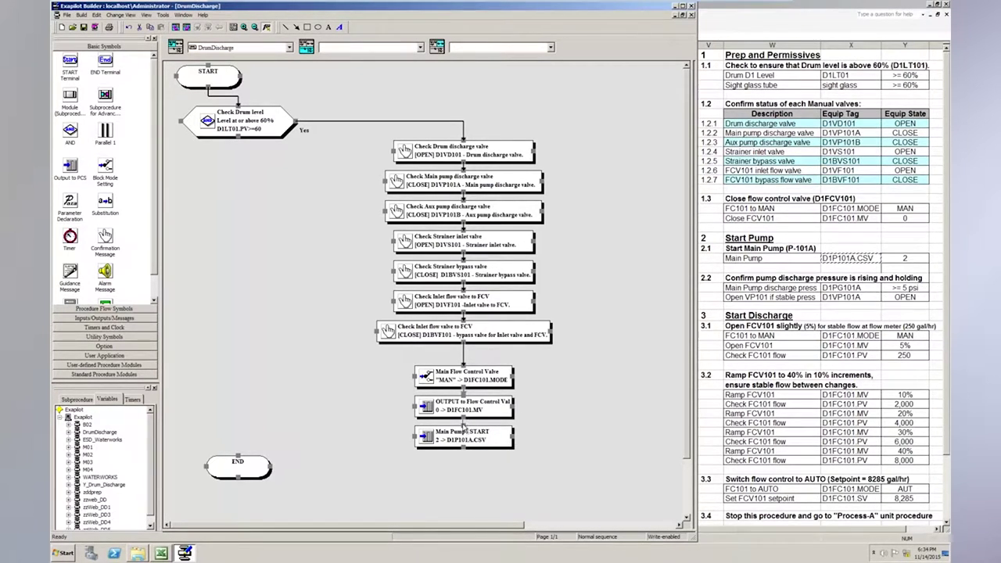
- Connect Main Pump - START to END and add a 'Failed Transmitter Level Check' alarm under Check Drum level
{"action": "left_click", "coordinate": [515, 479]}
{"action": "left_click_drag", "start_coordinate": [465, 449], "coordinate": [238, 462]}
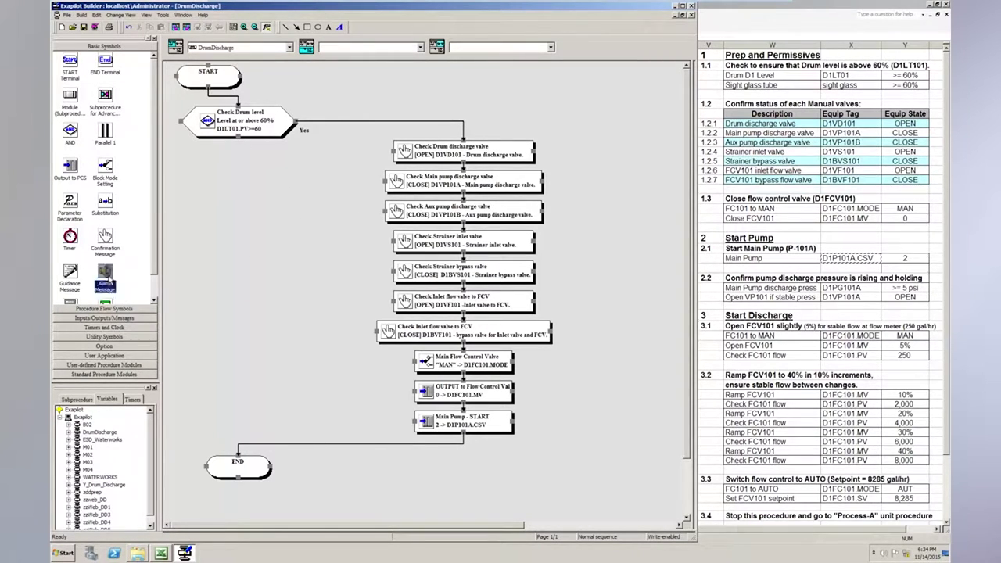
{"action": "left_click_drag", "start_coordinate": [124, 278], "coordinate": [244, 184]}
{"action": "double_click", "coordinate": [238, 168]}
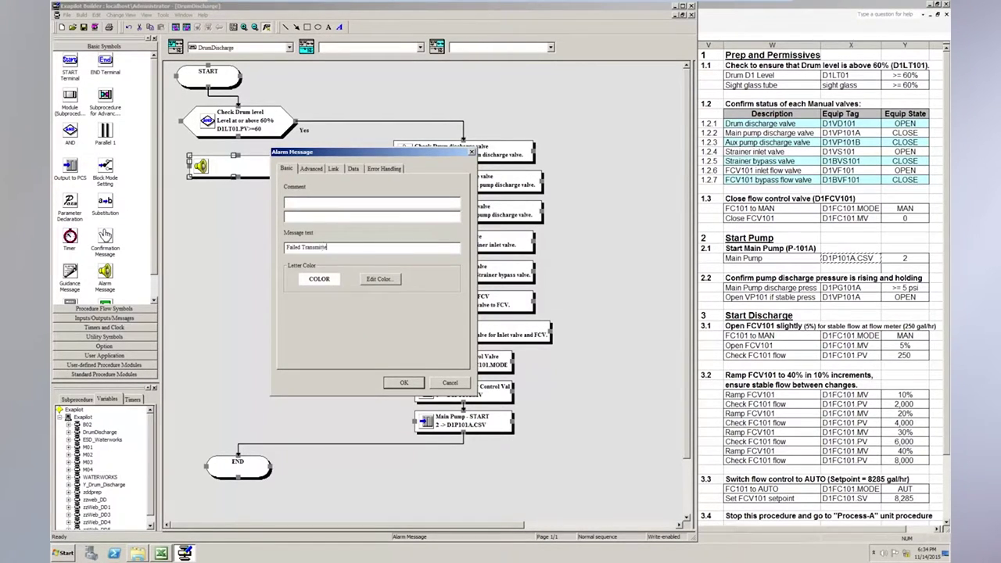
{"action": "type", "text": "Check."}
{"action": "left_click", "coordinate": [397, 384]}
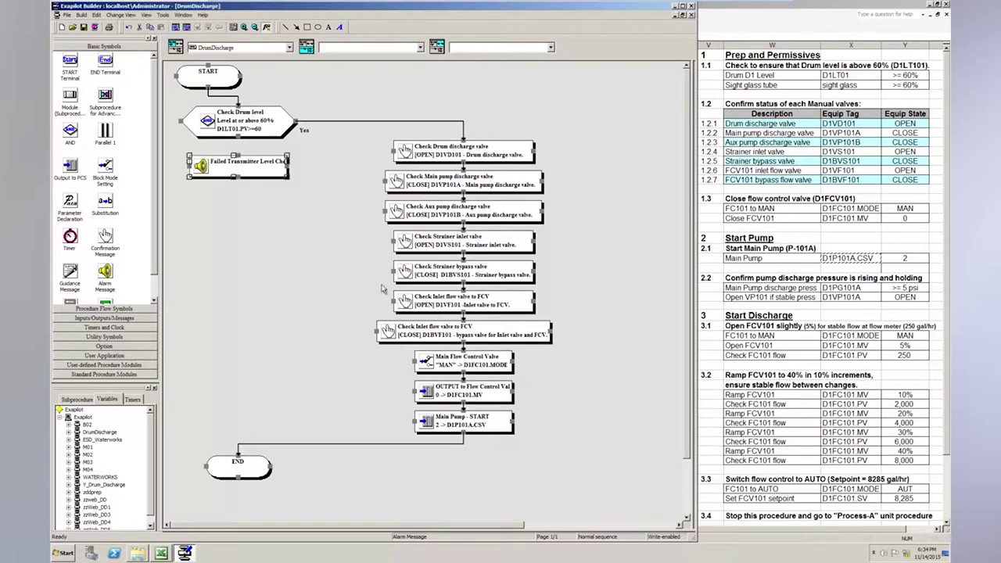
{"action": "left_click", "coordinate": [237, 159]}
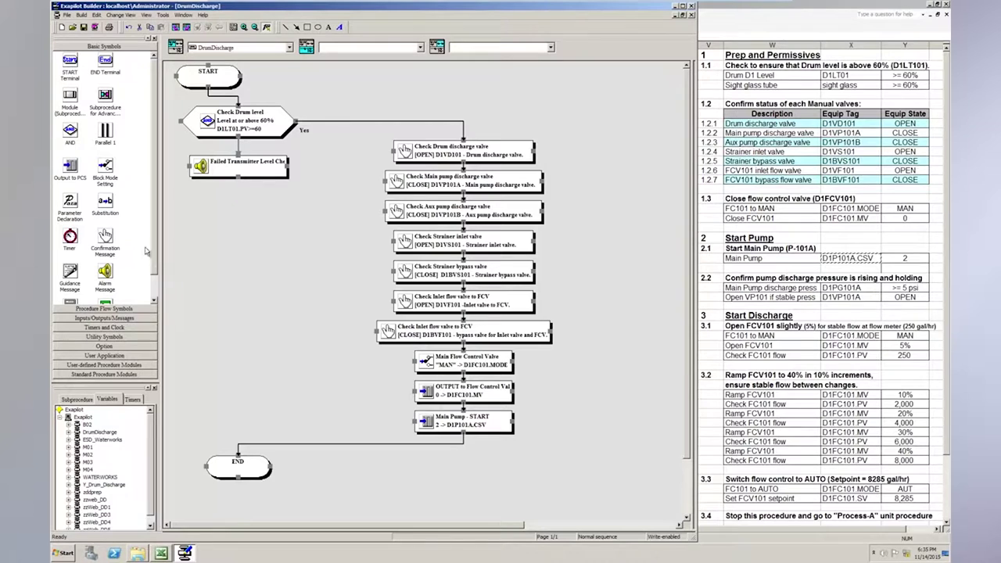
- Place a confirmation step under the alarm and connect the alarm to it
{"action": "left_click", "coordinate": [105, 237]}
{"action": "left_click", "coordinate": [249, 227]}
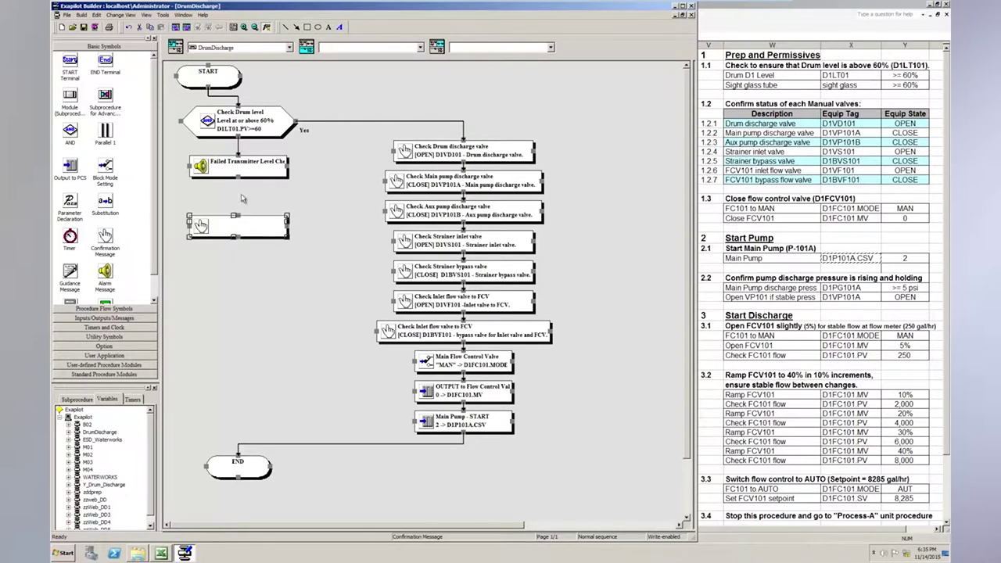
{"action": "left_click_drag", "start_coordinate": [261, 225], "coordinate": [239, 203]}
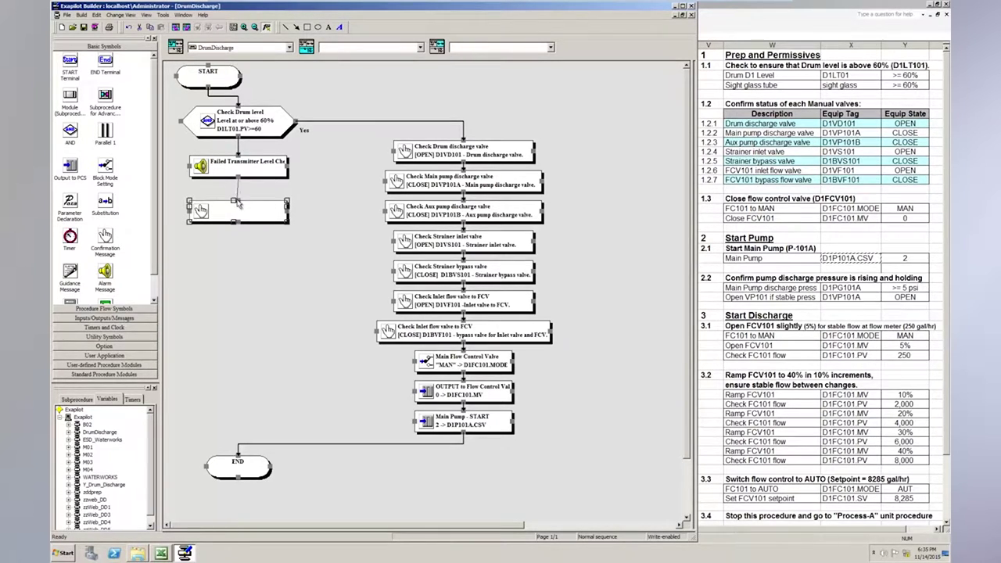
{"action": "left_click_drag", "start_coordinate": [238, 205], "coordinate": [250, 217]}
{"action": "double_click", "coordinate": [250, 216]}
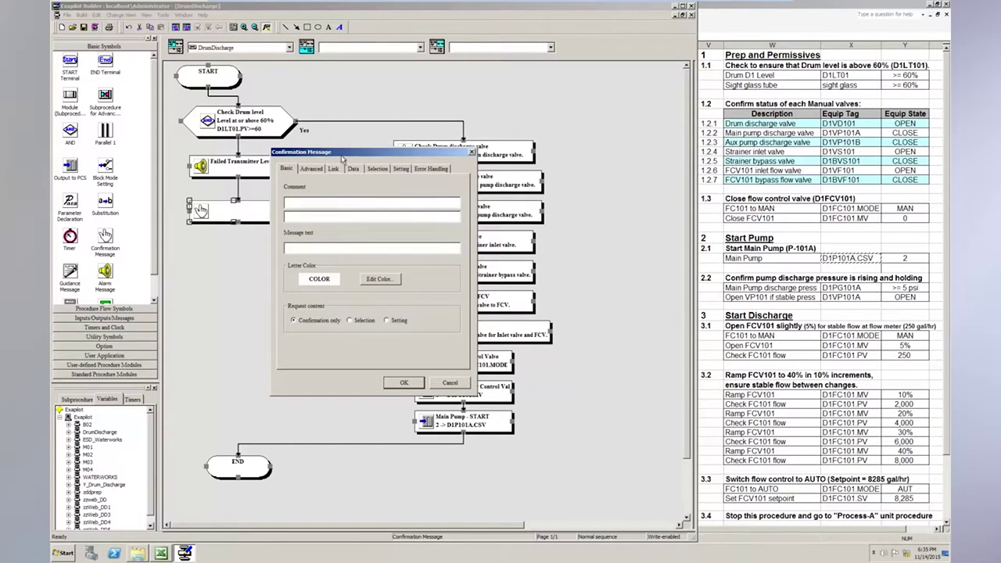
- Write the 'Perform Sightgauge check' message text and colour it dark blue
{"action": "left_click_drag", "start_coordinate": [345, 153], "coordinate": [410, 165]}
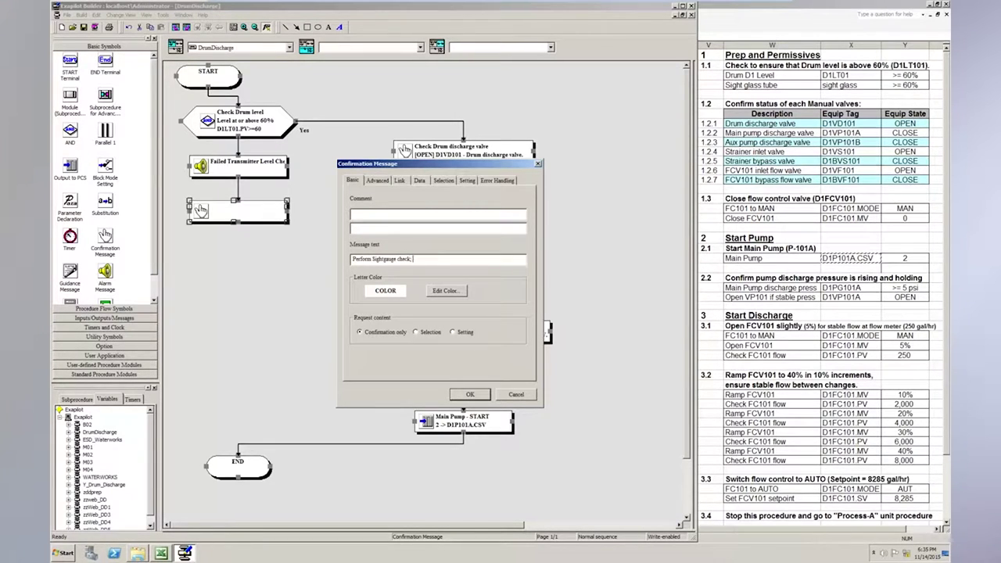
{"action": "type", "text": "nter value he"}
{"action": "left_click", "coordinate": [453, 293]}
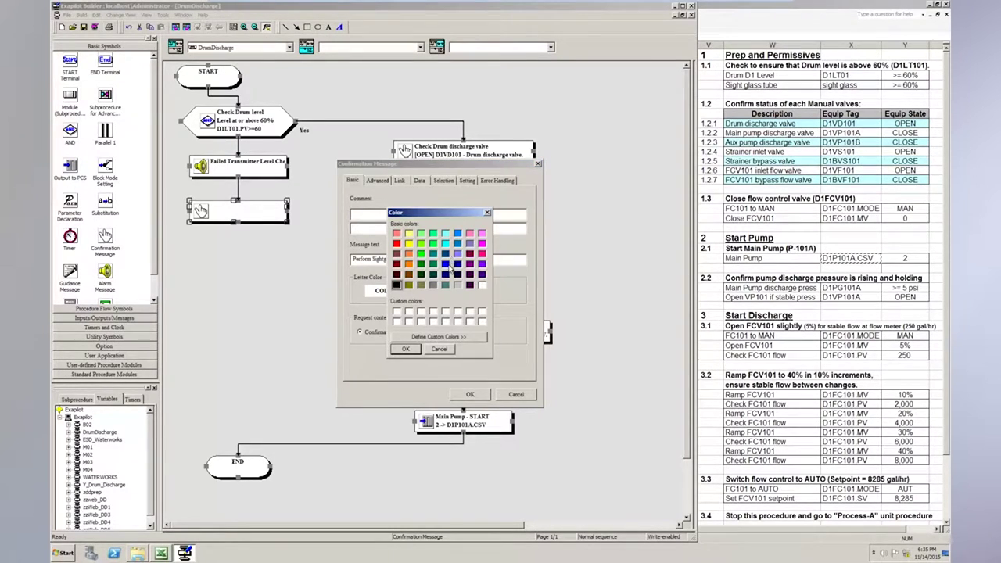
{"action": "left_click", "coordinate": [447, 265]}
{"action": "left_click", "coordinate": [406, 349]}
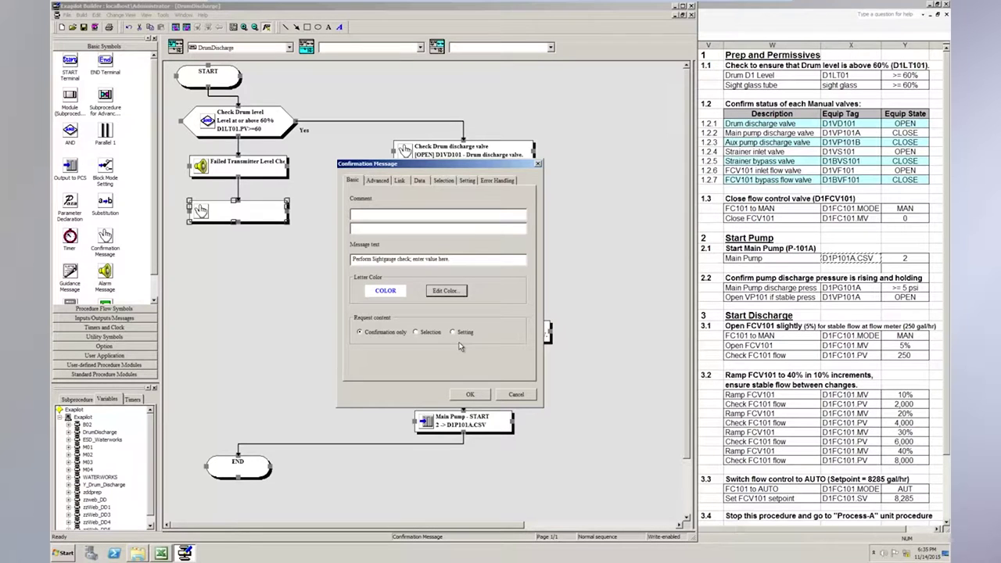
- Have the operator set DRUM_LEVEL within 0 to 100, then confirm the step
{"action": "left_click", "coordinate": [420, 332]}
{"action": "left_click", "coordinate": [466, 180]}
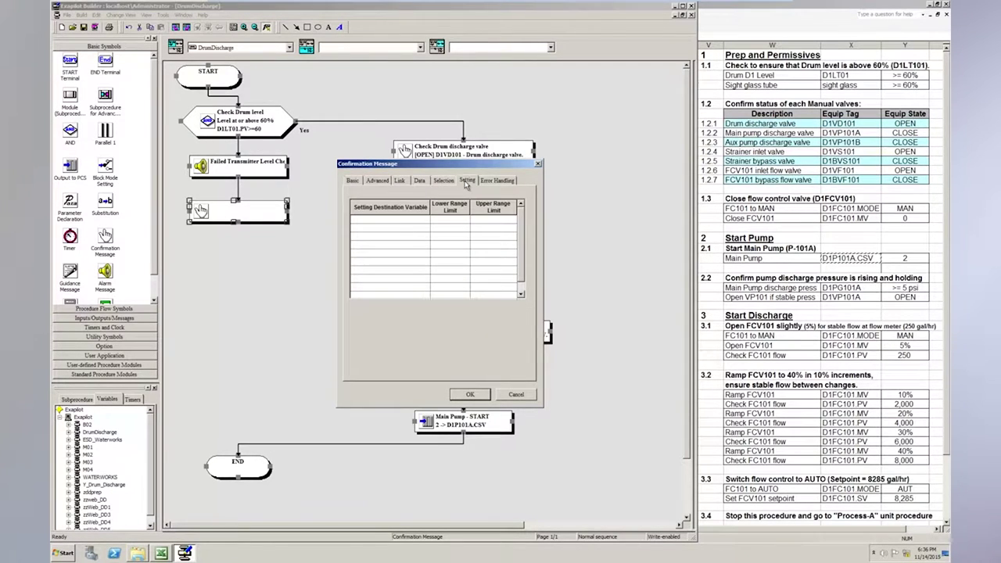
{"action": "left_click", "coordinate": [401, 221]}
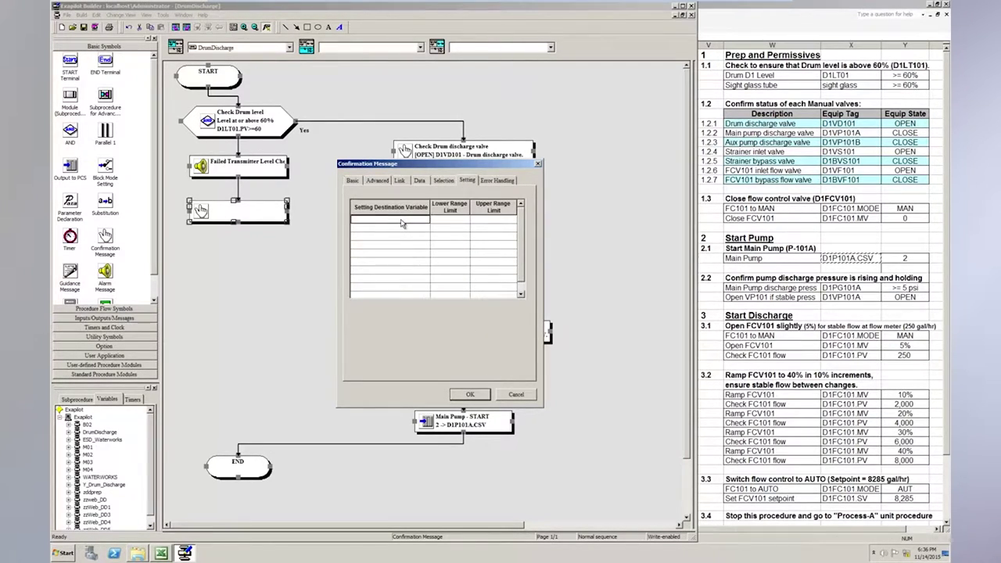
{"action": "type", "text": "DRUM_LEVEL"}
{"action": "key", "text": "Tab"}
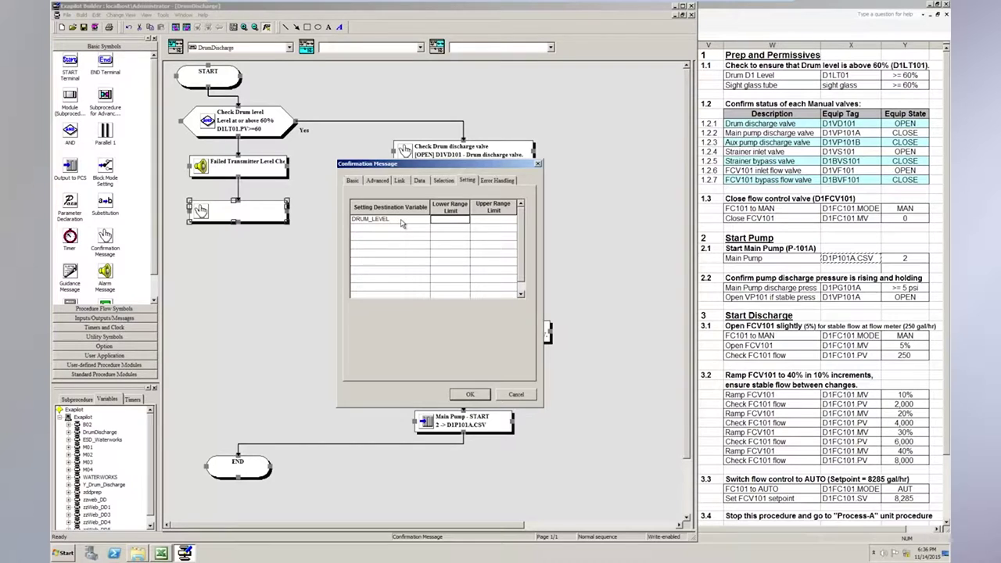
{"action": "type", "text": "0"}
{"action": "left_click", "coordinate": [500, 224]}
{"action": "type", "text": "100"}
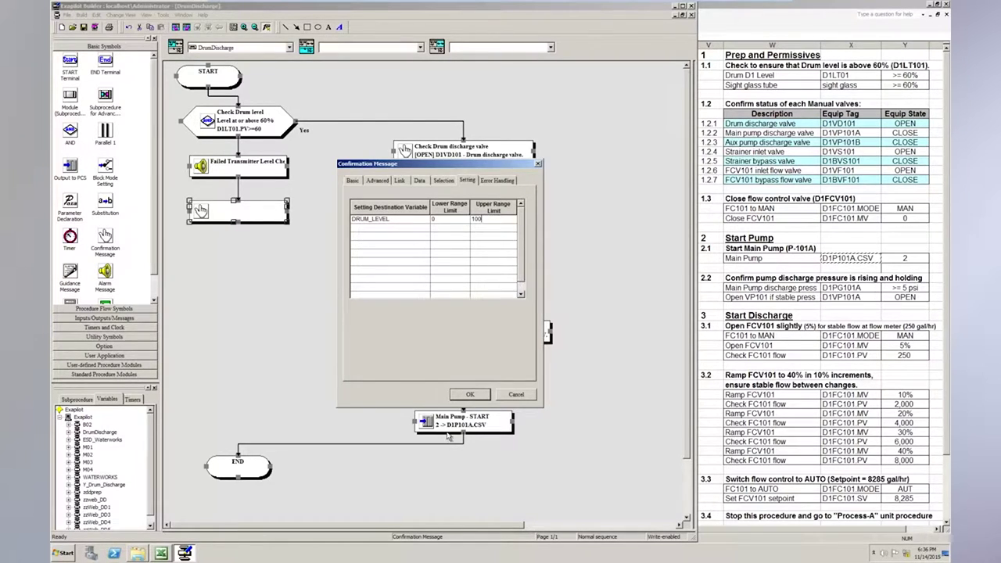
{"action": "left_click", "coordinate": [470, 395]}
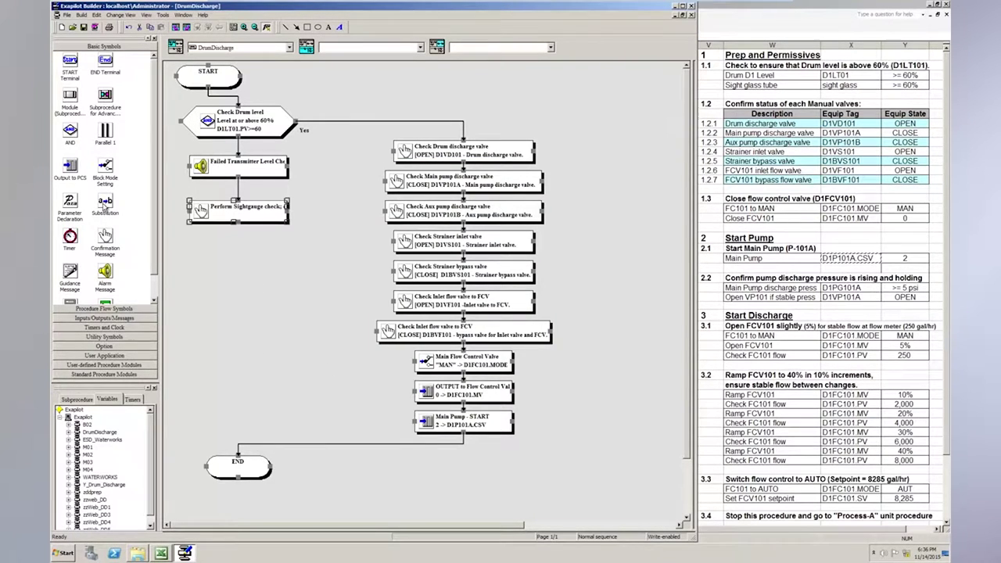
- Add a parameter declaration below END for DRUM_LEVEL, initial value 0, unit %, upper limit 100
{"action": "left_click", "coordinate": [77, 207]}
{"action": "left_click_drag", "start_coordinate": [76, 205], "coordinate": [242, 512]}
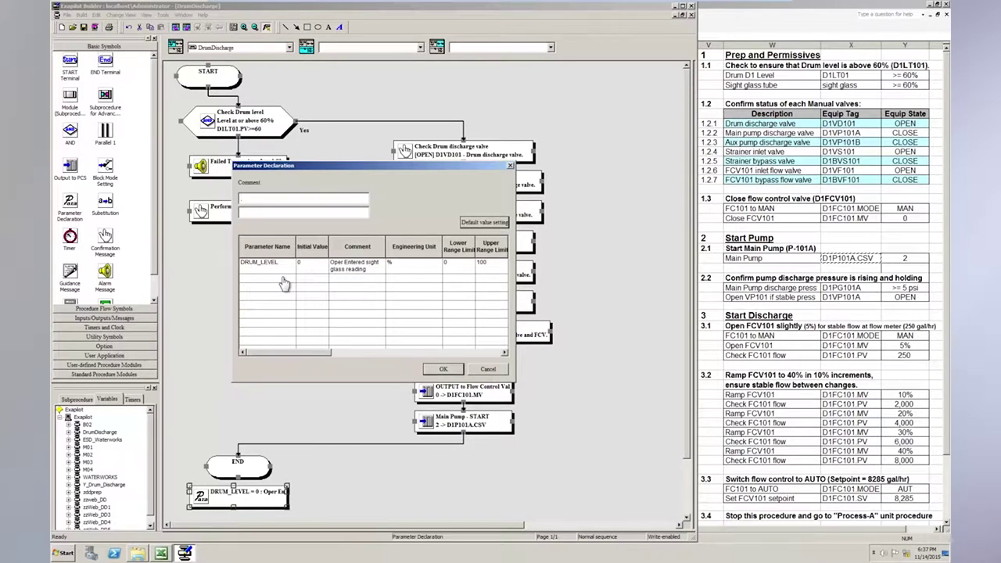
{"action": "left_click", "coordinate": [444, 370]}
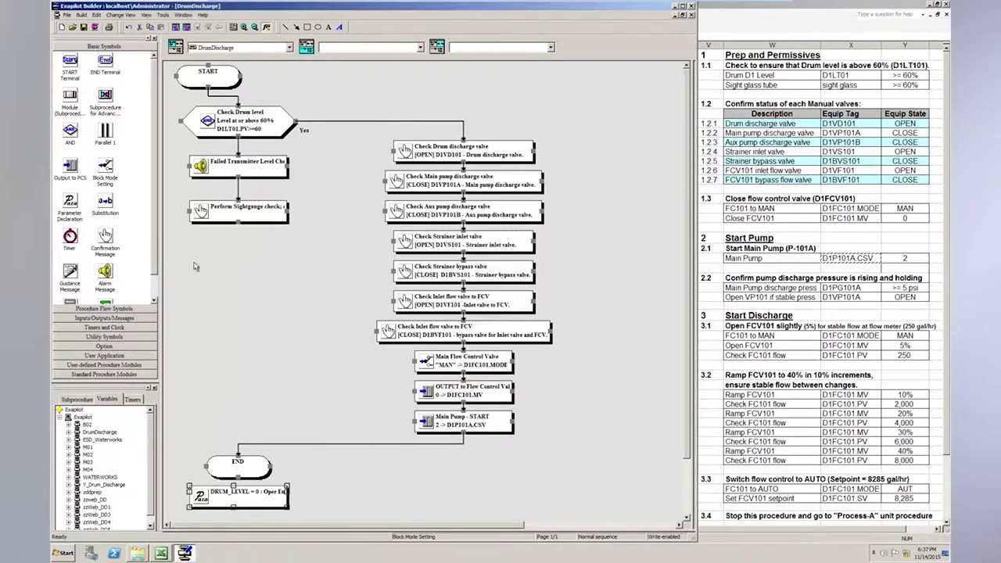
- Copy the Check Drum level condition, place it under the sightgauge step, and connect them
{"action": "left_click", "coordinate": [227, 127]}
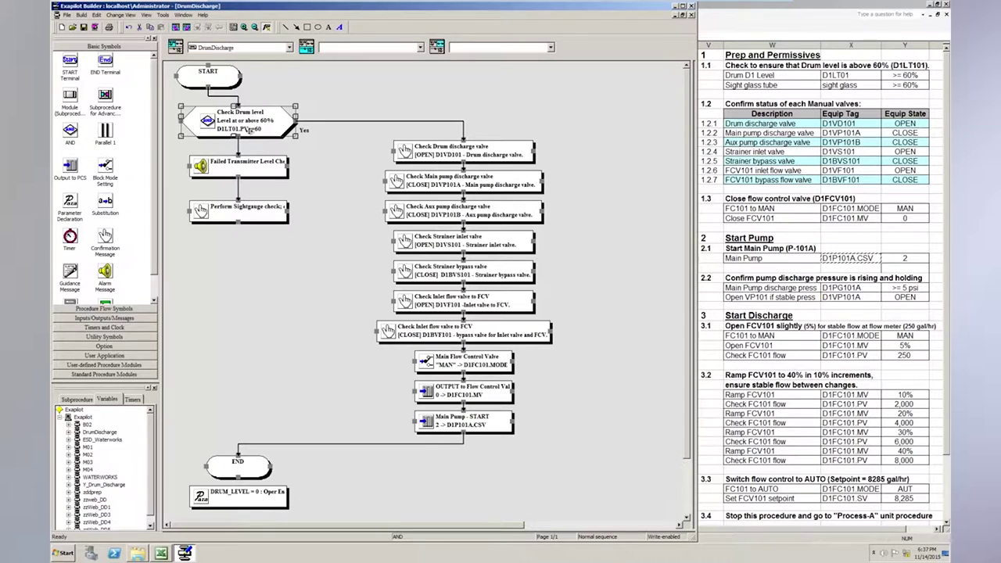
{"action": "key", "text": "ctrl+c"}
{"action": "key", "text": "ctrl+v"}
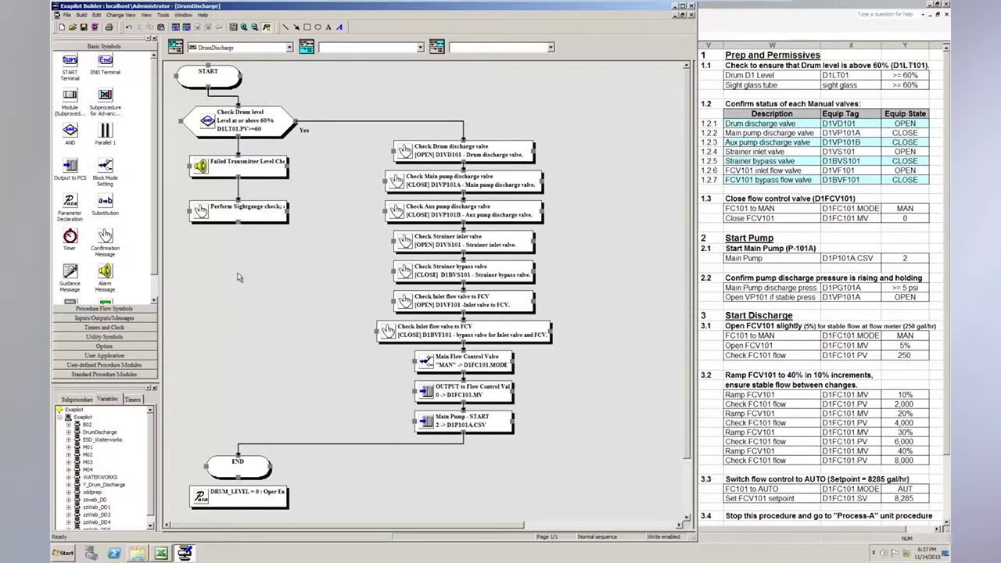
{"action": "left_click_drag", "start_coordinate": [414, 286], "coordinate": [242, 251]}
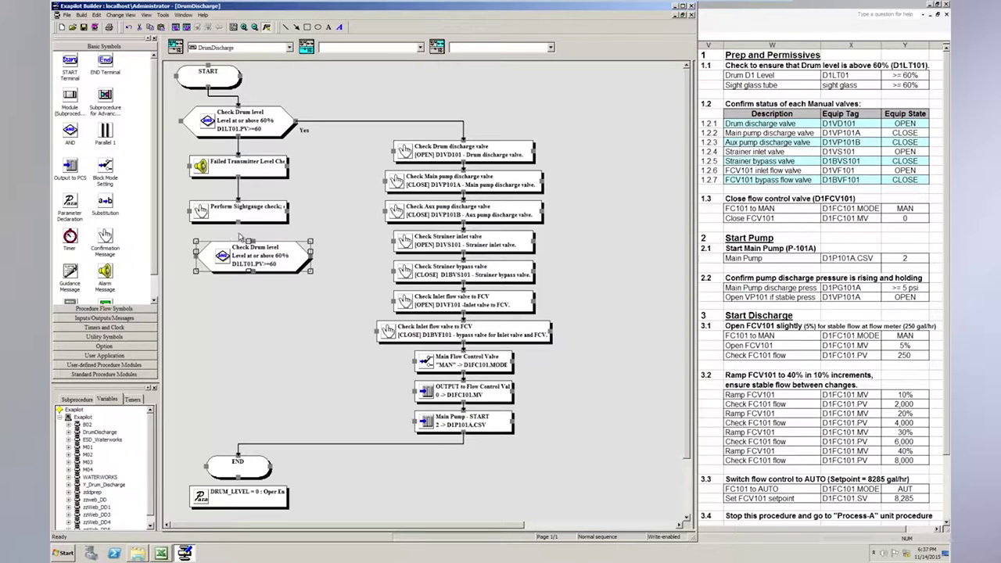
{"action": "left_click_drag", "start_coordinate": [238, 224], "coordinate": [252, 247]}
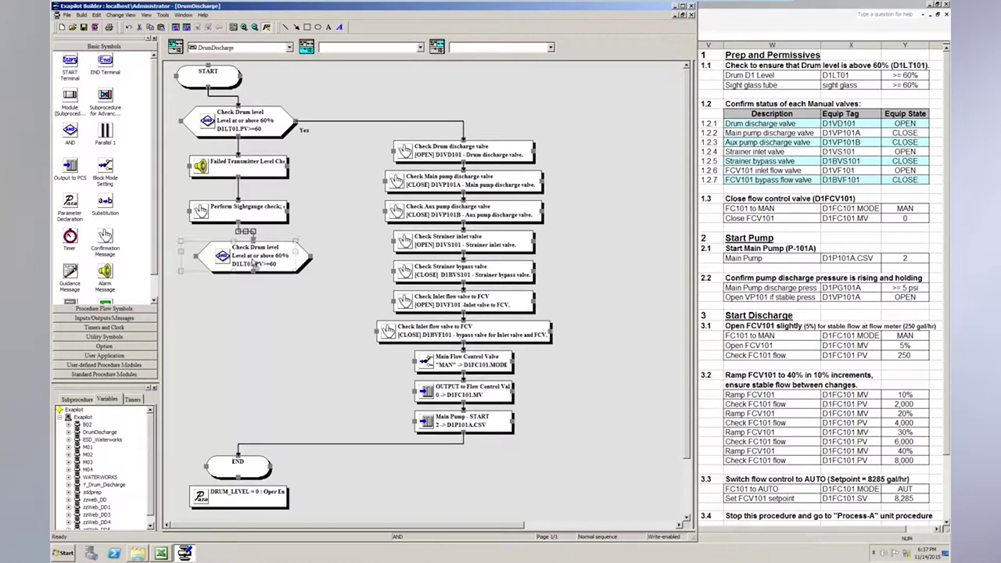
- Change the copied condition from D1LT01.PV to test DRUM_LEVEL>=60
{"action": "left_click", "coordinate": [258, 261]}
{"action": "double_click", "coordinate": [255, 261]}
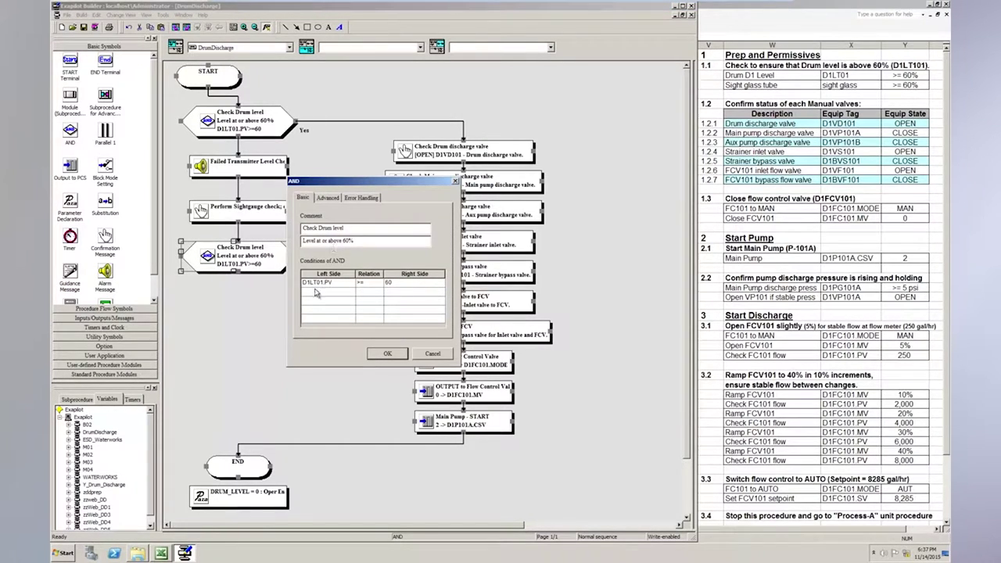
{"action": "left_click", "coordinate": [336, 281]}
{"action": "type", "text": "d"}
{"action": "type", "text": "DRU"}
{"action": "type", "text": "M_"}
{"action": "key", "text": "Caps_Lock"}
{"action": "type", "text": "LEVEL"}
{"action": "left_click", "coordinate": [387, 354]}
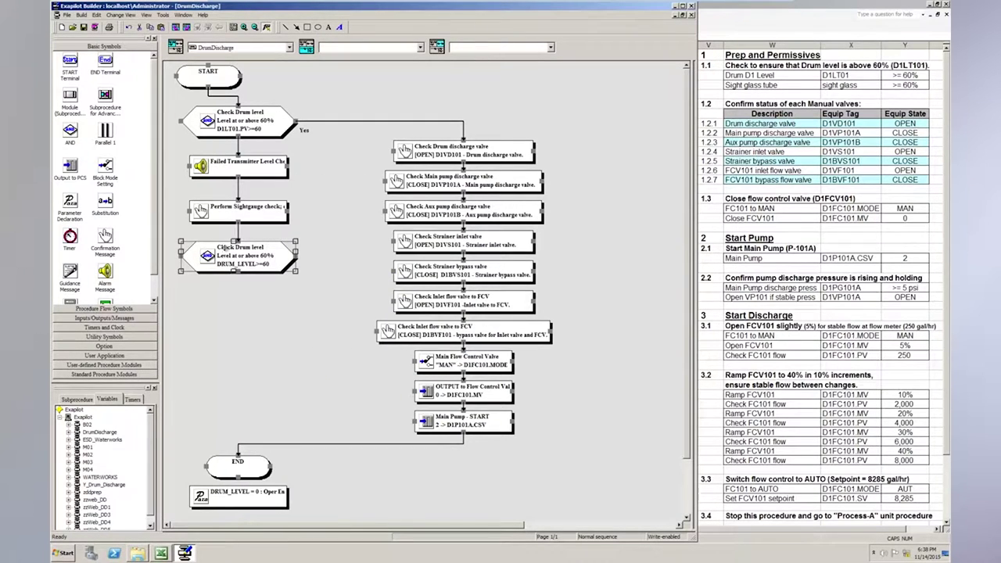
- Connect the second drum-level check to the valve-check column, rerouting the line further left
{"action": "left_click", "coordinate": [244, 290]}
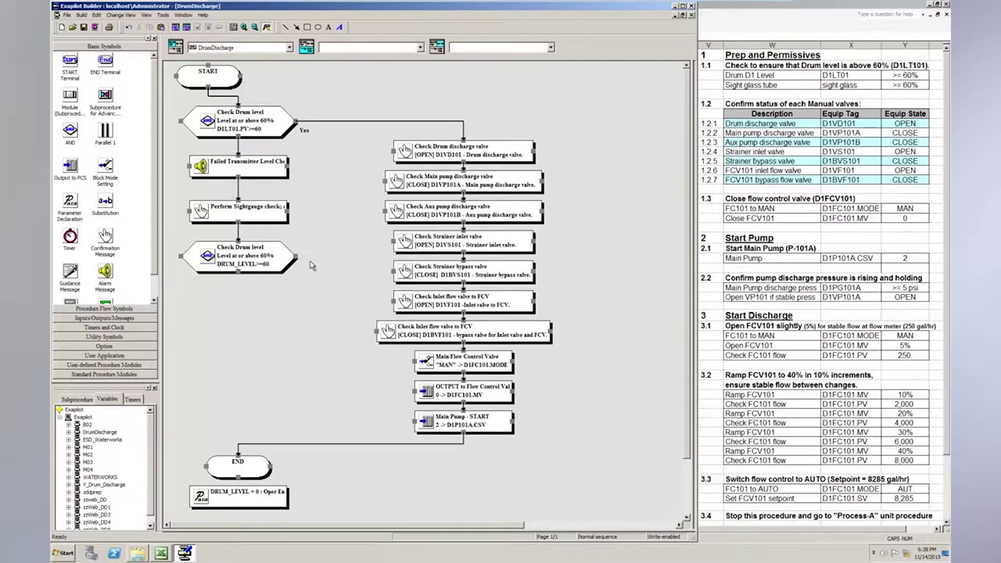
{"action": "left_click_drag", "start_coordinate": [299, 258], "coordinate": [464, 144]}
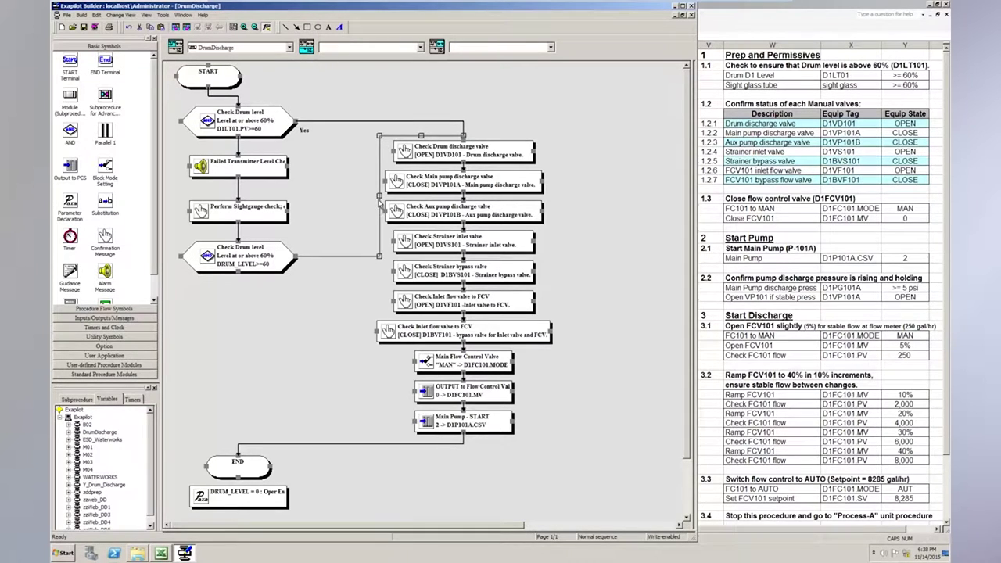
{"action": "left_click_drag", "start_coordinate": [379, 196], "coordinate": [353, 195]}
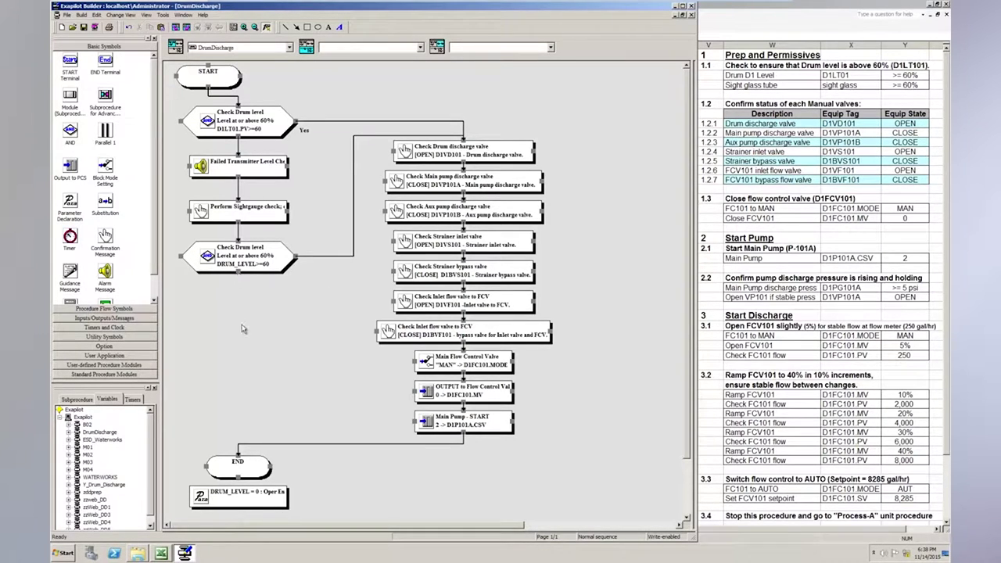
- Add a red alarm 'FAILED Sightglass level check; fill drum and RESTART' below the second check
{"action": "left_click_drag", "start_coordinate": [107, 278], "coordinate": [247, 321]}
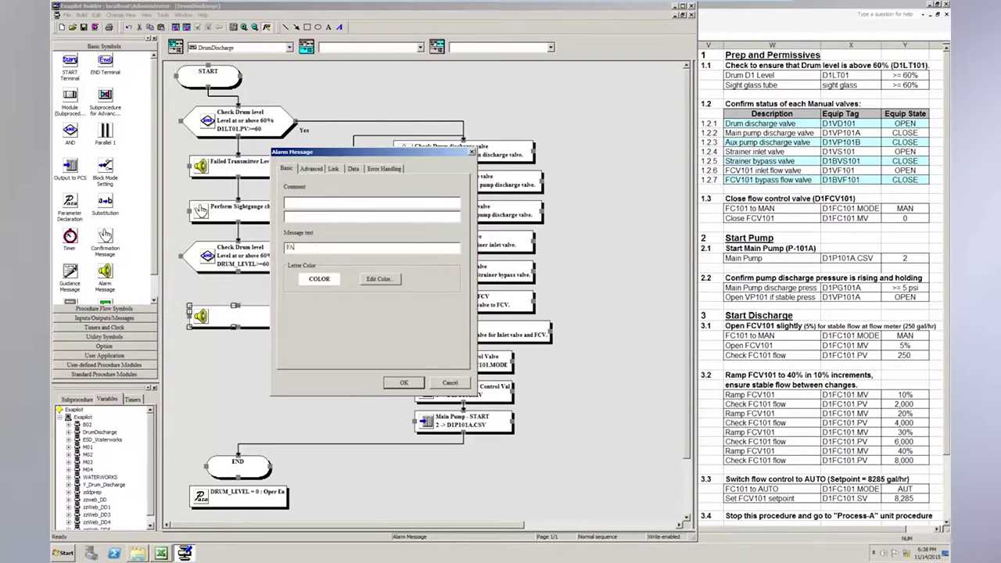
{"action": "type", "text": "FAILED Sightglass level check; fill drum ad"}
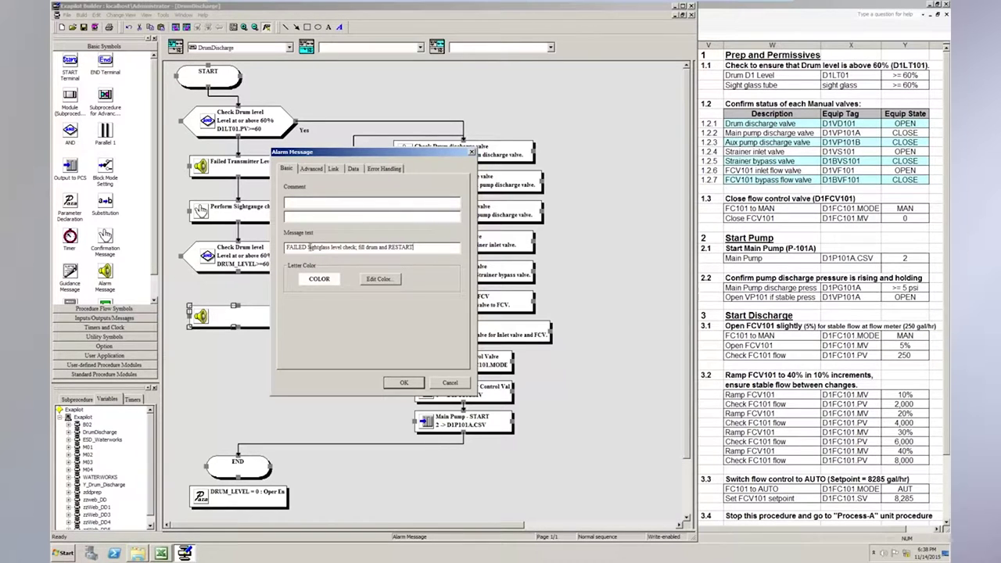
{"action": "left_click", "coordinate": [363, 282]}
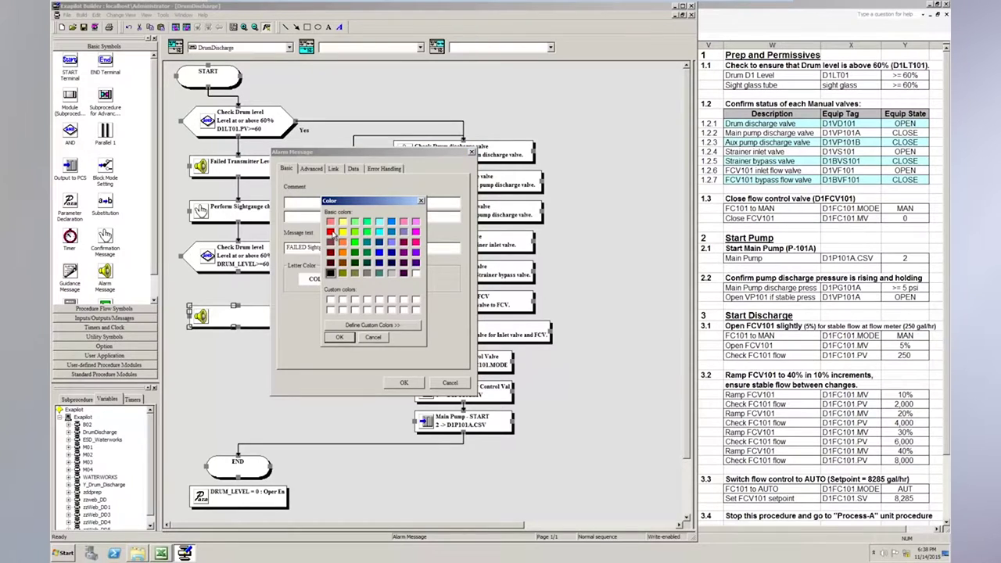
{"action": "left_click", "coordinate": [331, 232]}
{"action": "left_click", "coordinate": [339, 337]}
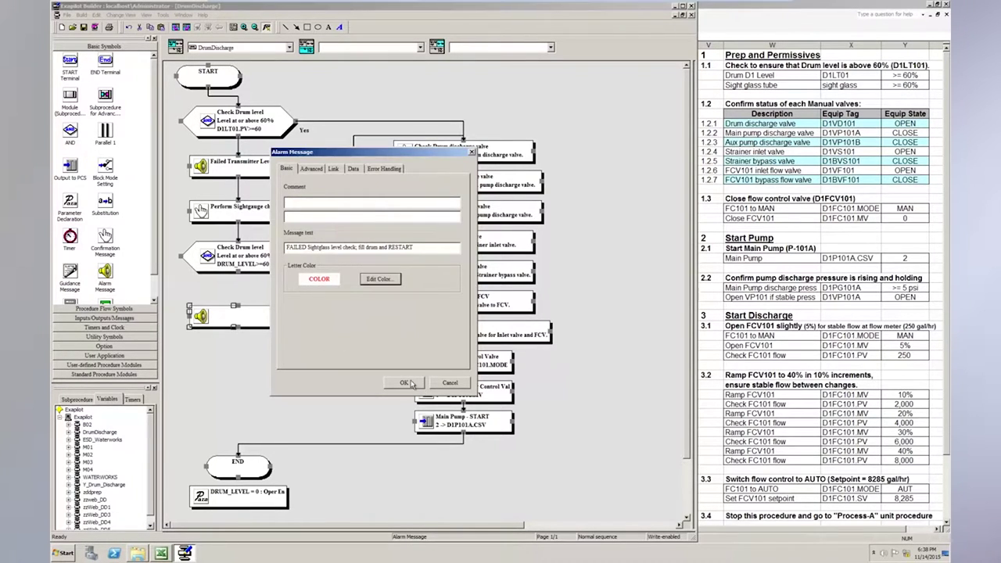
{"action": "left_click", "coordinate": [404, 383]}
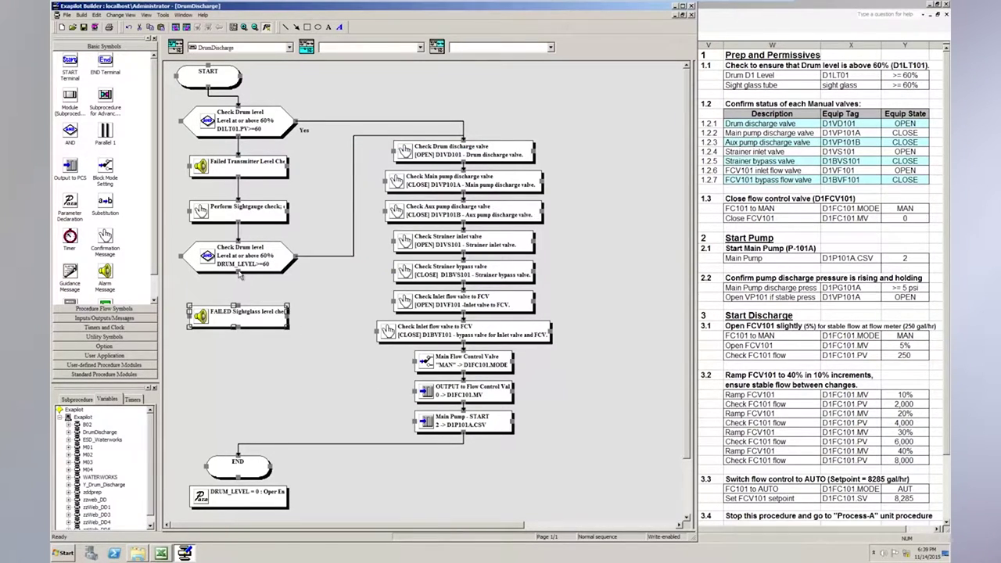
- Connect the second drum check to the sightglass alarm as No, and label the valve-check connector Yes
{"action": "left_click_drag", "start_coordinate": [240, 273], "coordinate": [236, 311]}
{"action": "right_click", "coordinate": [239, 297]}
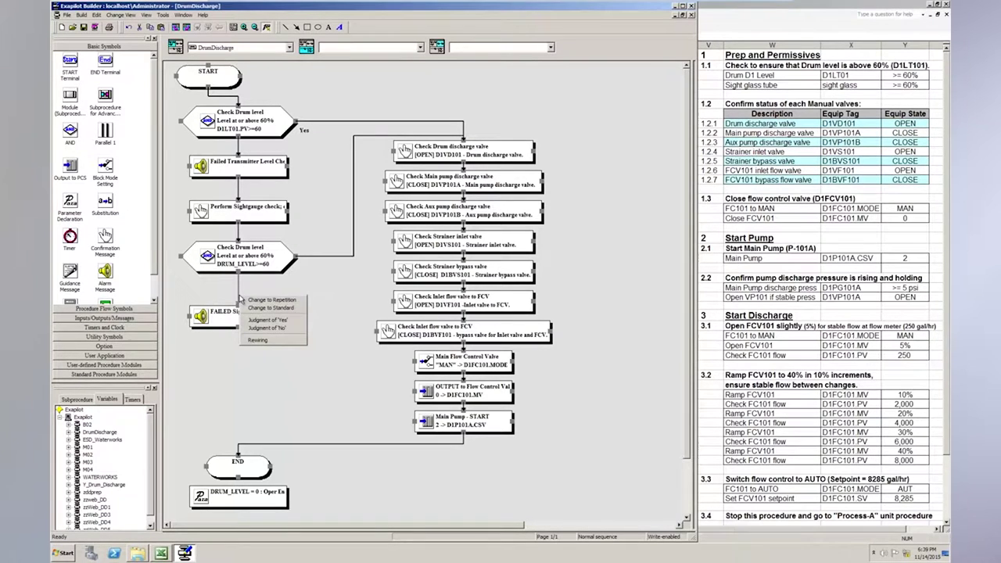
{"action": "left_click", "coordinate": [267, 328]}
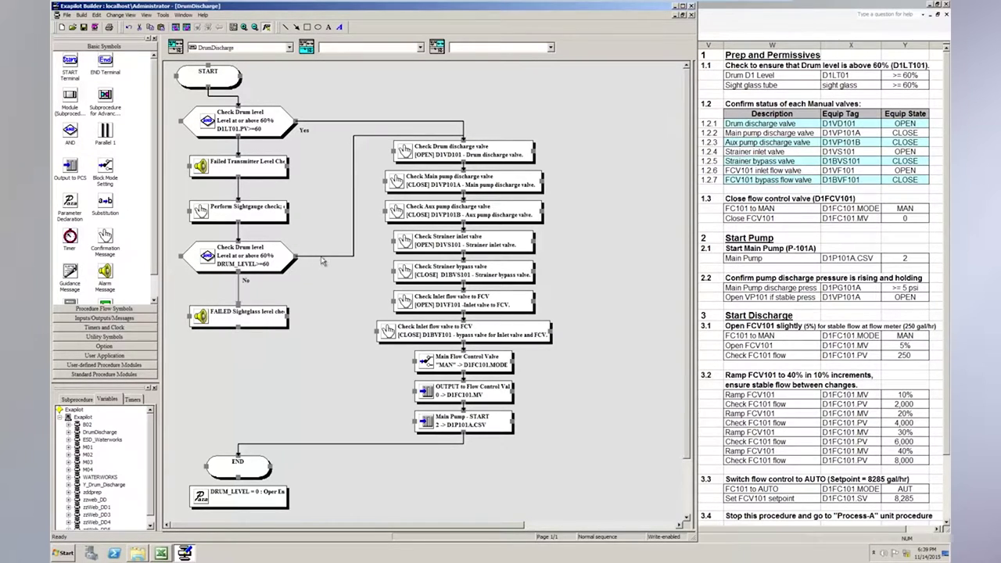
{"action": "left_click", "coordinate": [323, 257]}
{"action": "right_click", "coordinate": [323, 257]}
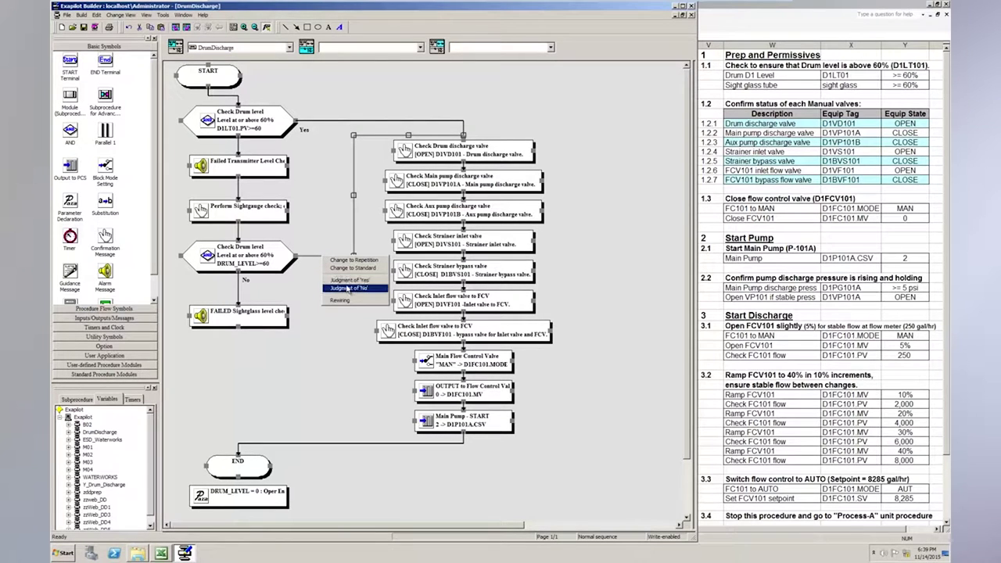
{"action": "left_click", "coordinate": [349, 280]}
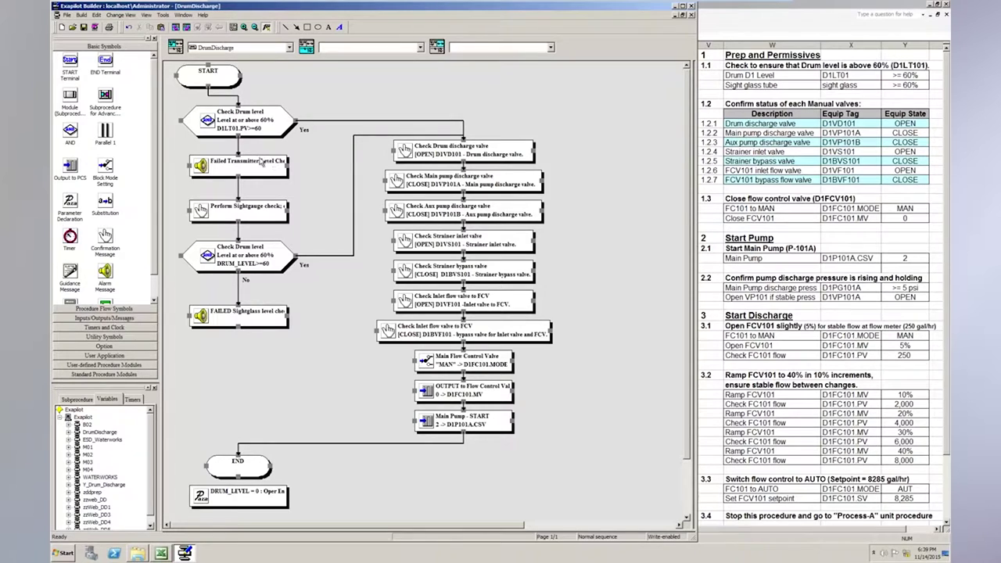
- Label the top check's downward connector No and connect the sightglass alarm down to END
{"action": "right_click", "coordinate": [241, 148]}
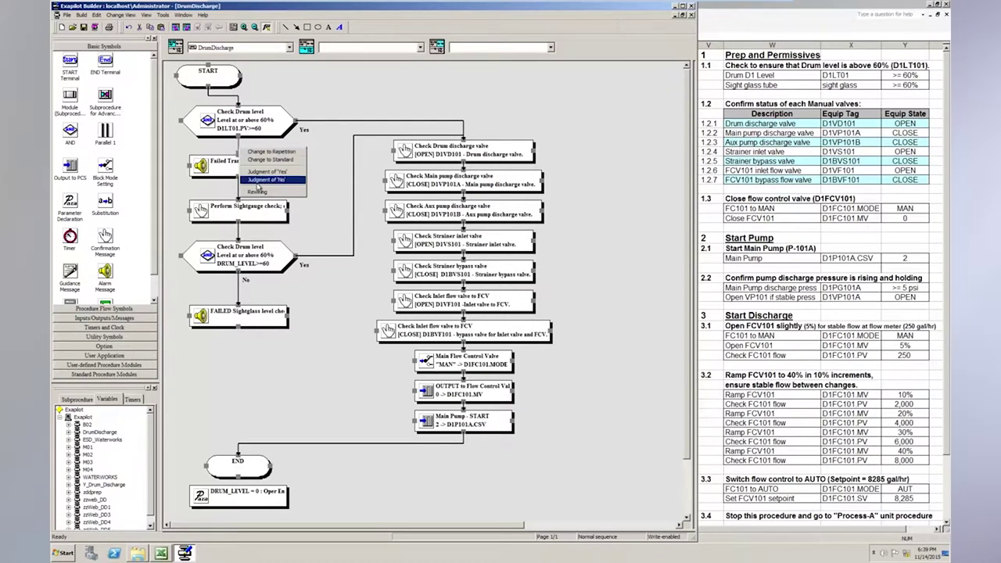
{"action": "left_click", "coordinate": [259, 183]}
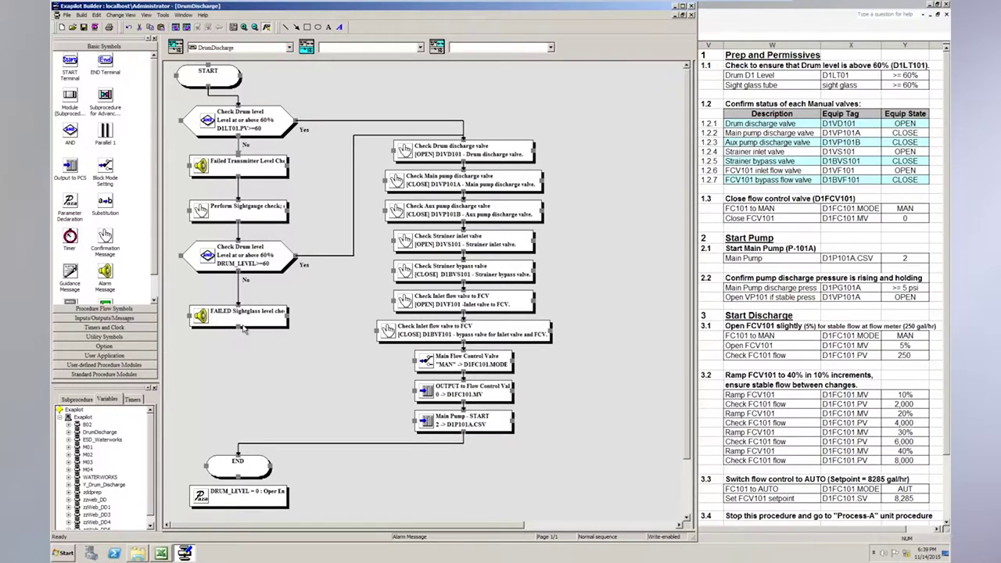
{"action": "left_click_drag", "start_coordinate": [240, 332], "coordinate": [238, 459]}
{"action": "left_click", "coordinate": [345, 416]}
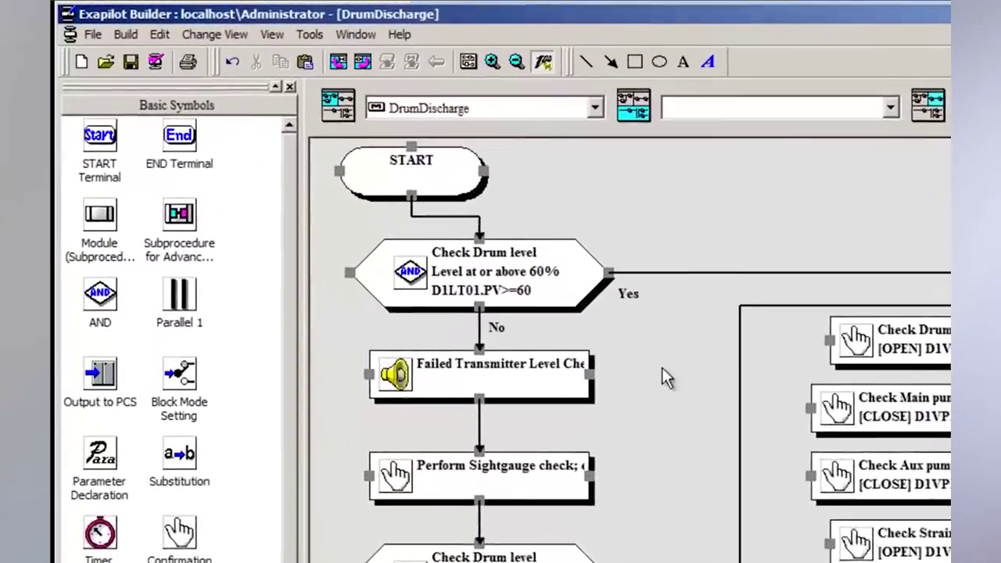
- Run Build > Prepare to Run Main Procedure for the DrumDischarge procedure
{"action": "left_click", "coordinate": [125, 34]}
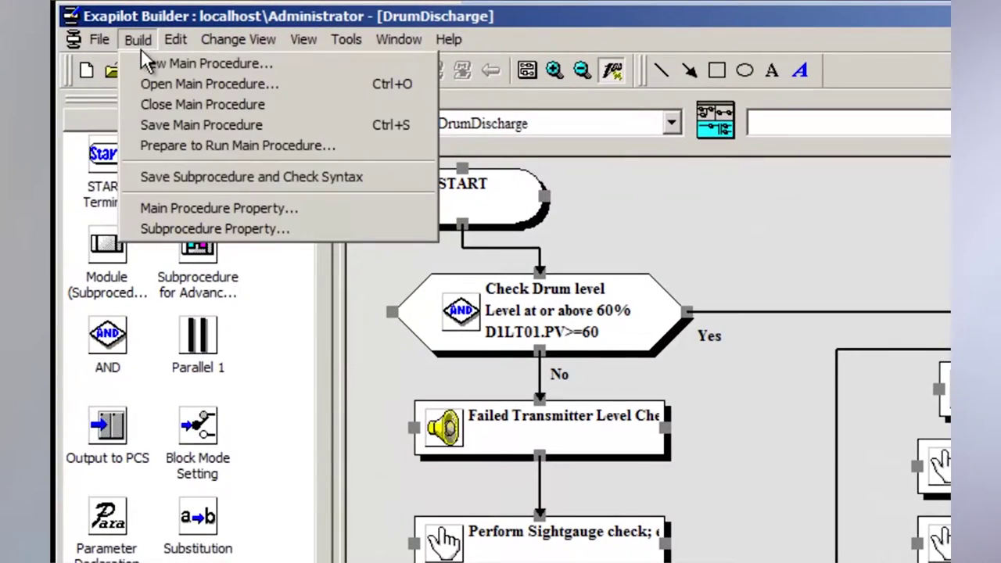
{"action": "left_click", "coordinate": [256, 142]}
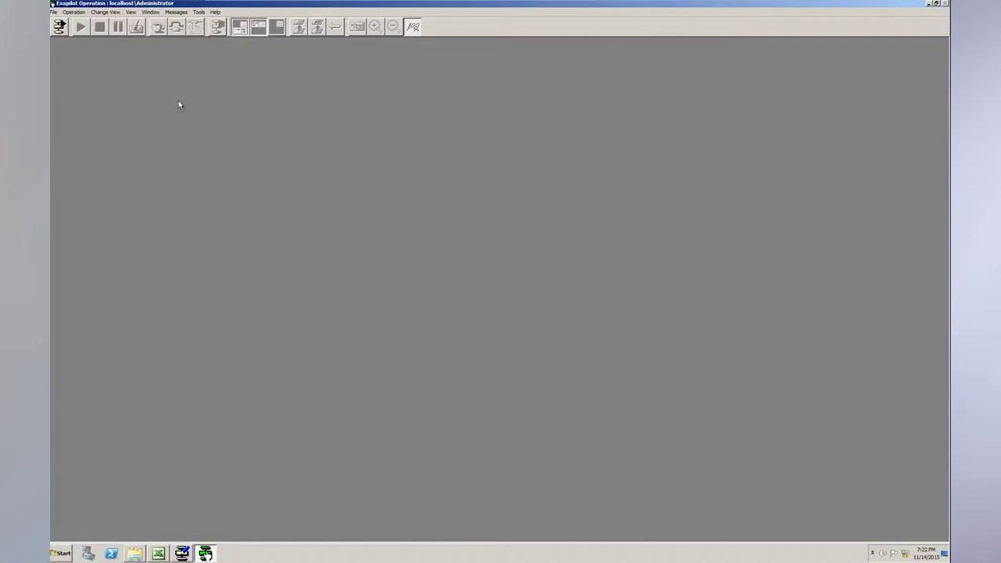
- Start the DrumDischarge main procedure in Offline mode
{"action": "left_click", "coordinate": [59, 26]}
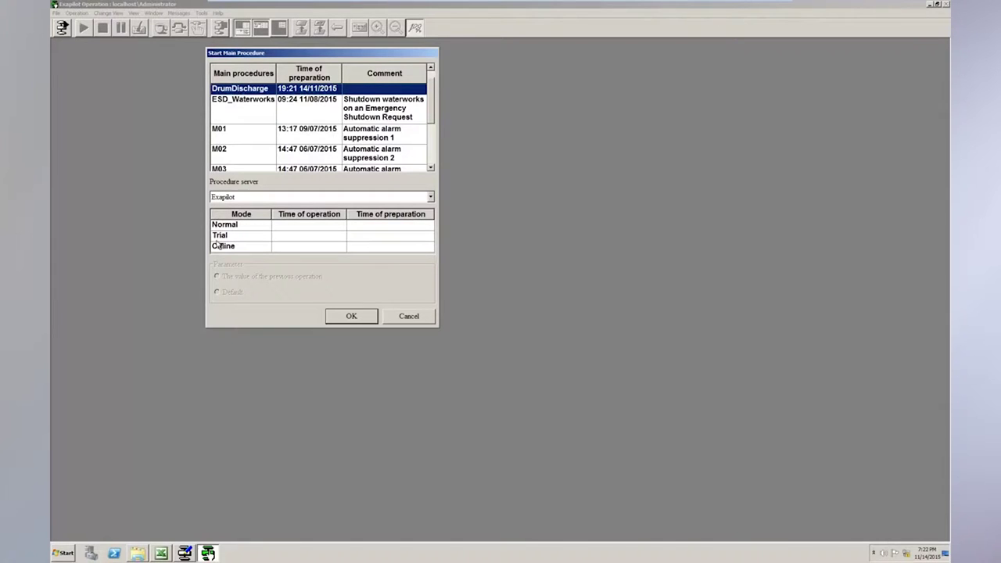
{"action": "left_click", "coordinate": [225, 247]}
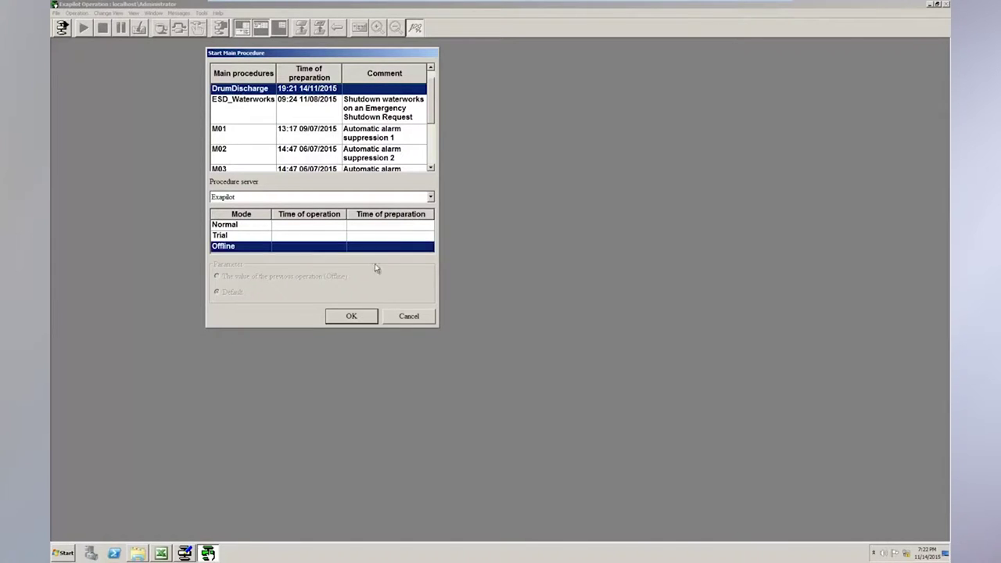
{"action": "left_click", "coordinate": [352, 317]}
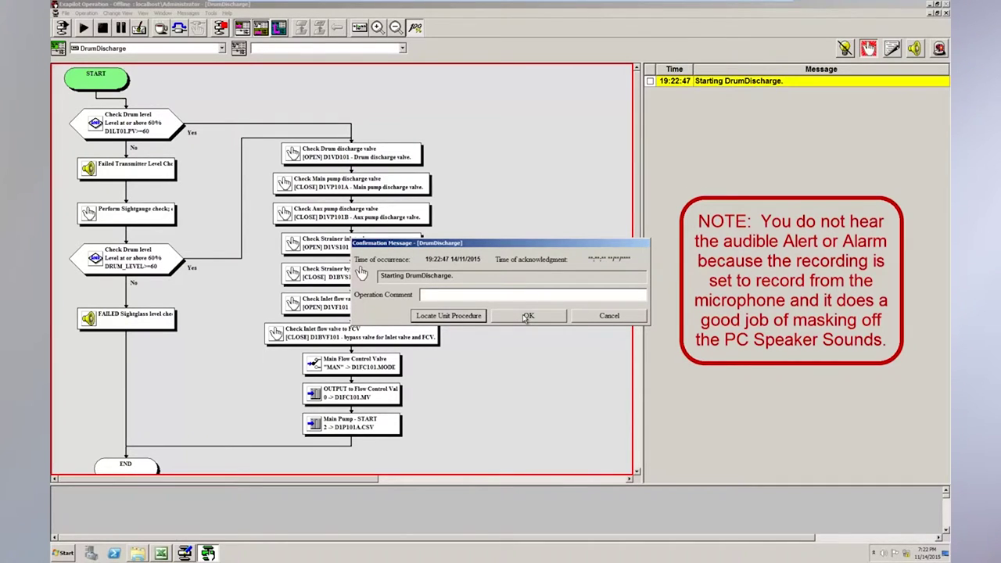
- Acknowledge the DrumDischarge start message, then open and cancel the Perform Sightgauge check message
{"action": "left_click", "coordinate": [528, 316]}
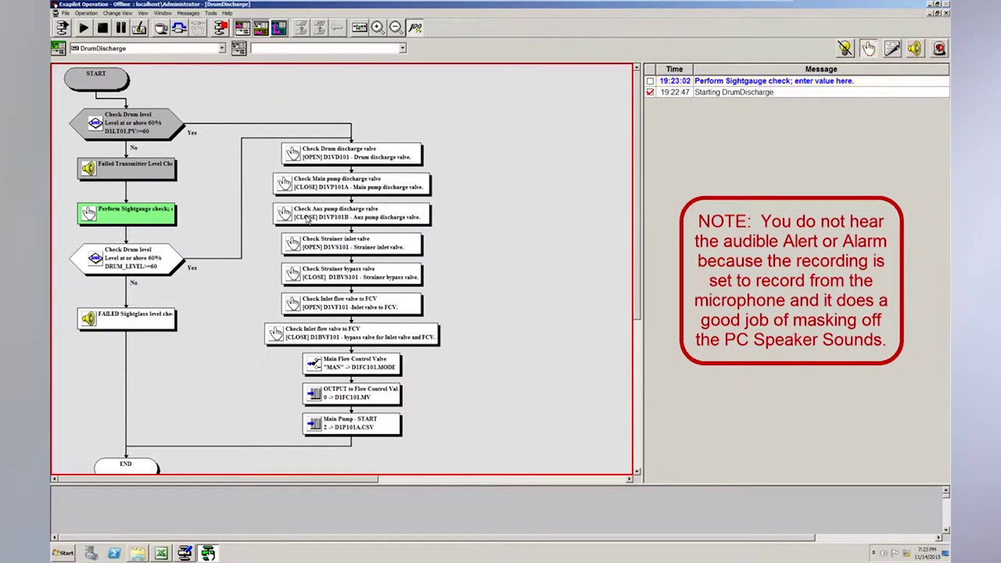
{"action": "double_click", "coordinate": [737, 81]}
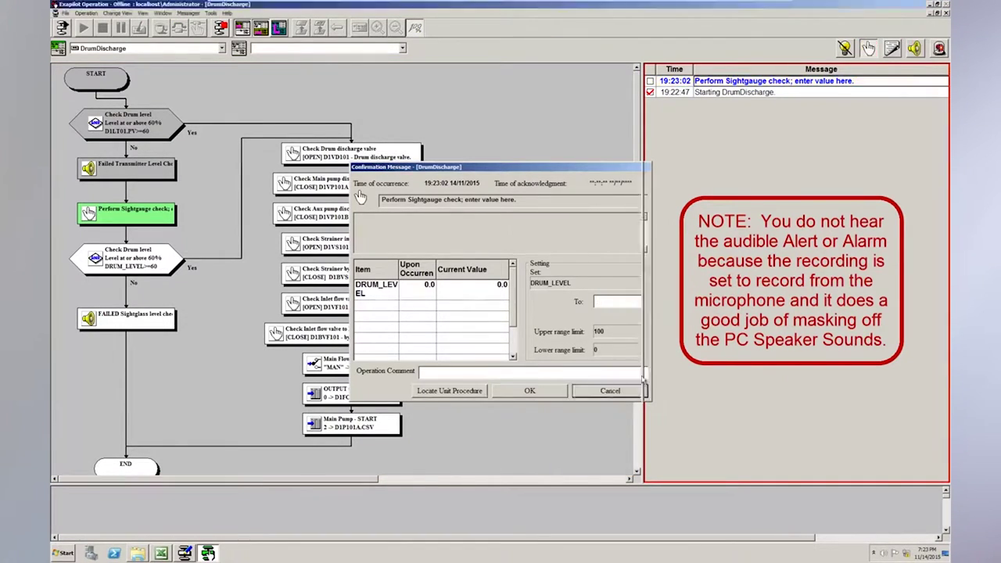
{"action": "left_click", "coordinate": [618, 395]}
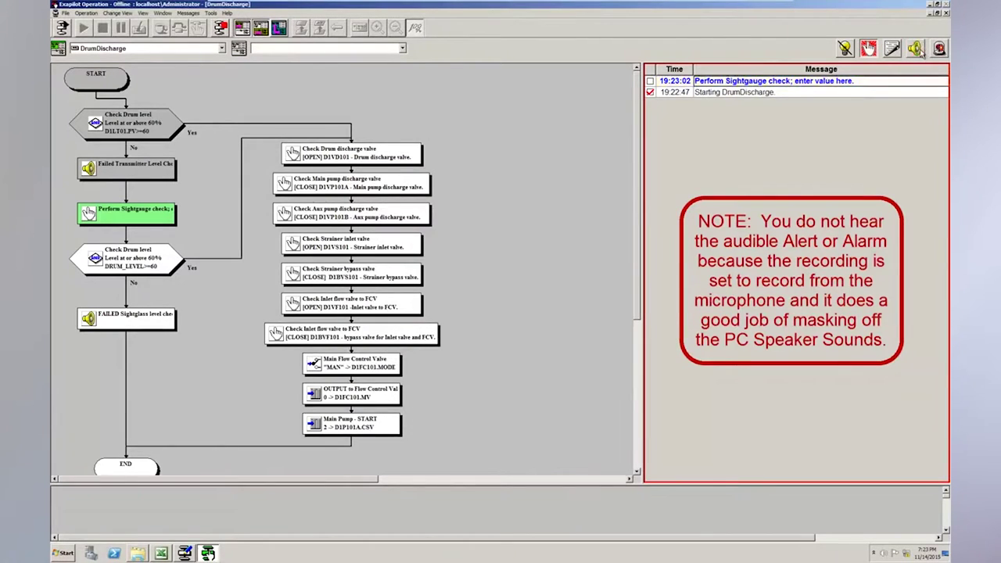
- Acknowledge the Failed Transmitter Level Check alarm and return to the confirmation messages list
{"action": "double_click", "coordinate": [842, 82]}
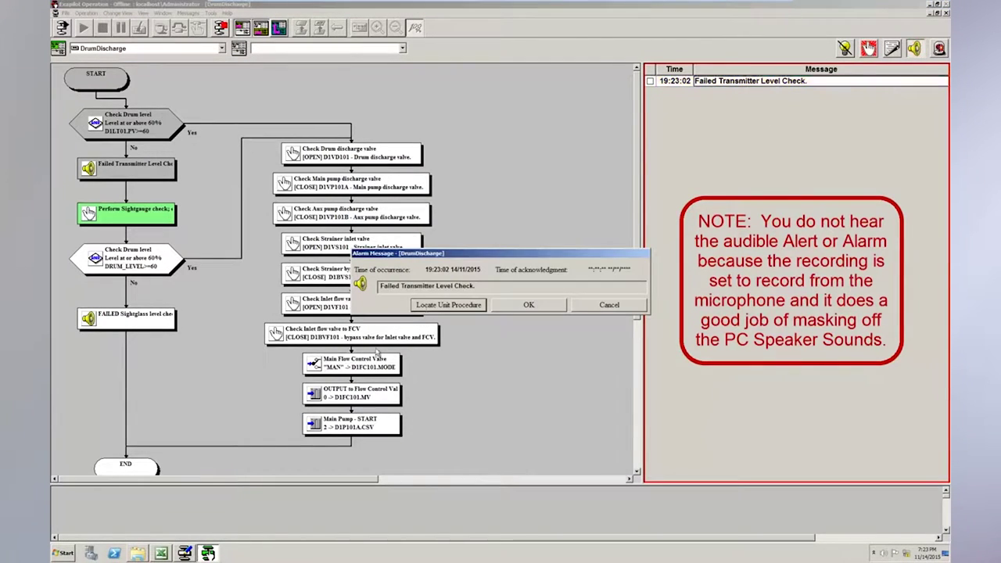
{"action": "left_click", "coordinate": [535, 305]}
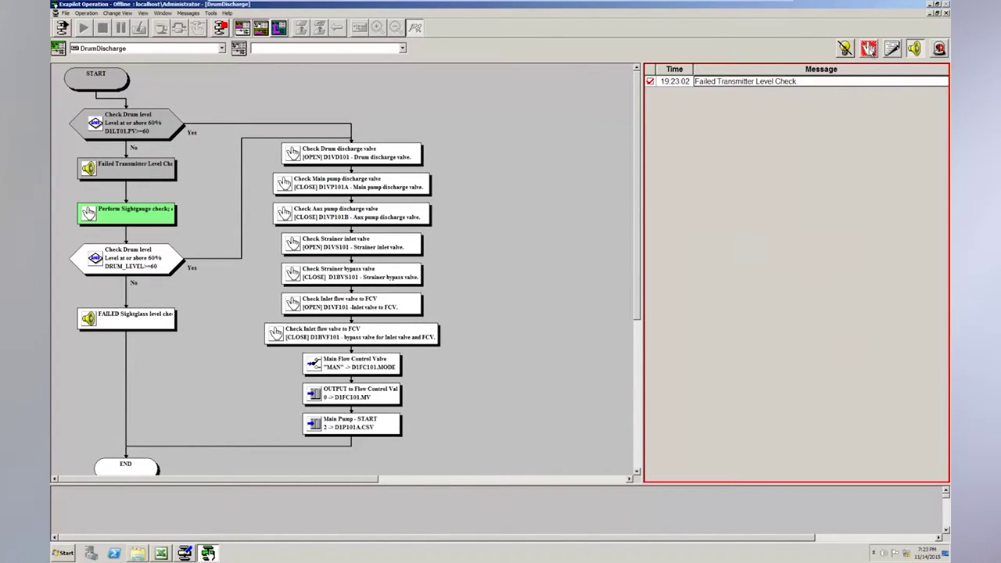
{"action": "left_click", "coordinate": [868, 49]}
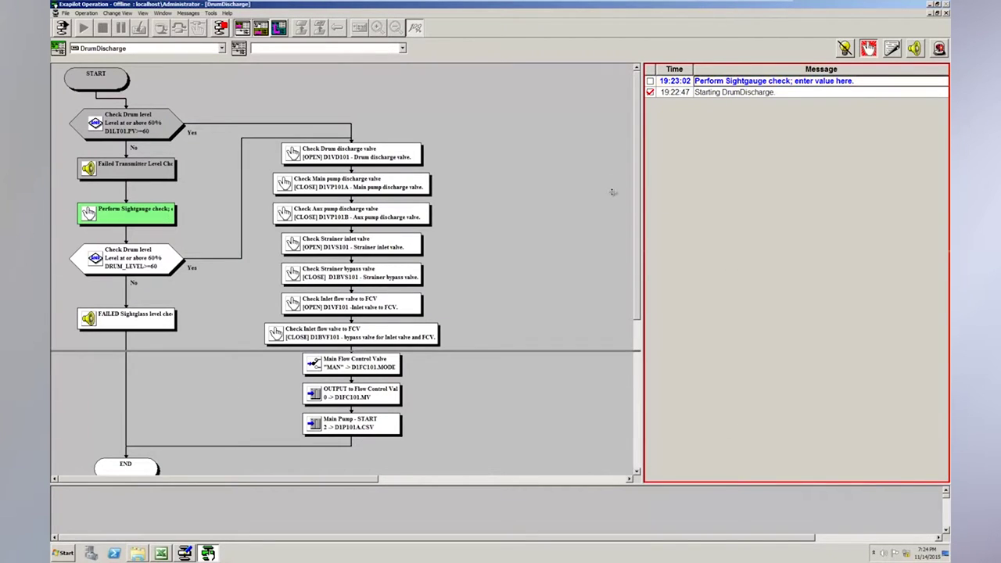
- Enter a drum level of 65 in the Perform Sightgauge check confirmation and acknowledge it
{"action": "left_click_drag", "start_coordinate": [613, 185], "coordinate": [607, 139]}
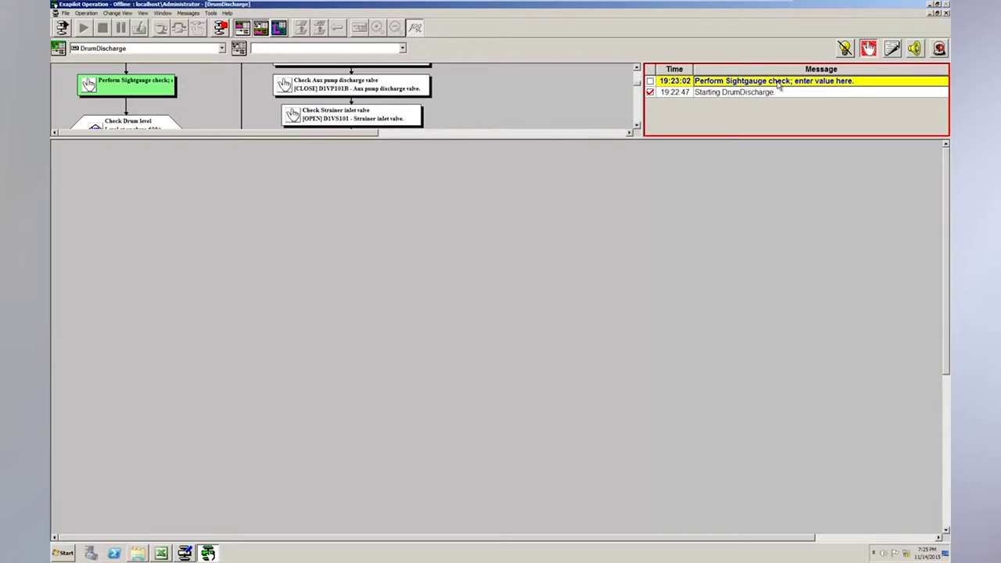
{"action": "double_click", "coordinate": [779, 82]}
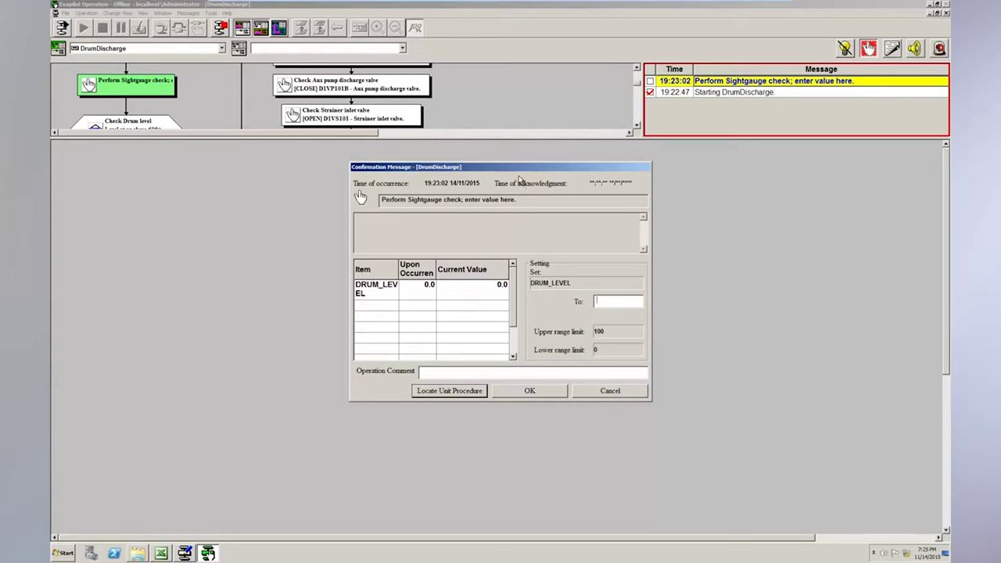
{"action": "left_click_drag", "start_coordinate": [519, 165], "coordinate": [600, 116]}
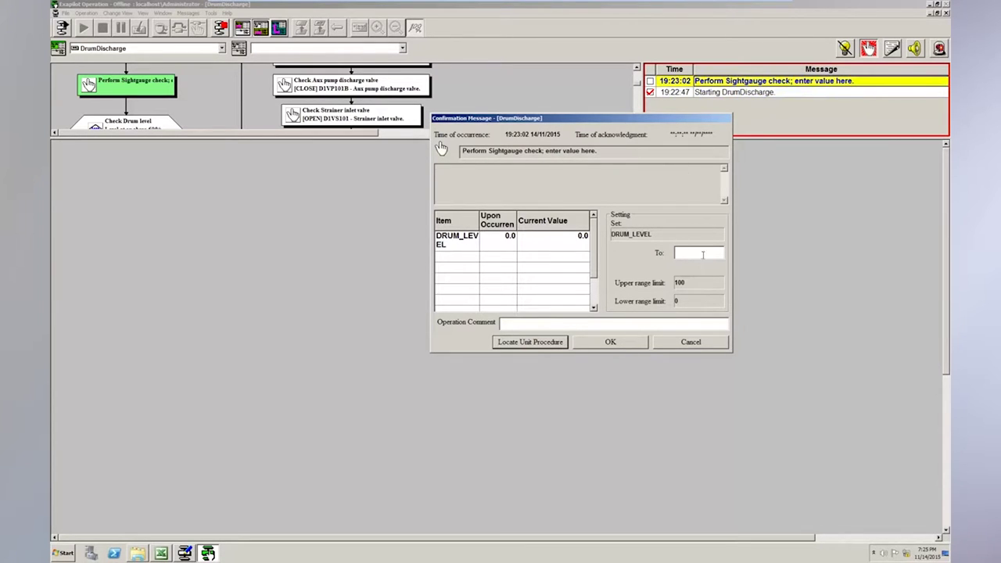
{"action": "left_click", "coordinate": [703, 251]}
{"action": "type", "text": "65"}
{"action": "left_click", "coordinate": [611, 344]}
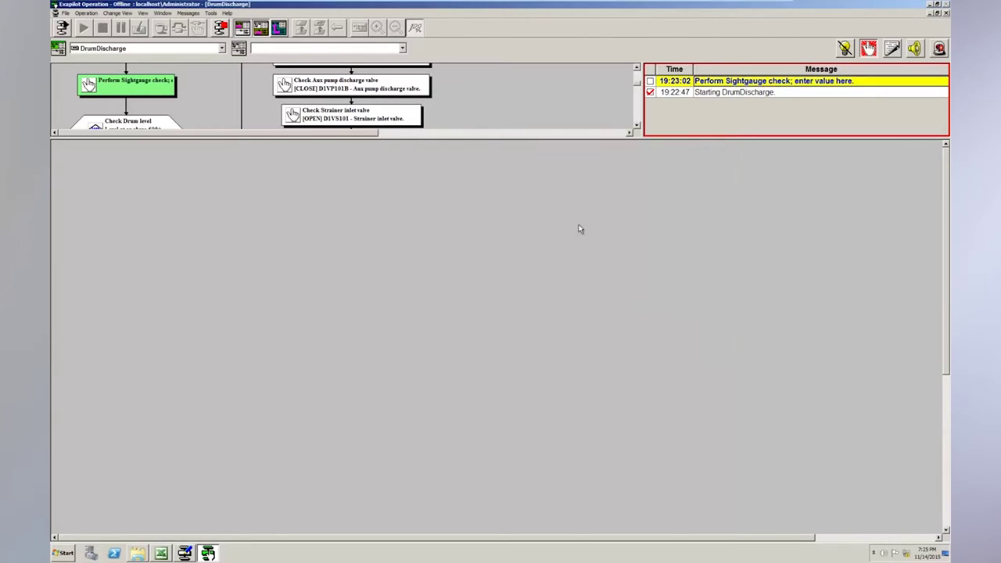
- Enlarge the flowchart pane to show the whole chart and acknowledge the D1VD101 drum discharge valve step
{"action": "left_click_drag", "start_coordinate": [582, 139], "coordinate": [652, 544]}
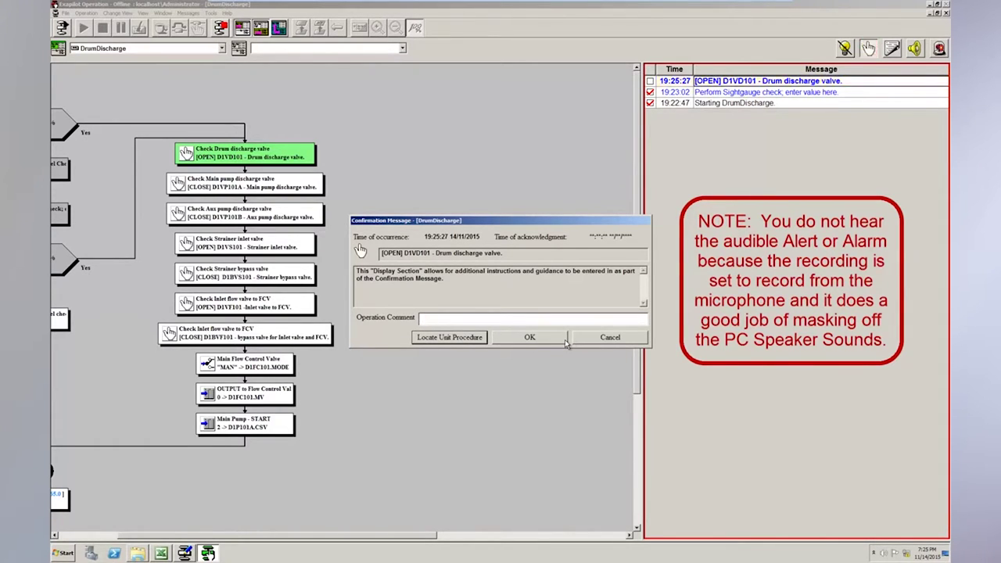
{"action": "left_click", "coordinate": [845, 48]}
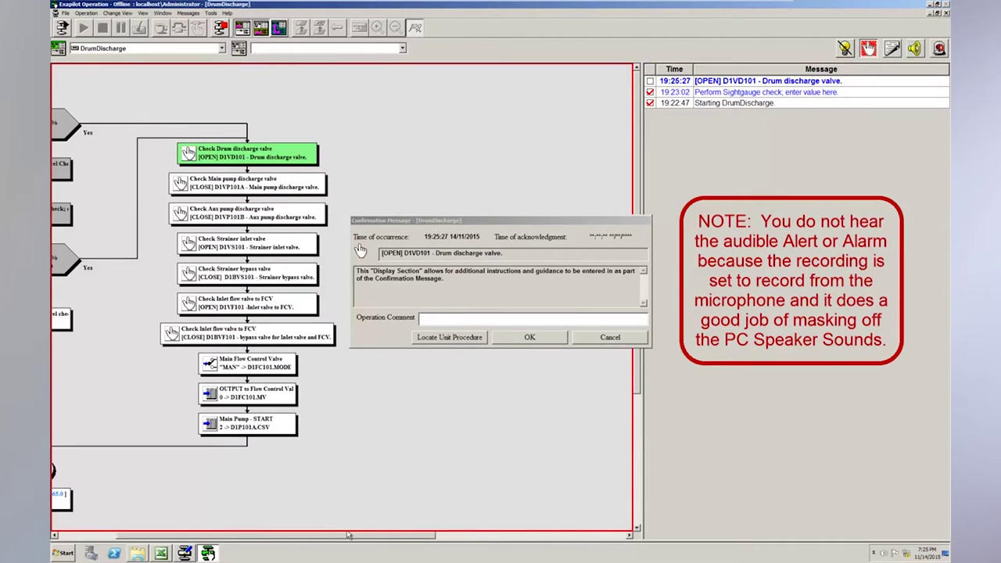
{"action": "left_click_drag", "start_coordinate": [392, 538], "coordinate": [303, 535]}
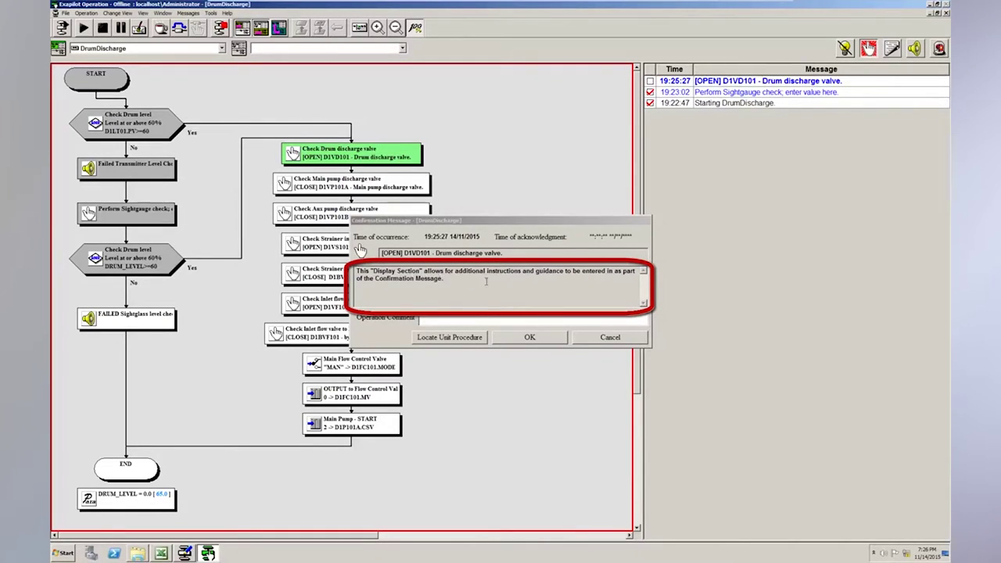
{"action": "left_click", "coordinate": [529, 339]}
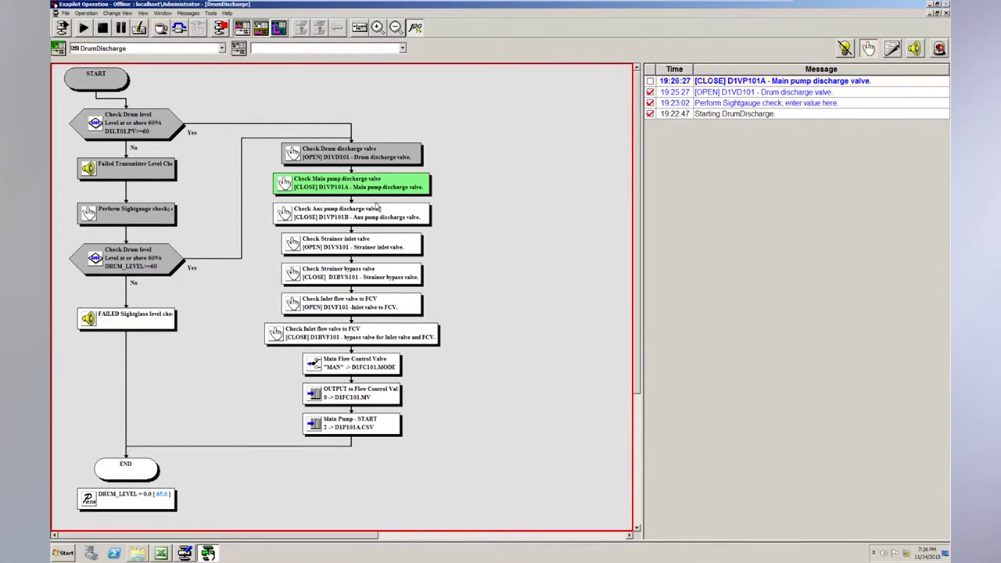
- Acknowledge the D1VP101A main pump valve step and open the D1VP101B confirmation, moving it aside
{"action": "double_click", "coordinate": [770, 82]}
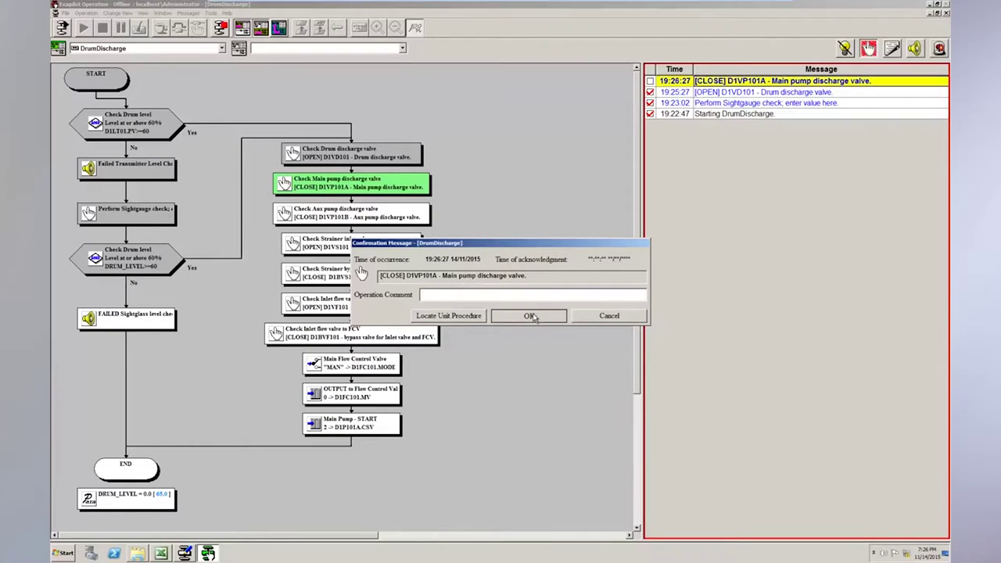
{"action": "left_click", "coordinate": [532, 316]}
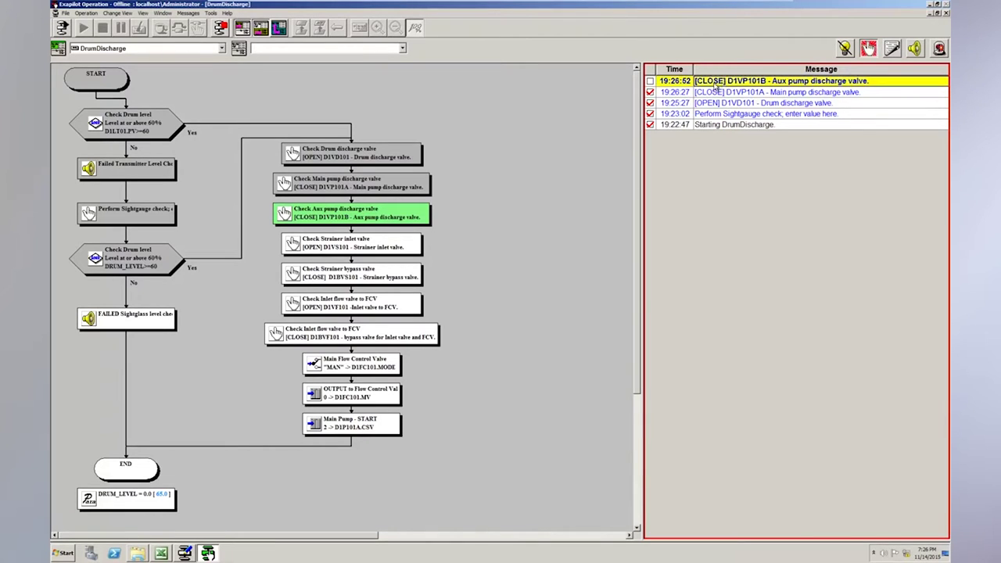
{"action": "double_click", "coordinate": [776, 86]}
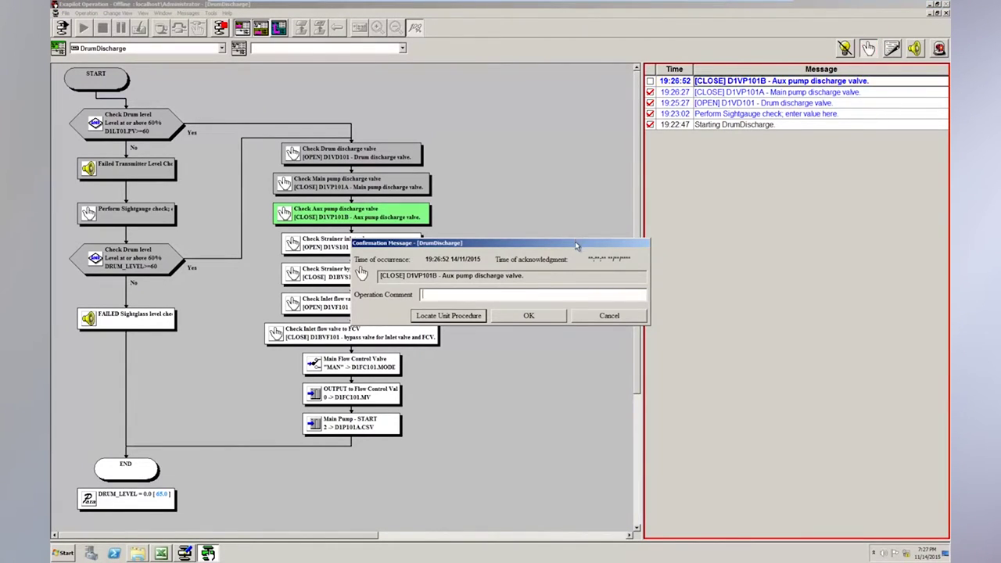
{"action": "left_click_drag", "start_coordinate": [581, 242], "coordinate": [650, 165]}
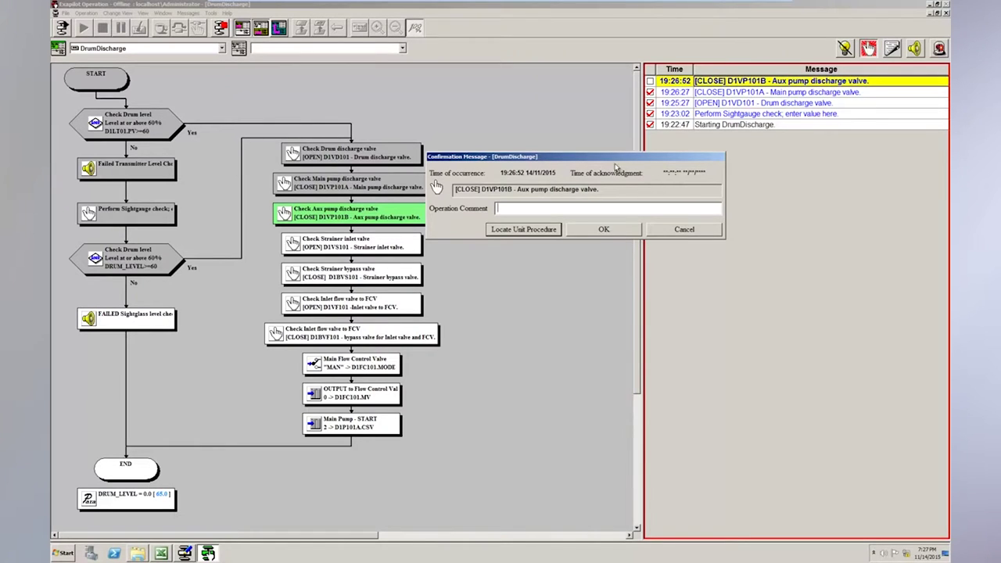
{"action": "left_click_drag", "start_coordinate": [621, 158], "coordinate": [639, 169]}
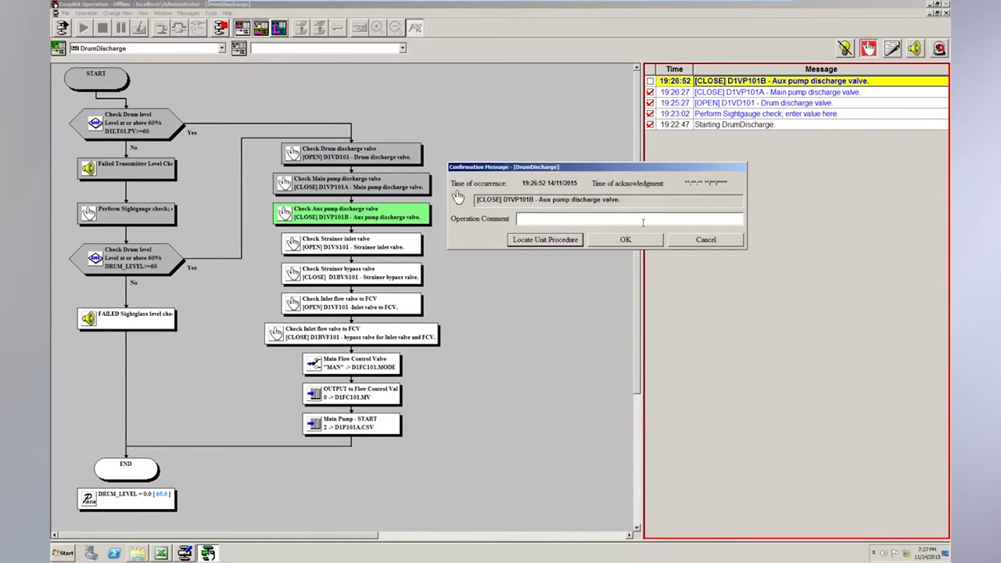
{"action": "left_click_drag", "start_coordinate": [589, 169], "coordinate": [602, 227]}
- Acknowledge the aux pump discharge, strainer inlet and strainer bypass valve steps
{"action": "left_click", "coordinate": [643, 247]}
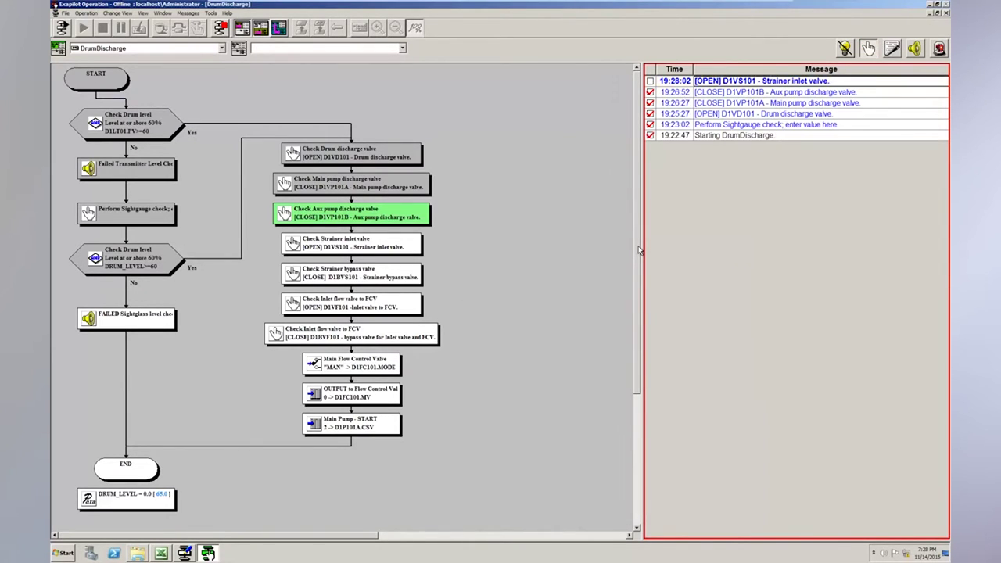
{"action": "double_click", "coordinate": [766, 82]}
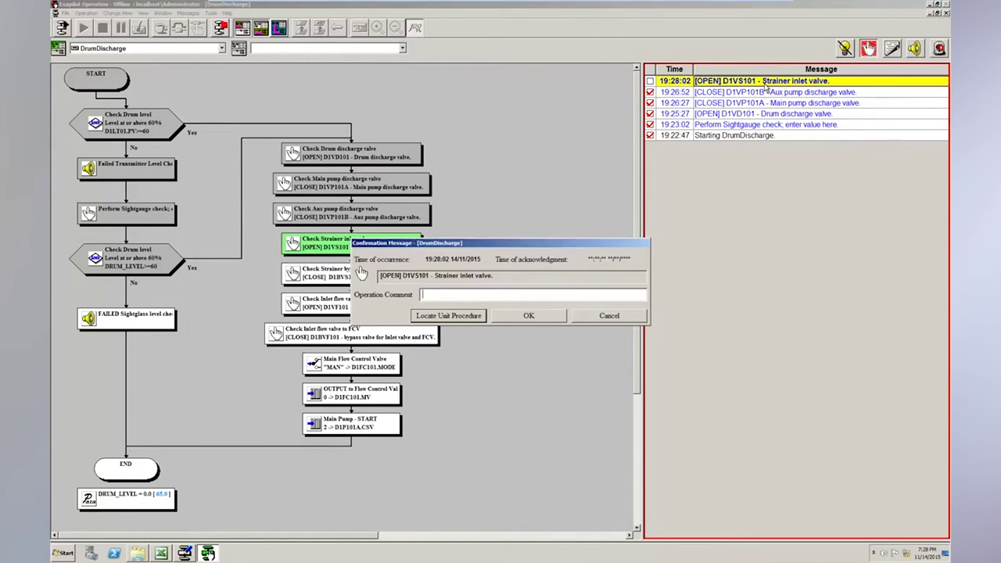
{"action": "left_click", "coordinate": [531, 316]}
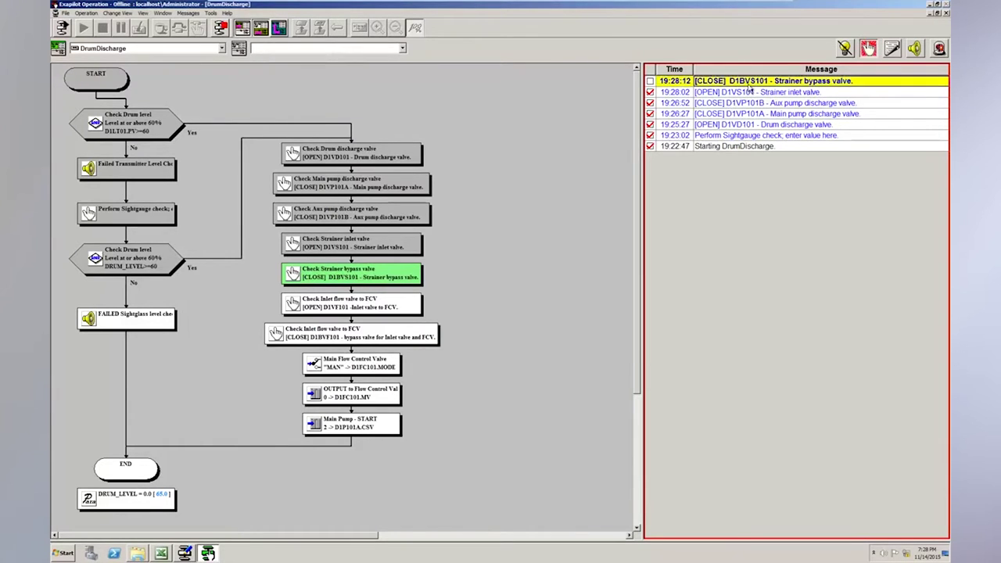
{"action": "double_click", "coordinate": [759, 85]}
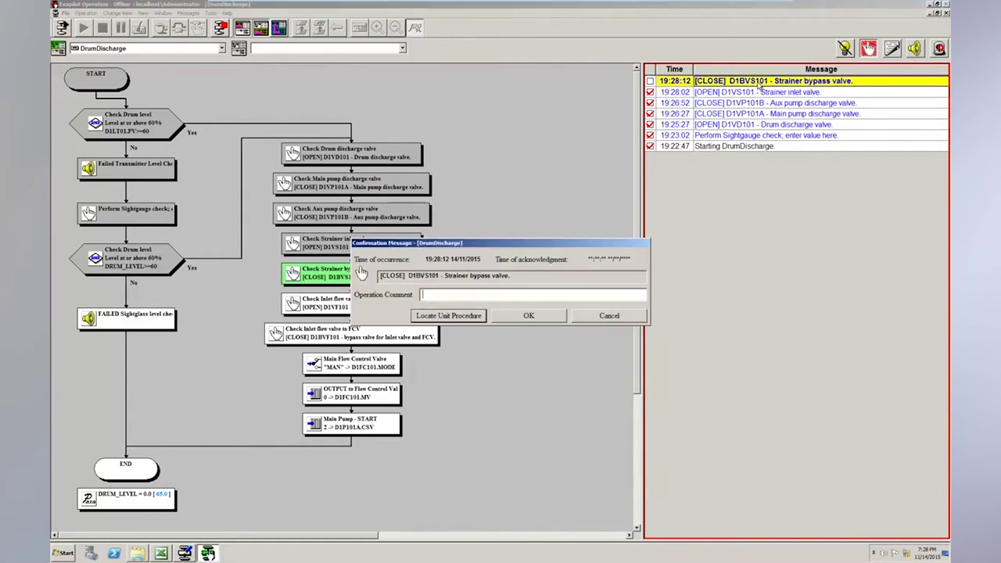
{"action": "left_click", "coordinate": [530, 317]}
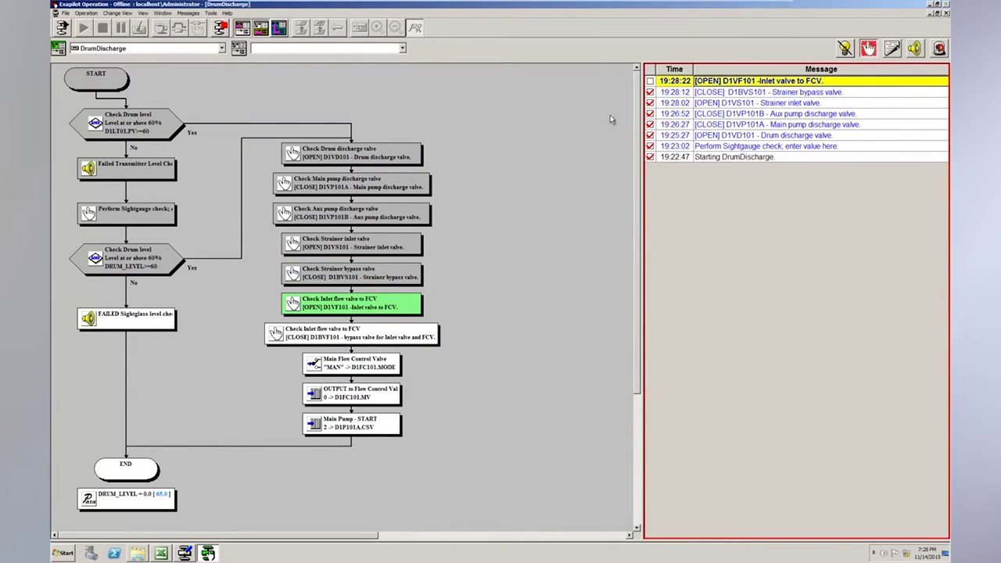
- Acknowledge the FCV inlet valve step and briefly check the Excel drum discharge reference sheet
{"action": "double_click", "coordinate": [750, 83]}
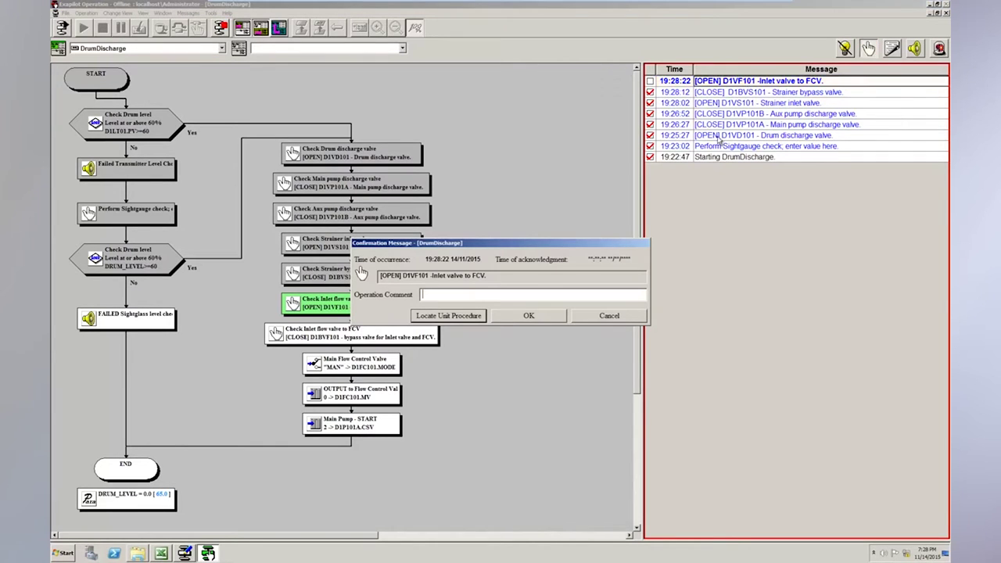
{"action": "left_click", "coordinate": [529, 316]}
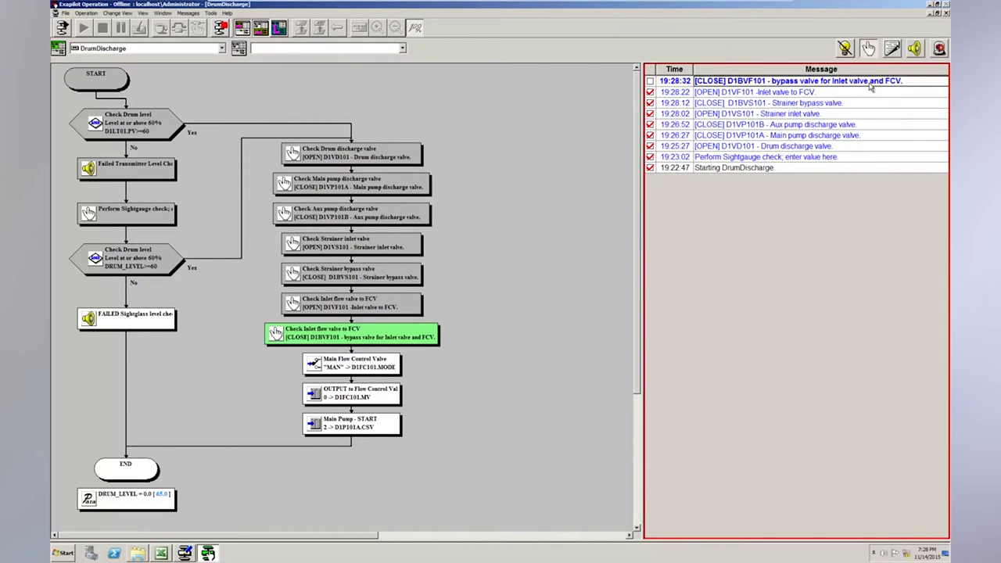
{"action": "left_click", "coordinate": [161, 553]}
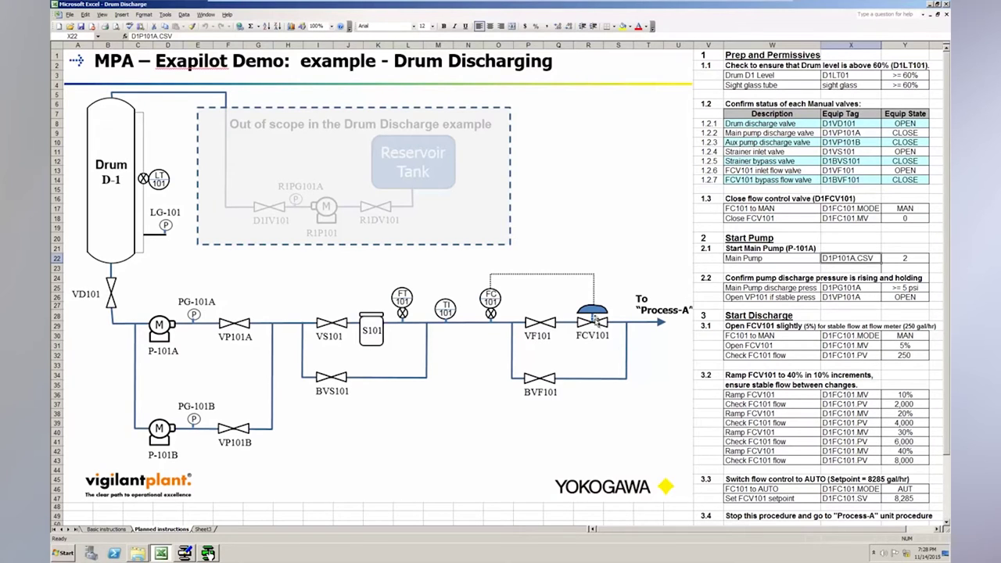
{"action": "left_click", "coordinate": [208, 554]}
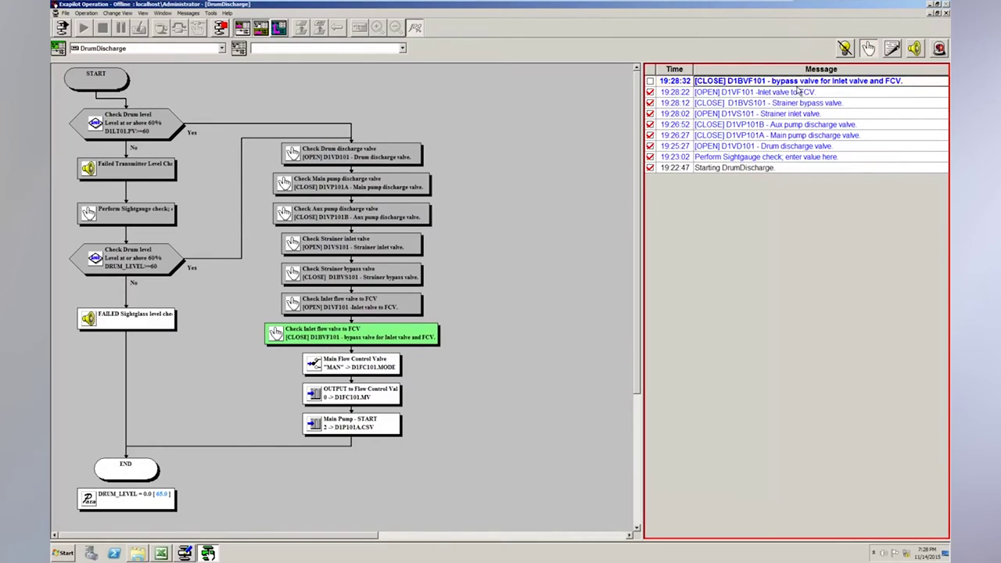
- Acknowledge the D1BVF101 bypass valve step and the Stopping DrumDischarge message to end the run
{"action": "double_click", "coordinate": [799, 88]}
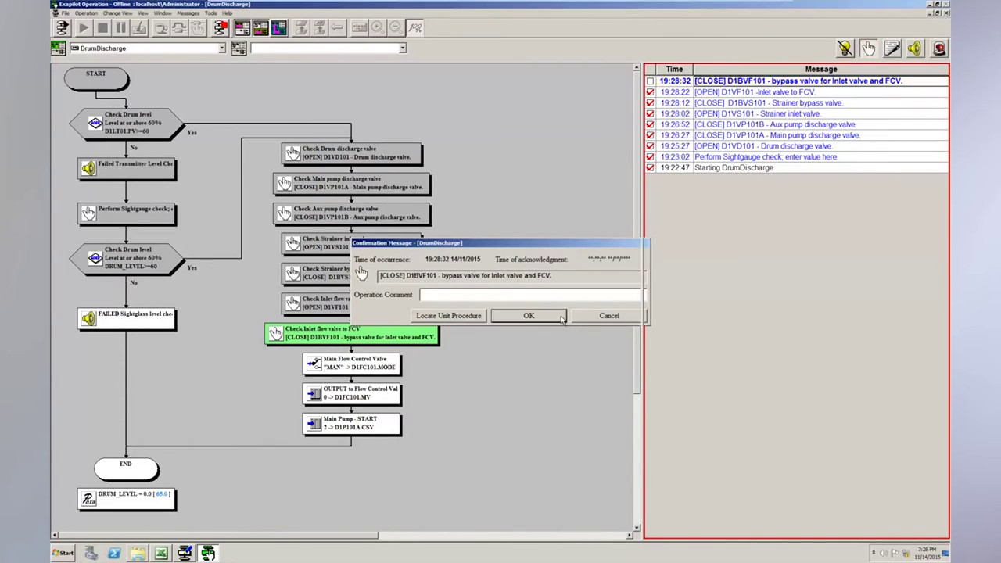
{"action": "left_click", "coordinate": [529, 315]}
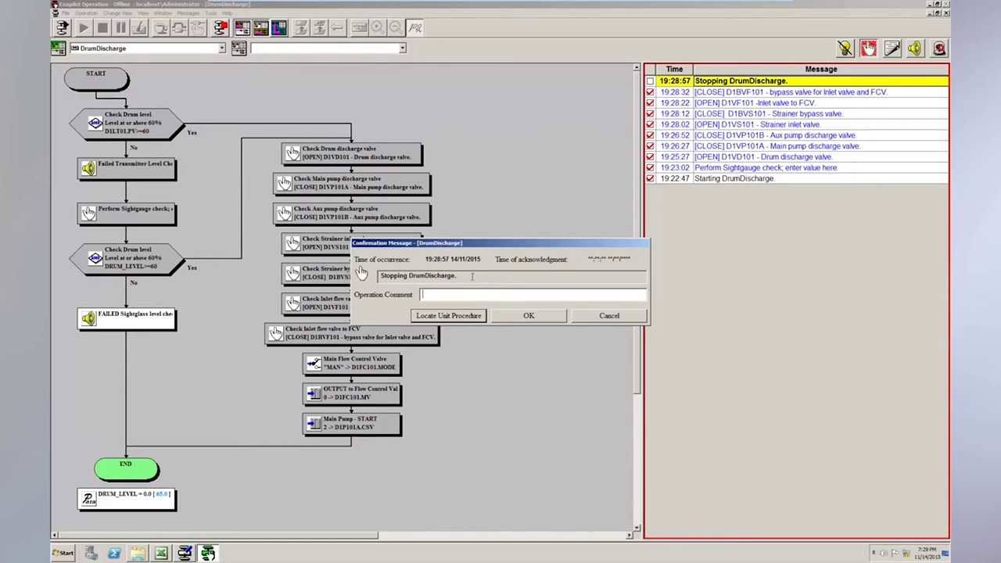
{"action": "left_click", "coordinate": [551, 320]}
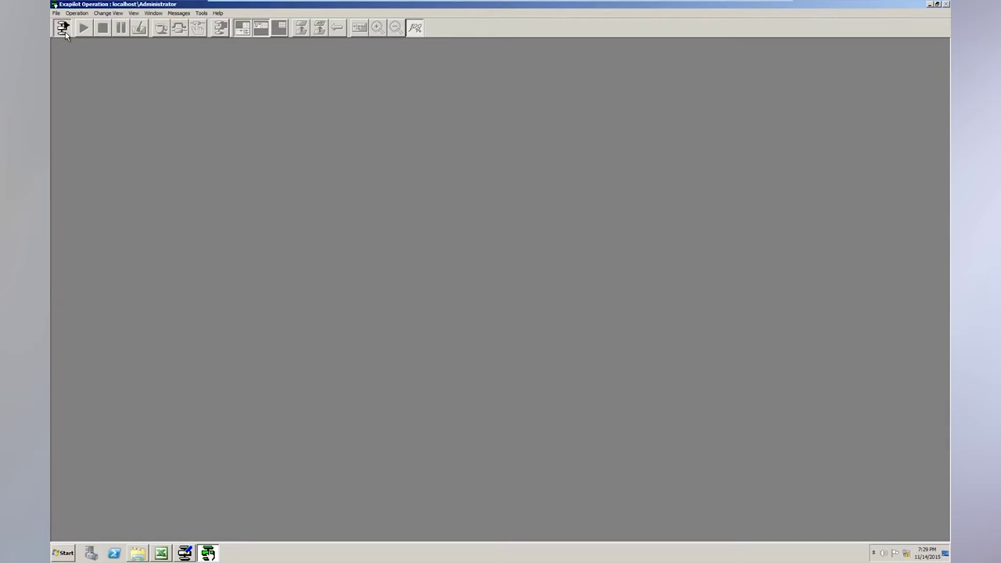
{"action": "left_click", "coordinate": [62, 28]}
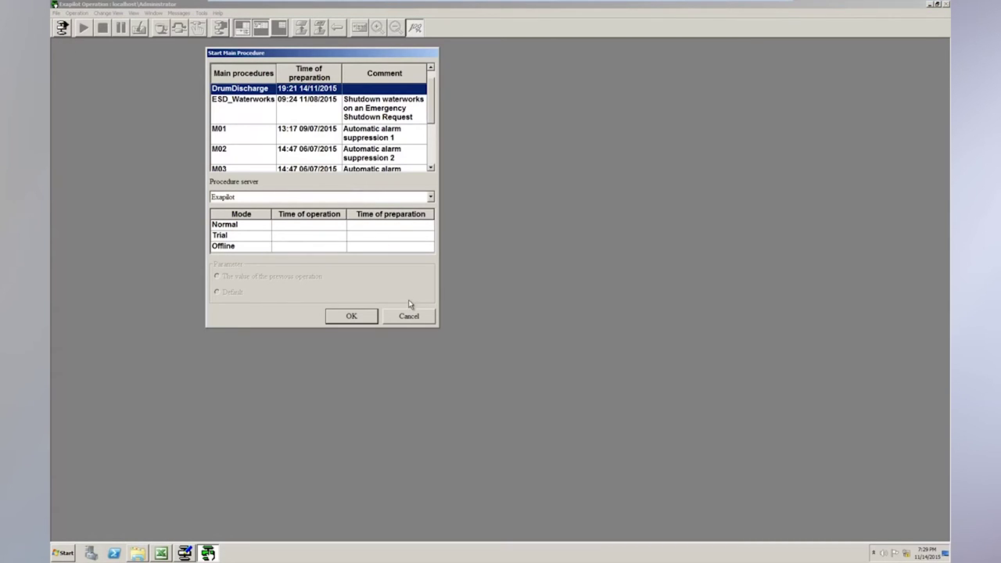
{"action": "left_click", "coordinate": [413, 316]}
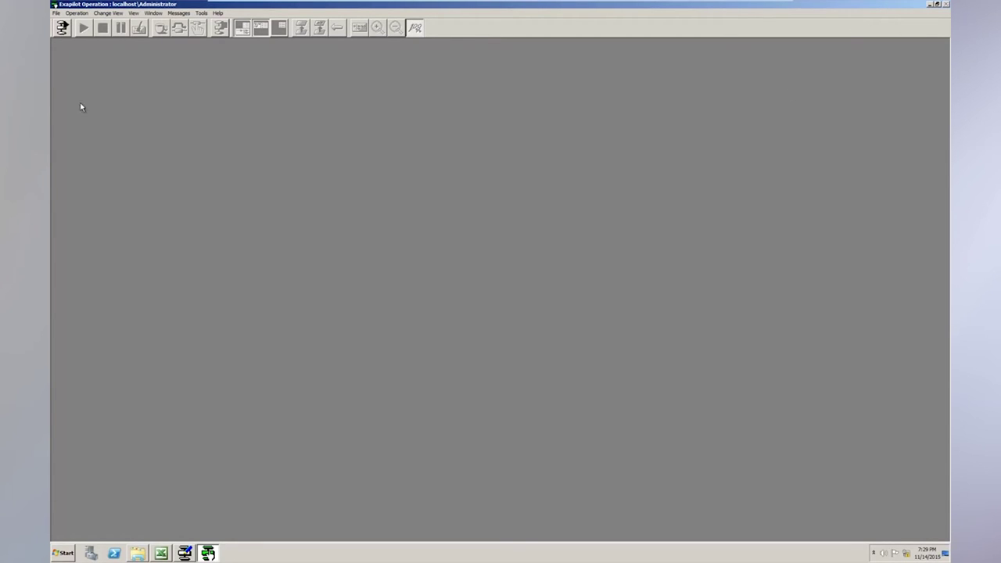
- Minimize Exapilot Operation so the Excel Drum Discharge Planned instructions sheet shows
{"action": "left_click", "coordinate": [931, 5]}
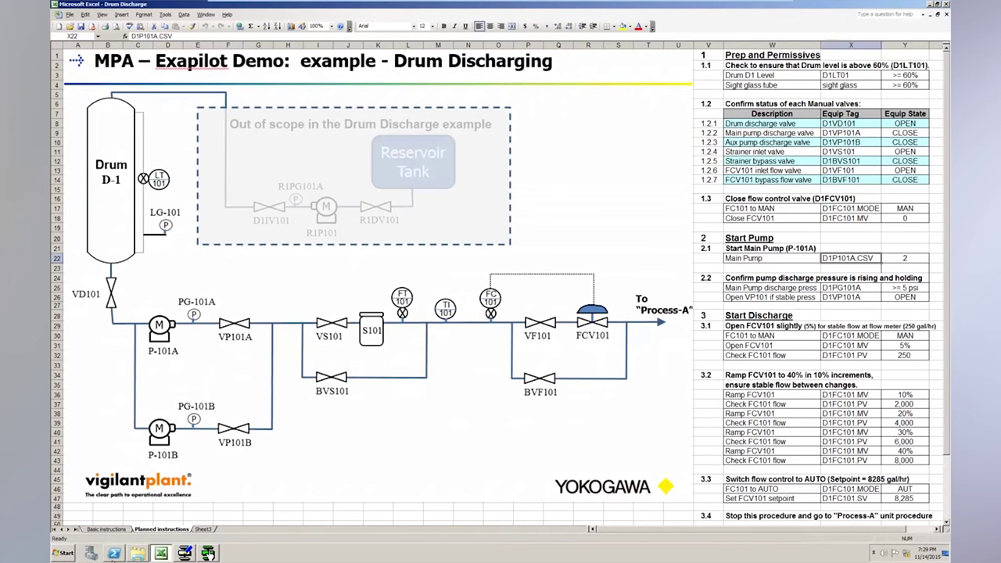
- Restore the Exapilot Builder window showing the completed DrumDischarge flowchart
{"action": "left_click", "coordinate": [184, 554]}
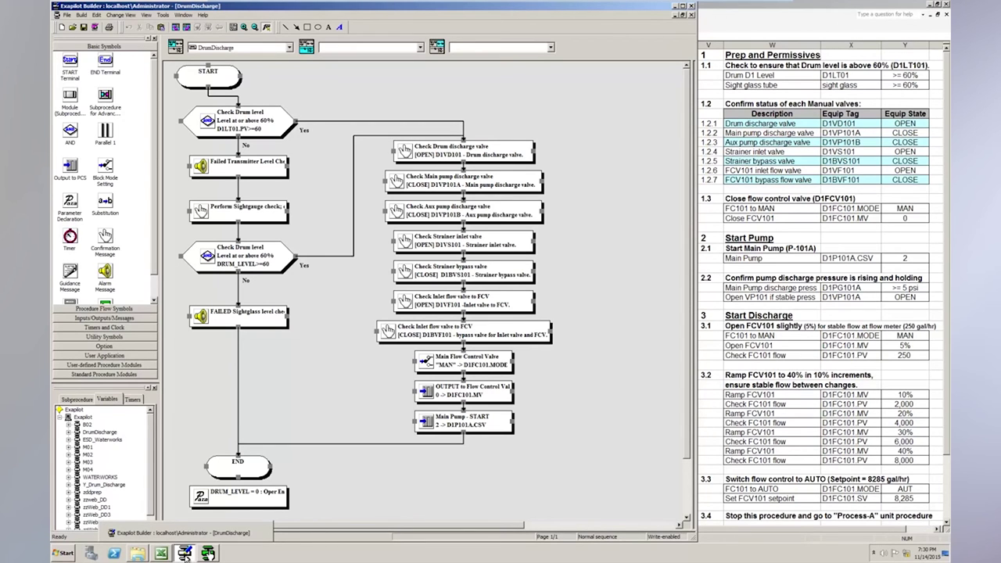
- Switch to the Excel Drum Discharge workbook with its process diagram and procedure table
{"action": "left_click", "coordinate": [160, 553]}
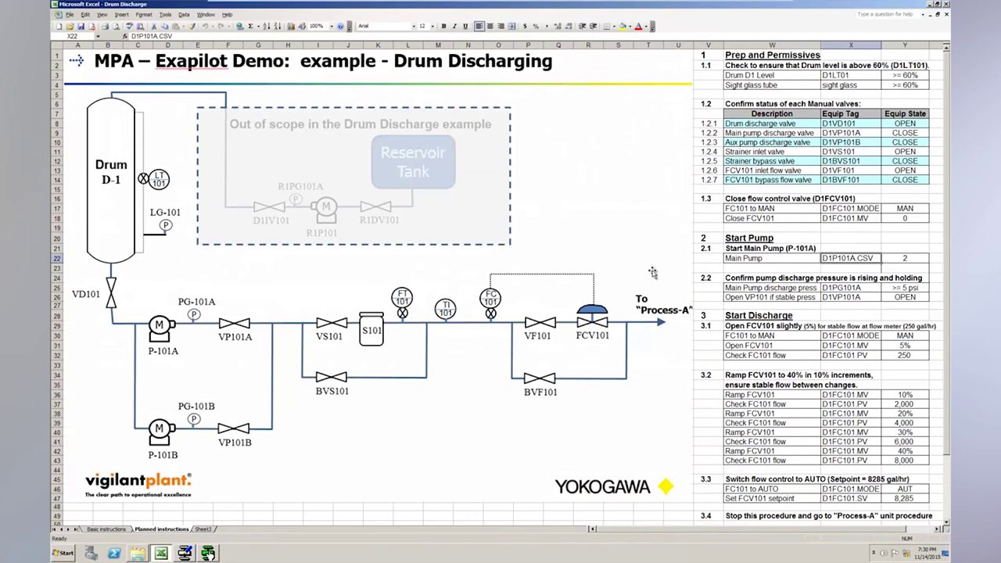